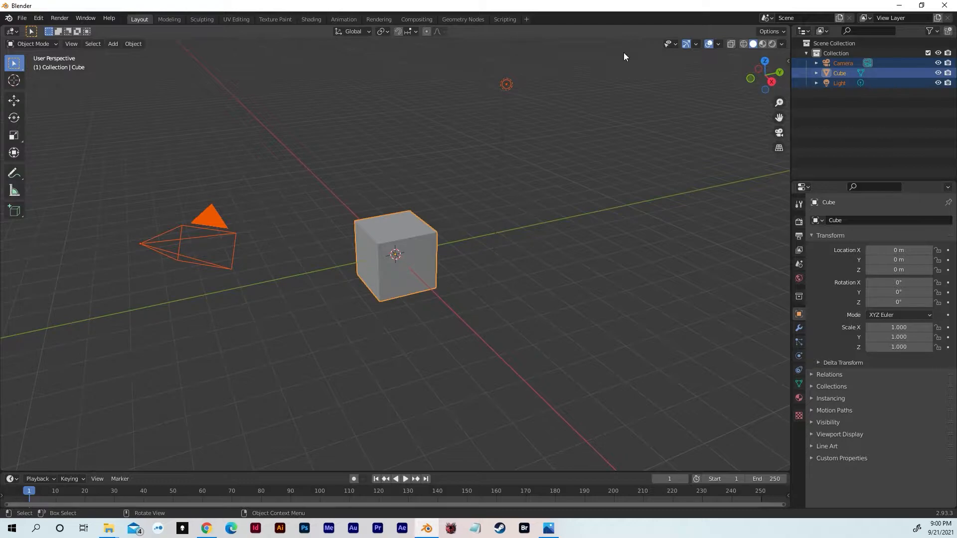
# - Delete the default camera, cube and light, and add a UV sphere to the scene
pyautogui.moveTo(620, 50); pyautogui.dragTo(110, 390)
pyautogui.press('Delete')
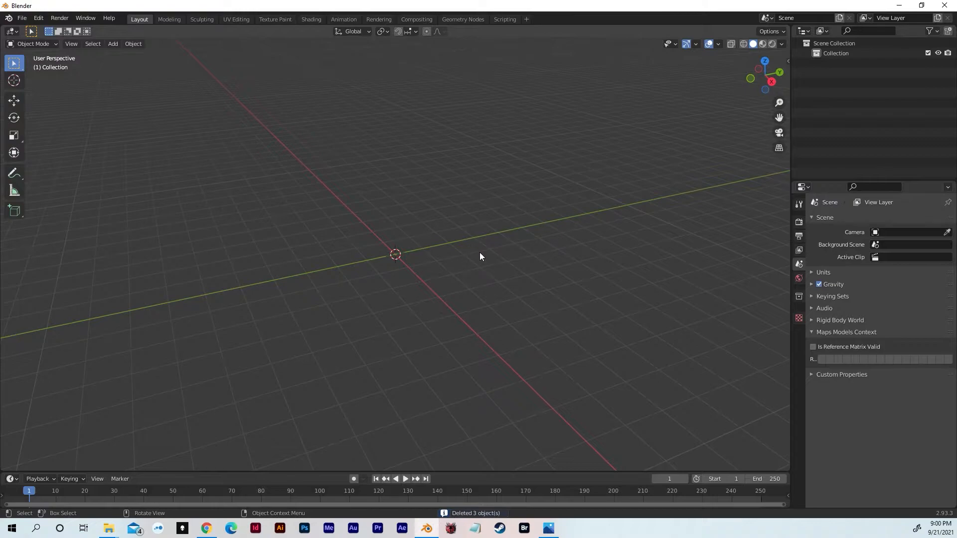
pyautogui.hotkey('shift', 'a')
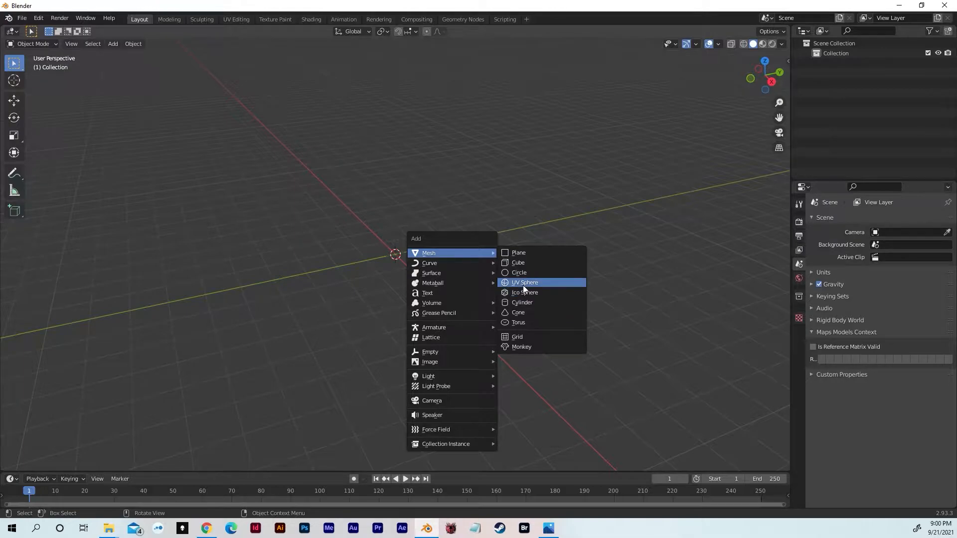
pyautogui.click(522, 285)
# - Scale the sphere uniformly by a factor of 99
pyautogui.moveTo(441, 288); pyautogui.dragTo(478, 276, button='middle')
pyautogui.scroll(-2, 468, 284)
pyautogui.scroll(-4, 480, 284)
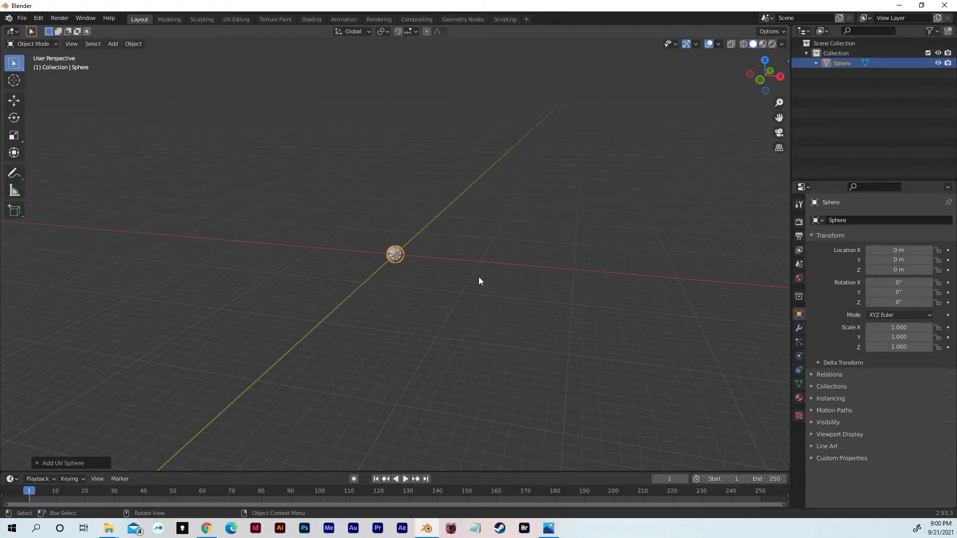
pyautogui.write('s9')
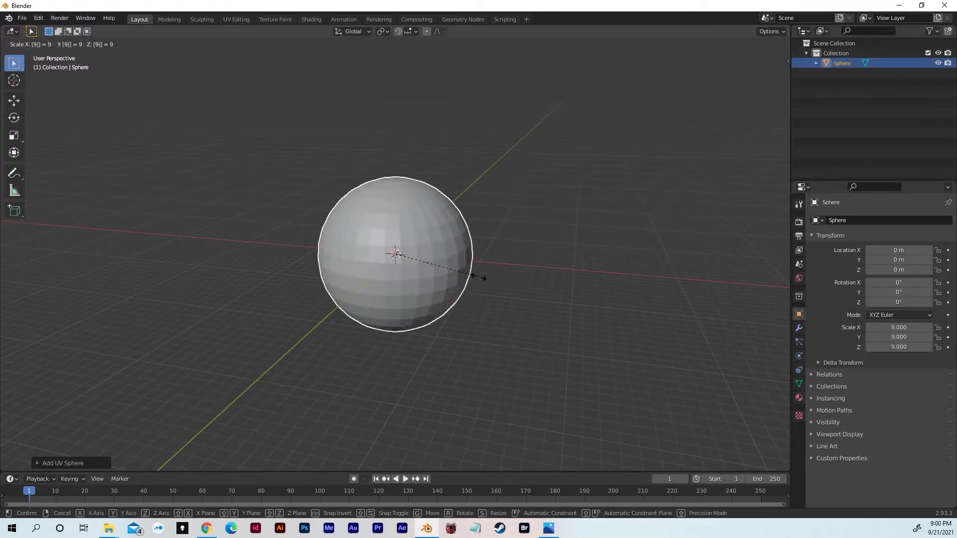
pyautogui.write('9')
pyautogui.press('Return')
pyautogui.scroll(-10, 479, 276)
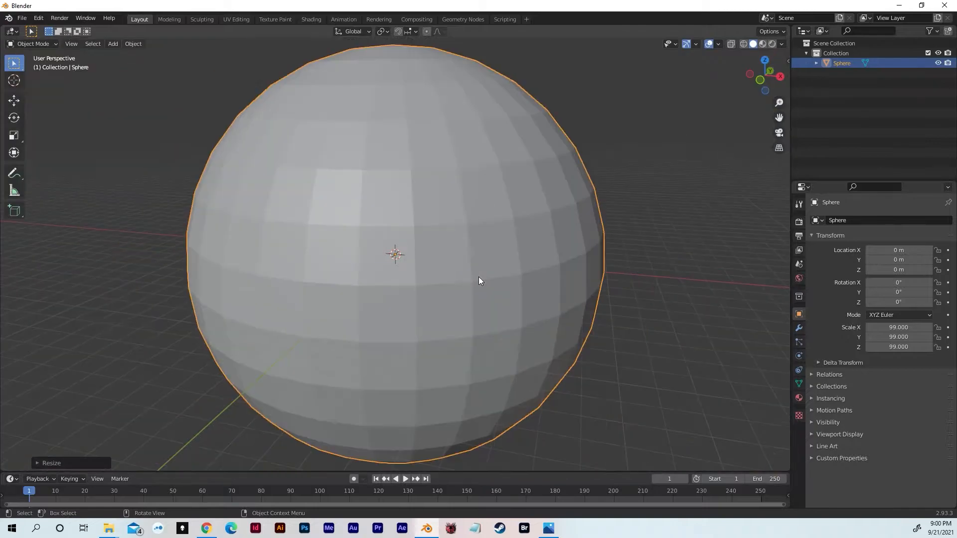
pyautogui.moveTo(478, 277); pyautogui.dragTo(648, 298, button='middle')
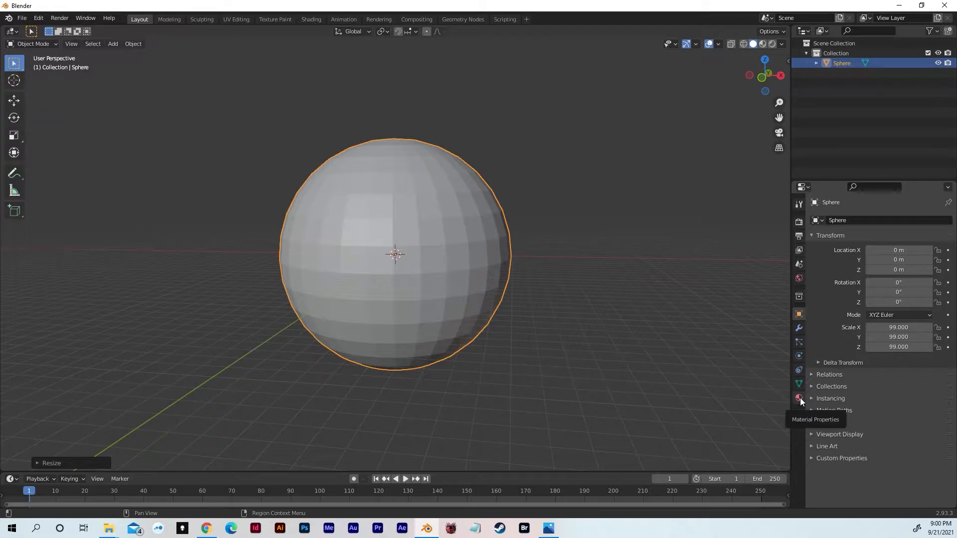
# - Add a Subdivision Surface modifier to the sphere with viewport and render levels both set to 3
pyautogui.click(799, 328)
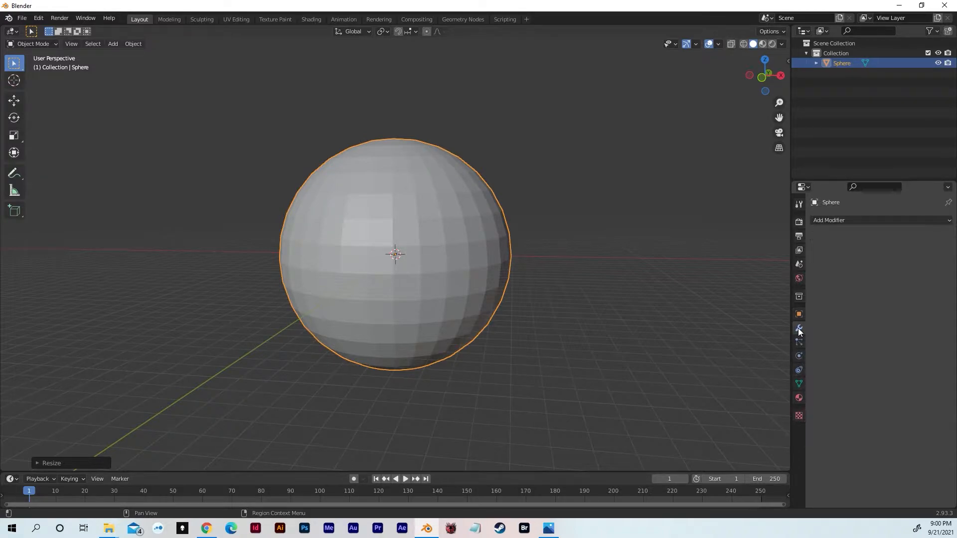
pyautogui.click(833, 220)
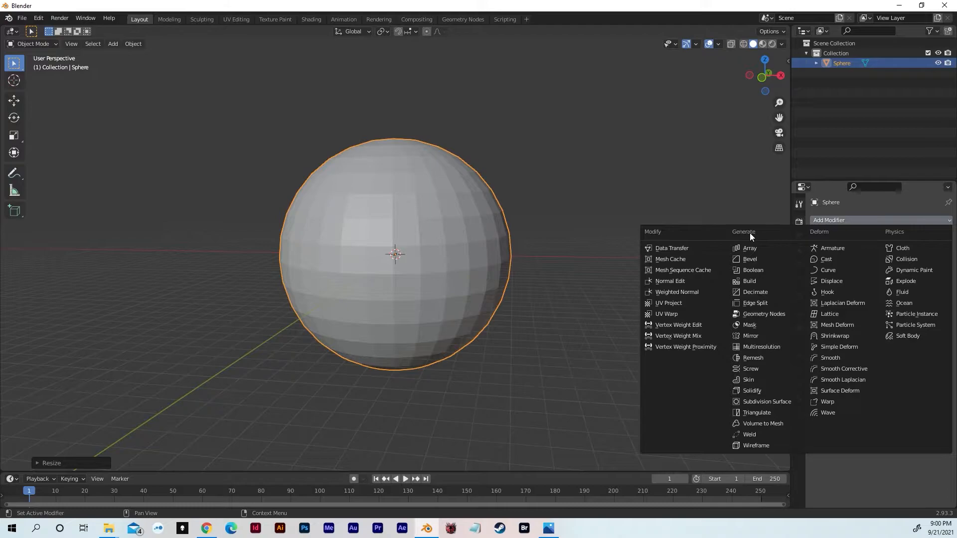
pyautogui.click(758, 401)
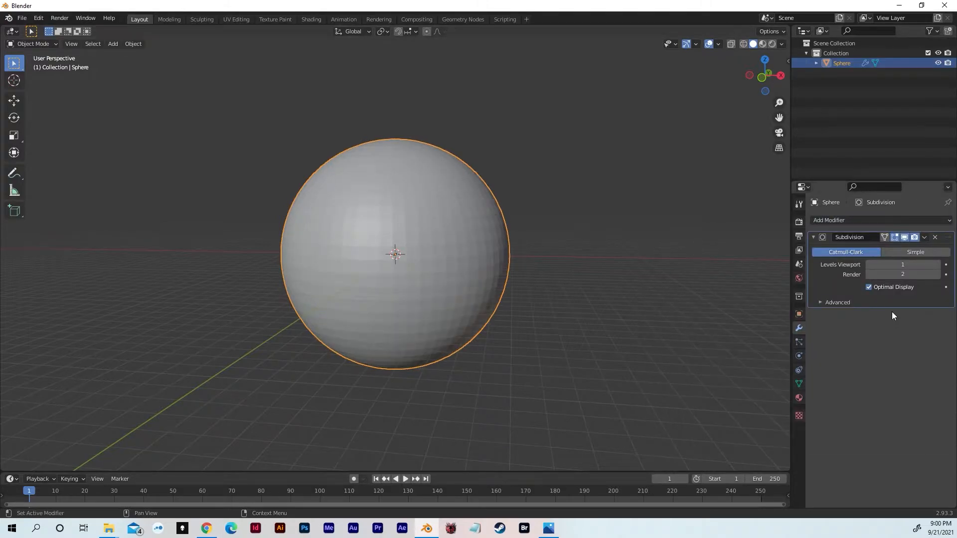
pyautogui.click(937, 265)
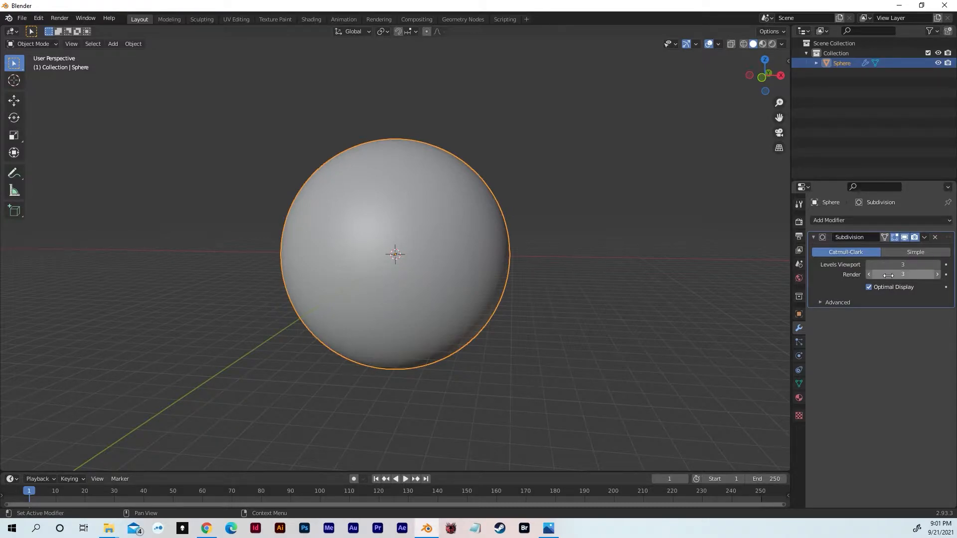
pyautogui.moveTo(657, 238); pyautogui.dragTo(743, 256, button='middle')
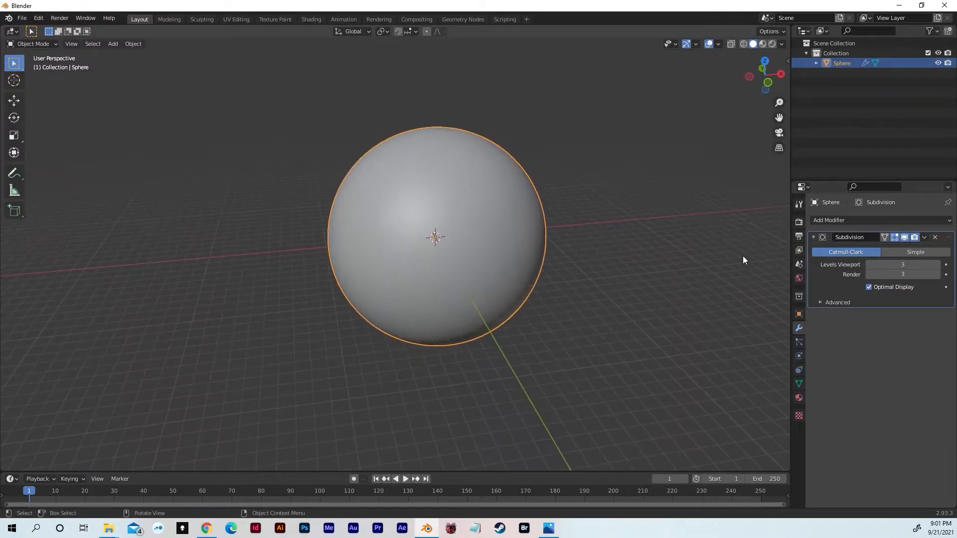
pyautogui.scroll(5, 669, 255)
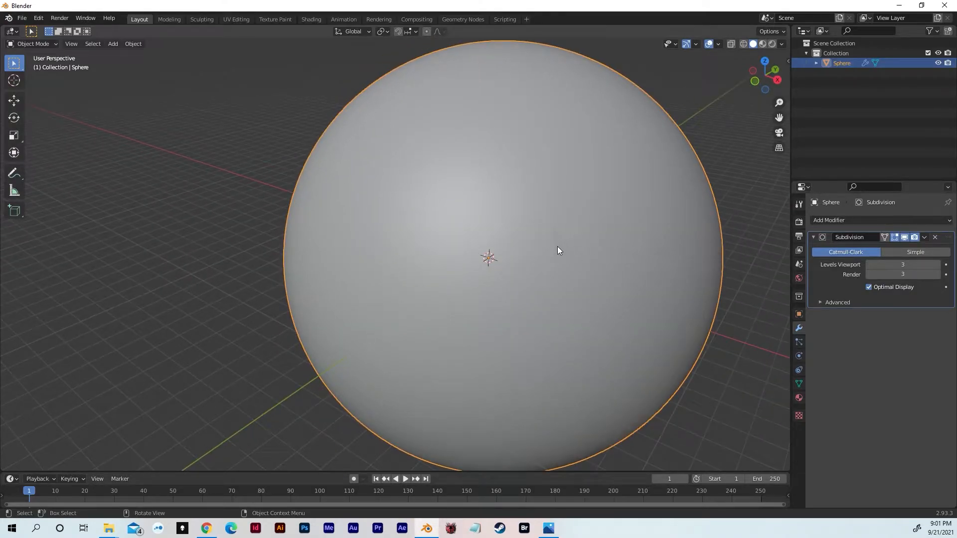
# - Apply Shade Smooth to the sphere and deselect it
pyautogui.rightClick(505, 232)
pyautogui.click(504, 232)
pyautogui.moveTo(503, 232); pyautogui.dragTo(547, 191, button='middle')
pyautogui.scroll(-1, 568, 197)
pyautogui.moveTo(660, 245); pyautogui.dragTo(662, 221, button='middle')
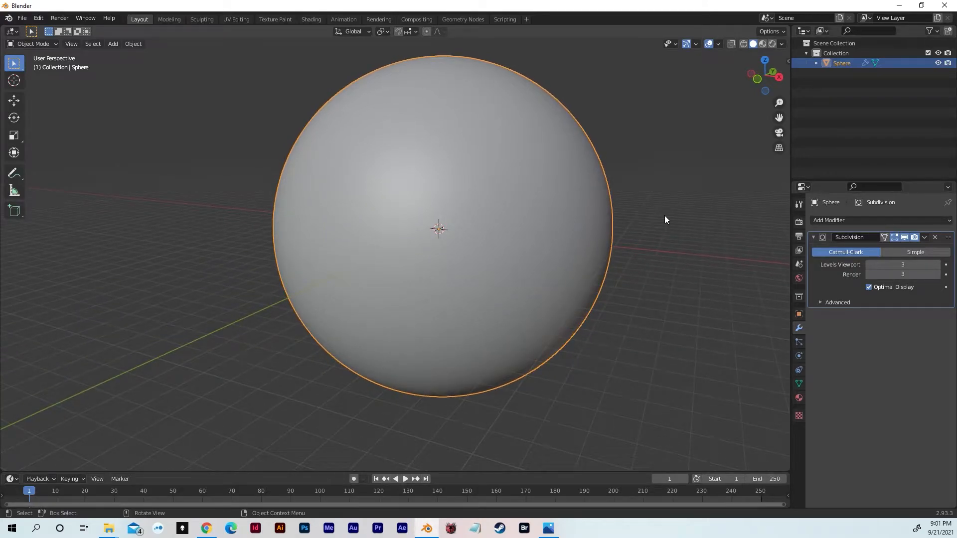
pyautogui.click(671, 318)
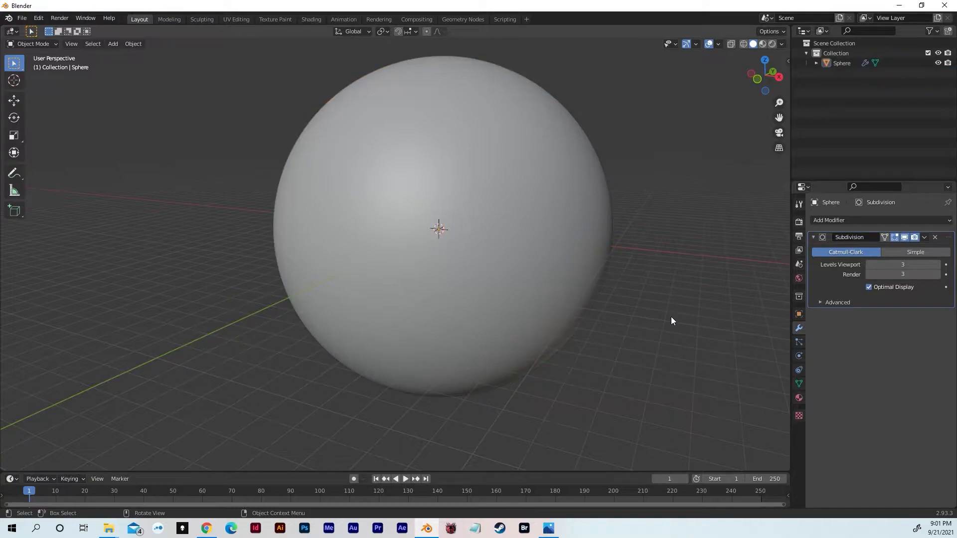
# - Switch to Chrome and open the free planet Textures page of the Solar System Scope site
pyautogui.click(206, 528)
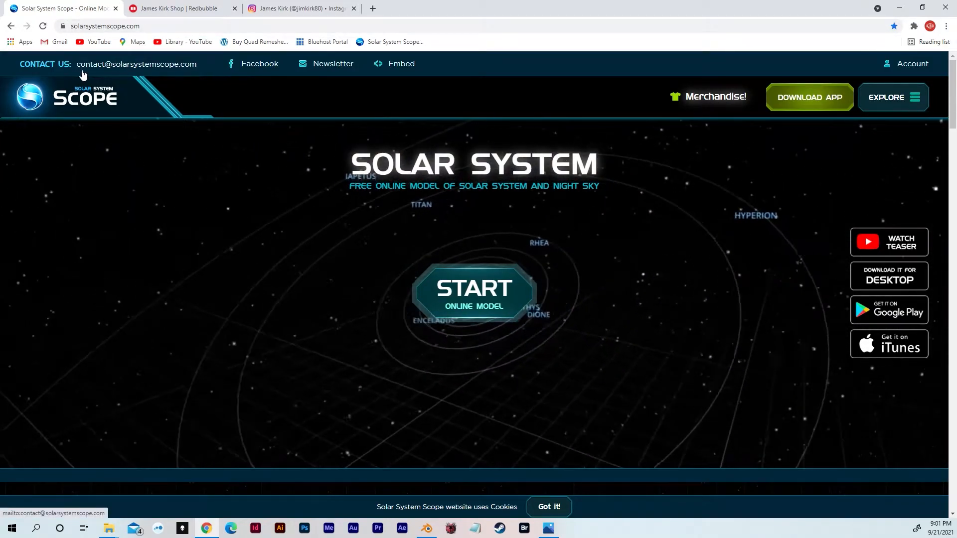
pyautogui.click(896, 100)
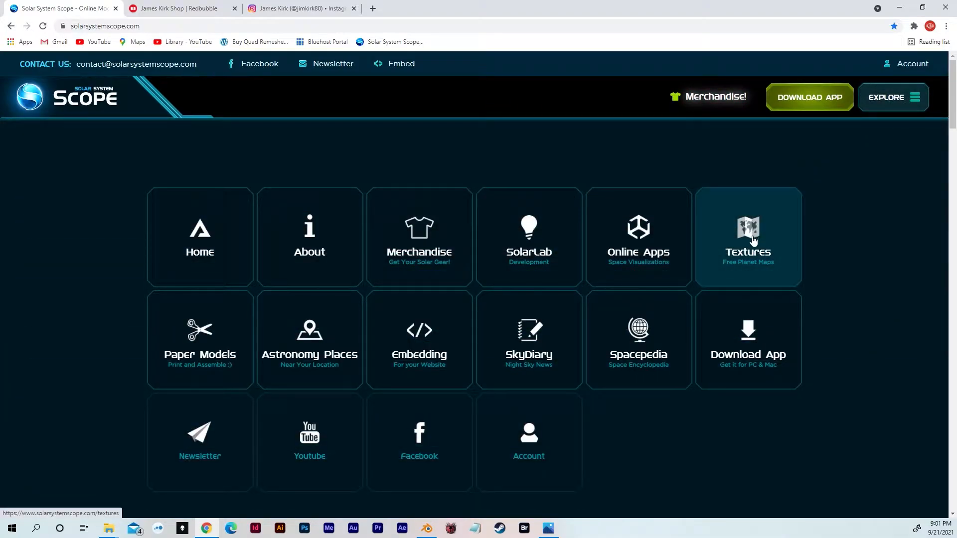
pyautogui.click(754, 241)
# - Examine the downloadable textures in the Planets, Earth, and Sun, Moon and Stars sections
pyautogui.scroll(-4, 529, 212)
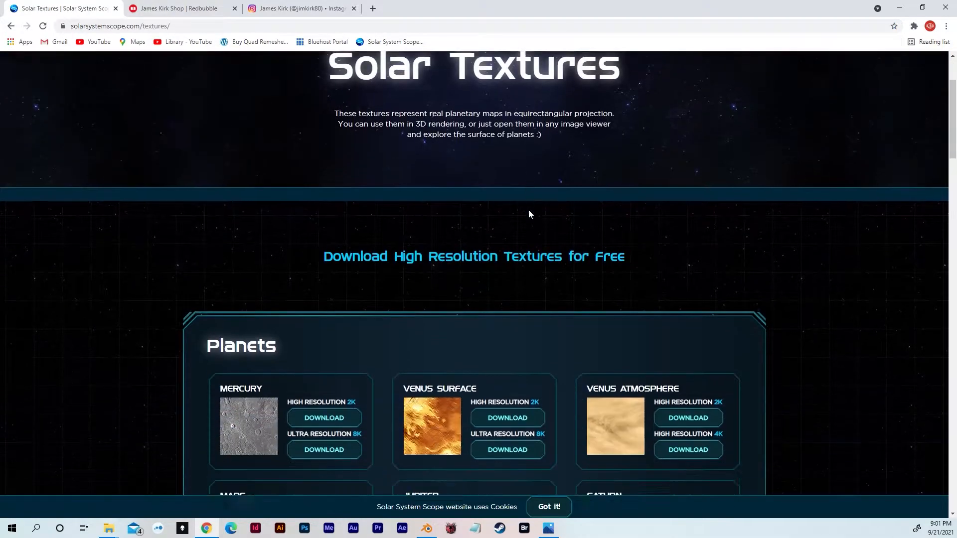
pyautogui.scroll(-1, 529, 211)
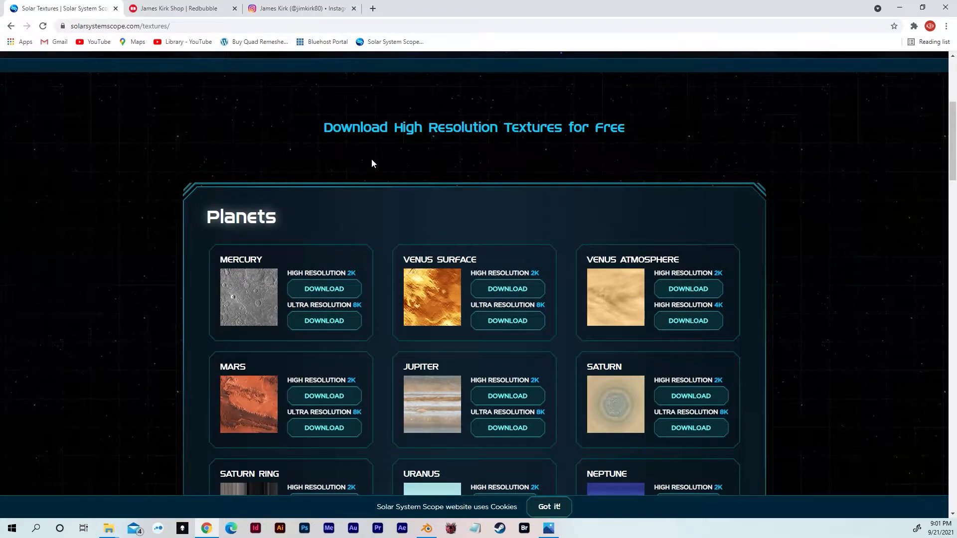
pyautogui.scroll(-3, 400, 165)
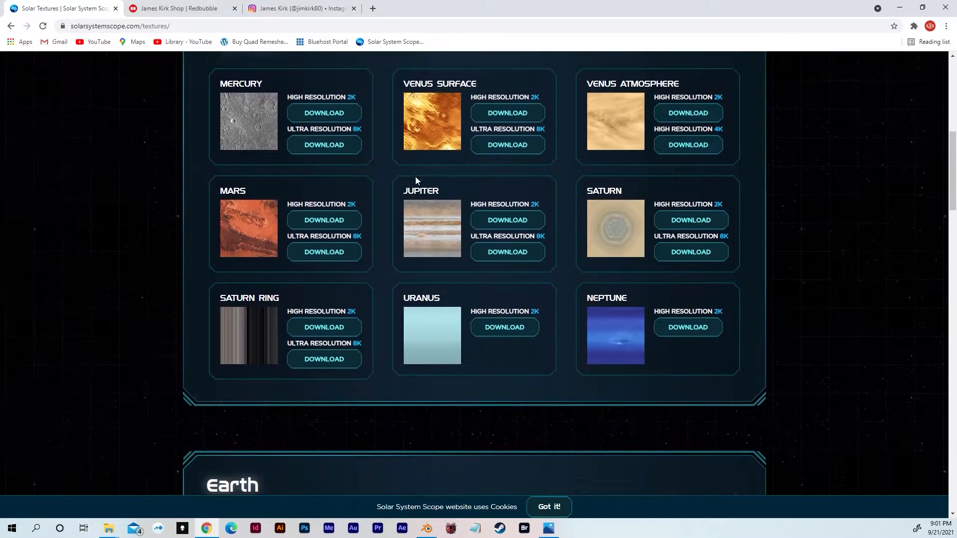
pyautogui.scroll(-7, 416, 181)
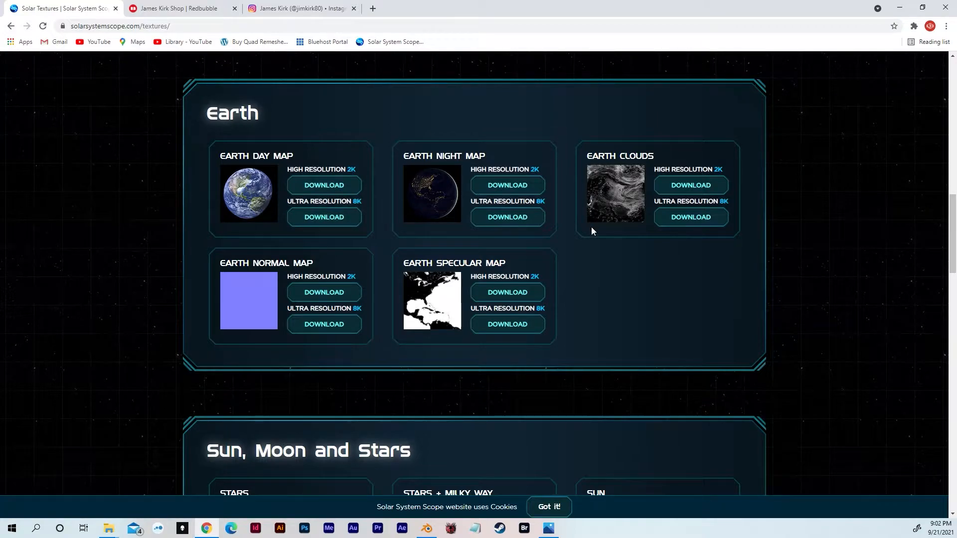
pyautogui.scroll(-5, 628, 272)
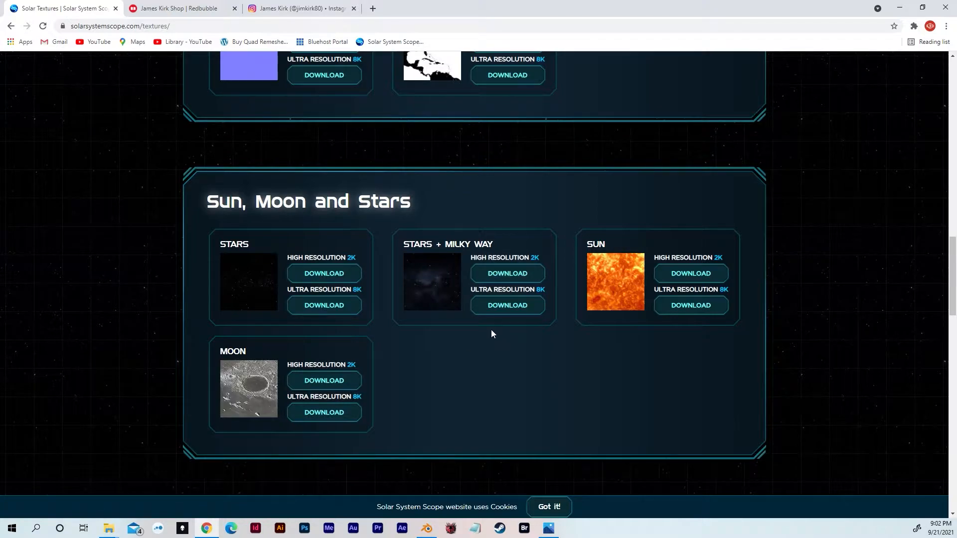
# - Switch back to Blender, select the sphere and open the Shading workspace
pyautogui.click(426, 528)
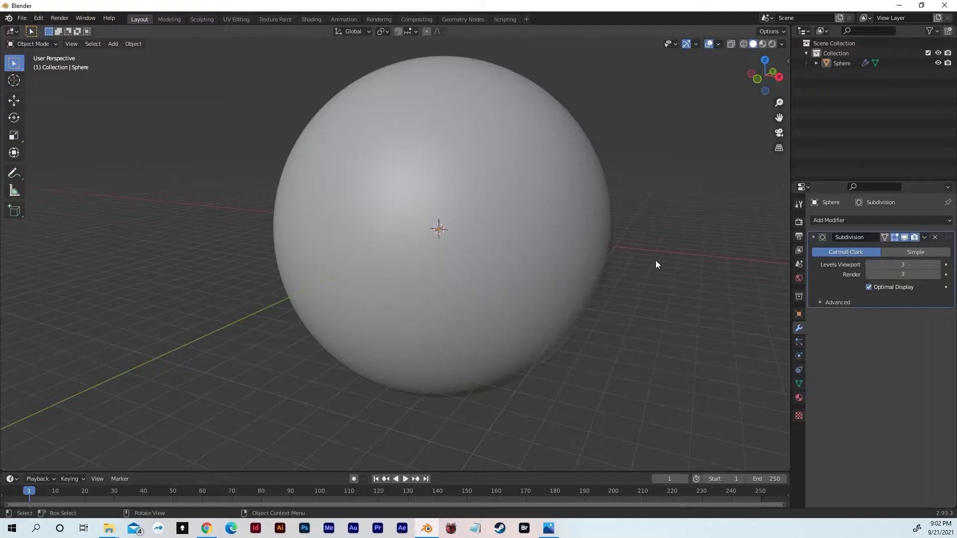
pyautogui.moveTo(622, 255)
pyautogui.mouseDown(button='middle')
pyautogui.moveTo(654, 254)
pyautogui.moveTo(621, 257)
pyautogui.mouseUp(button='middle')
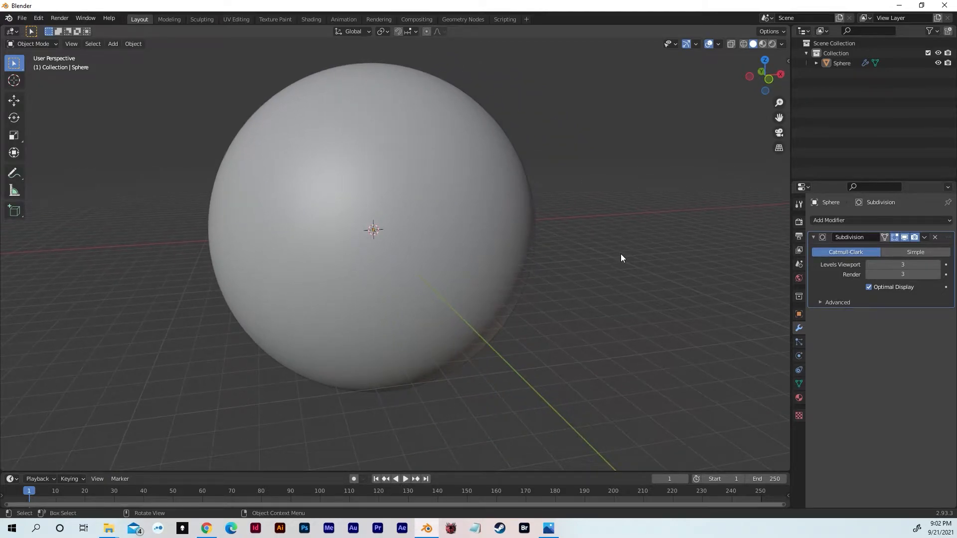
pyautogui.click(355, 121)
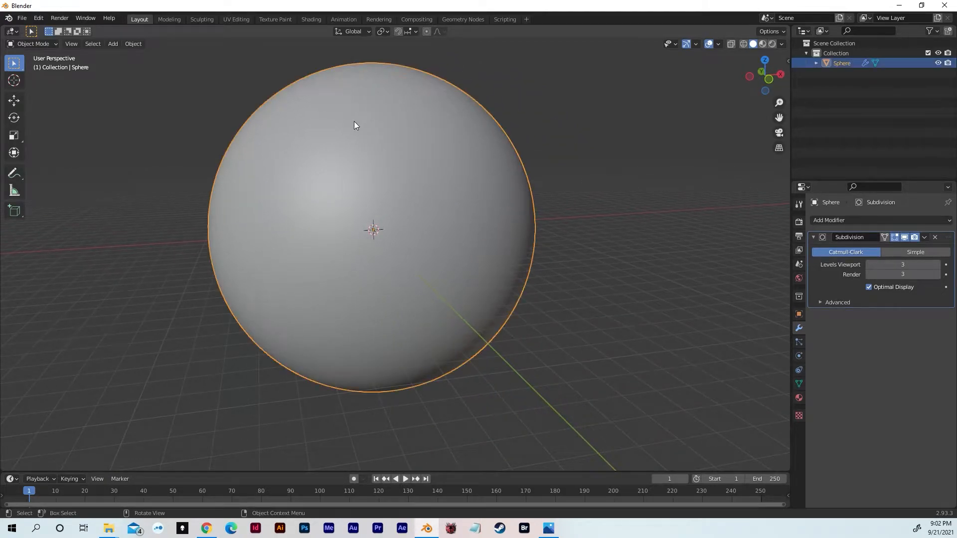
pyautogui.click(312, 19)
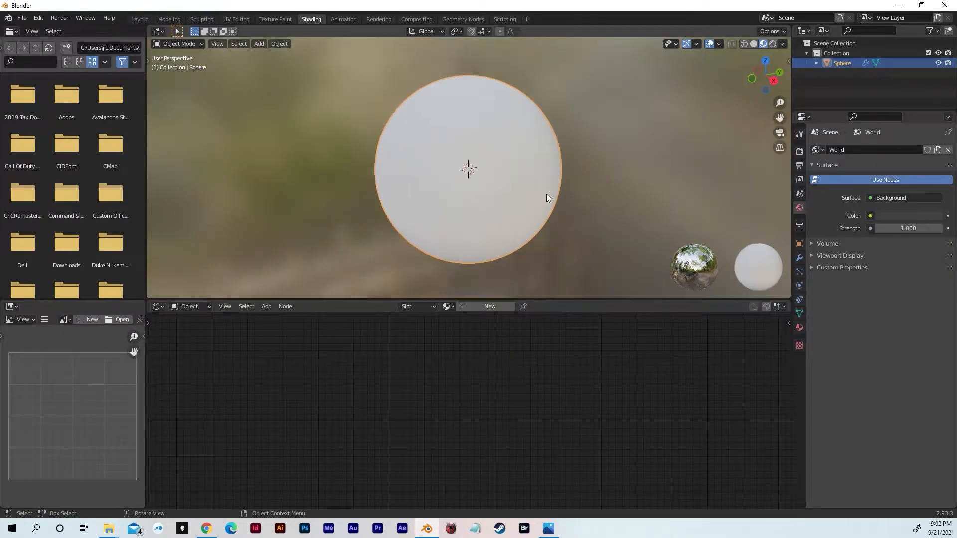
pyautogui.moveTo(532, 193); pyautogui.dragTo(528, 192, button='middle')
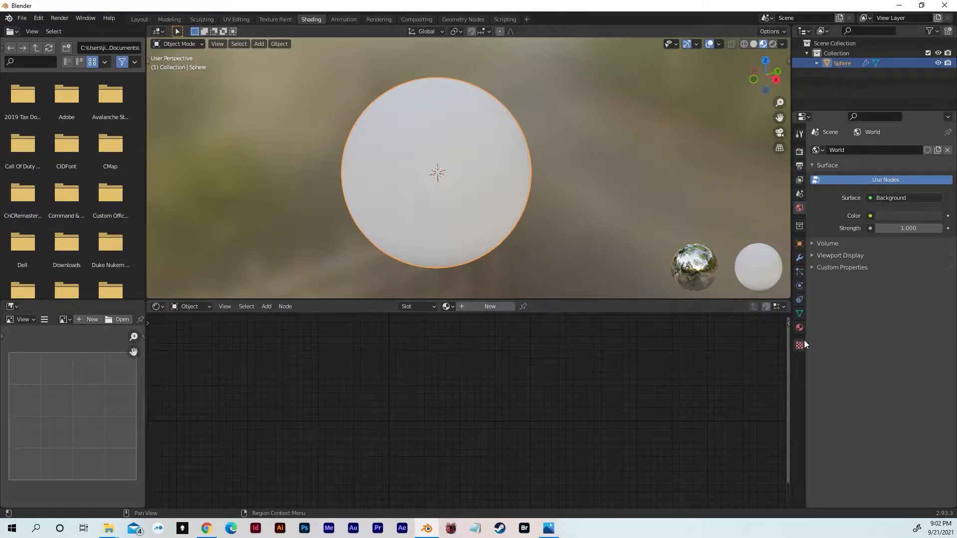
# - Assign the existing material named Material to the sphere and rename it Earth_Surface
pyautogui.click(798, 328)
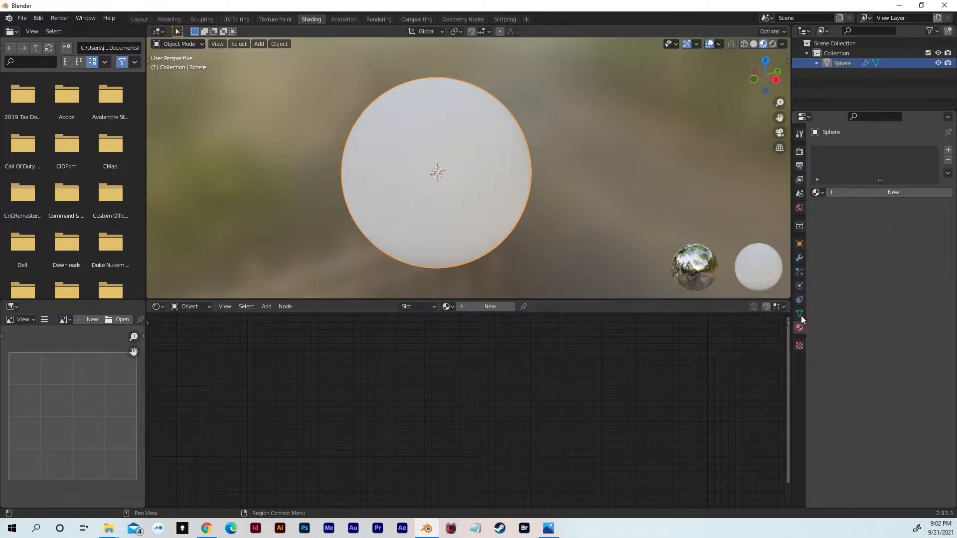
pyautogui.click(819, 192)
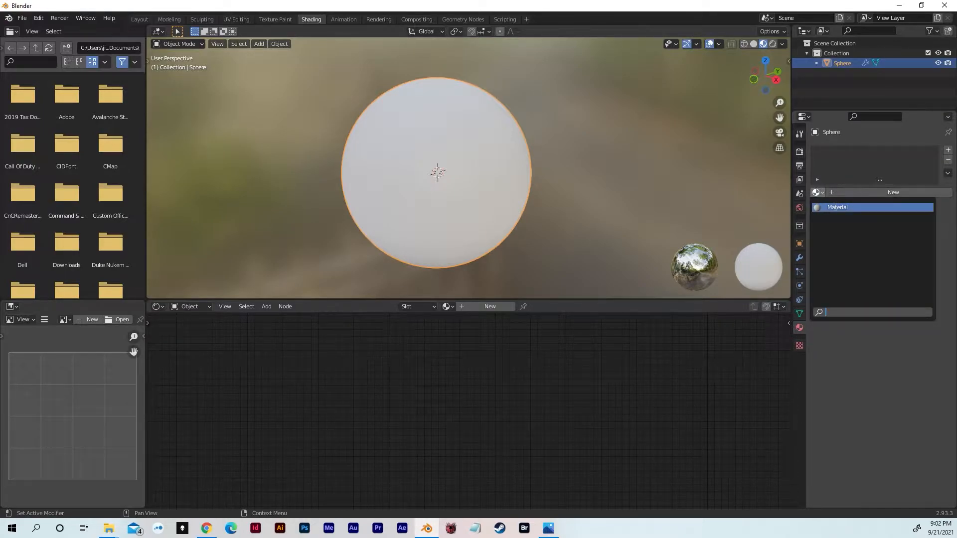
pyautogui.click(836, 207)
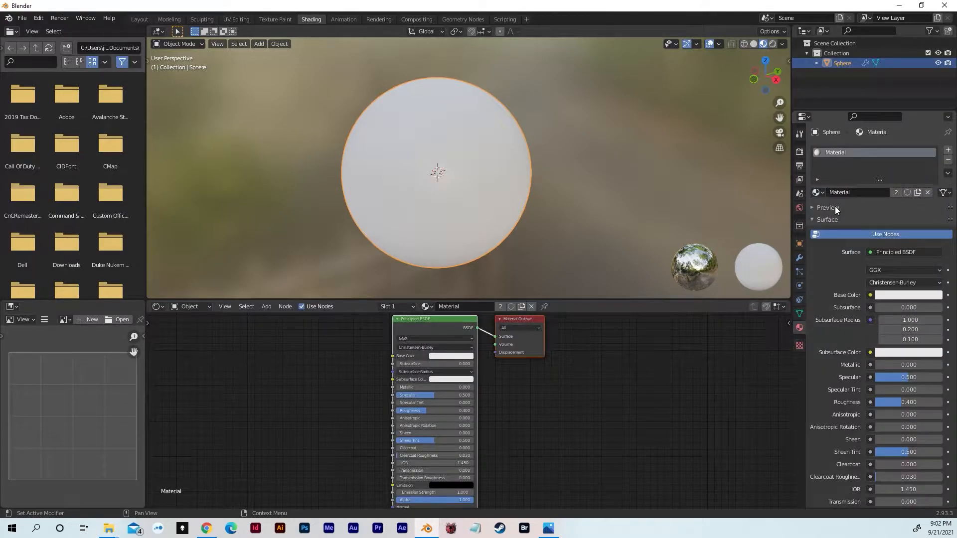
pyautogui.doubleClick(833, 151)
pyautogui.write('Earth_Surface')
pyautogui.press('Return')
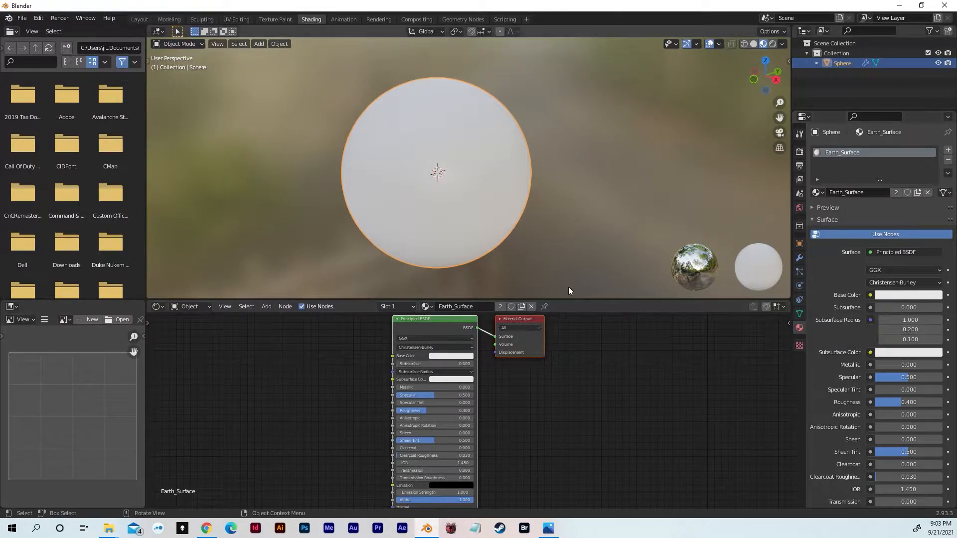
# - Enlarge the shader node editor area so the whole Principled BSDF node fits, and deselect all nodes
pyautogui.moveTo(563, 300); pyautogui.dragTo(570, 225)
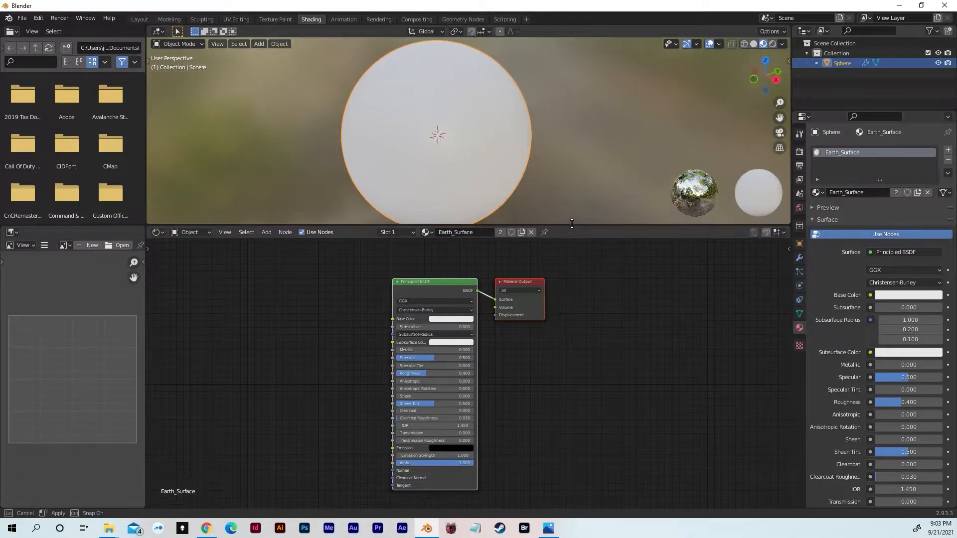
pyautogui.moveTo(545, 346); pyautogui.dragTo(551, 334, button='middle')
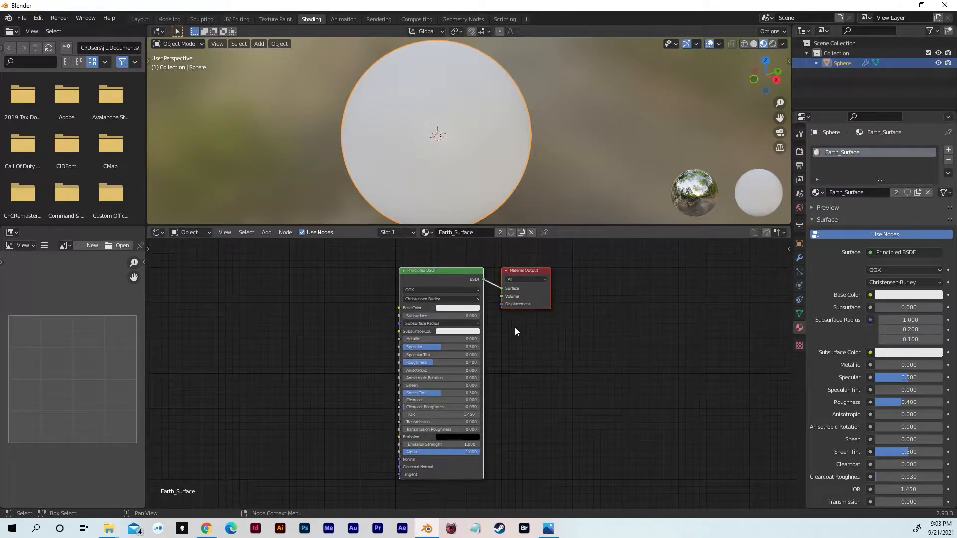
pyautogui.moveTo(468, 267); pyautogui.dragTo(456, 275, button='middle')
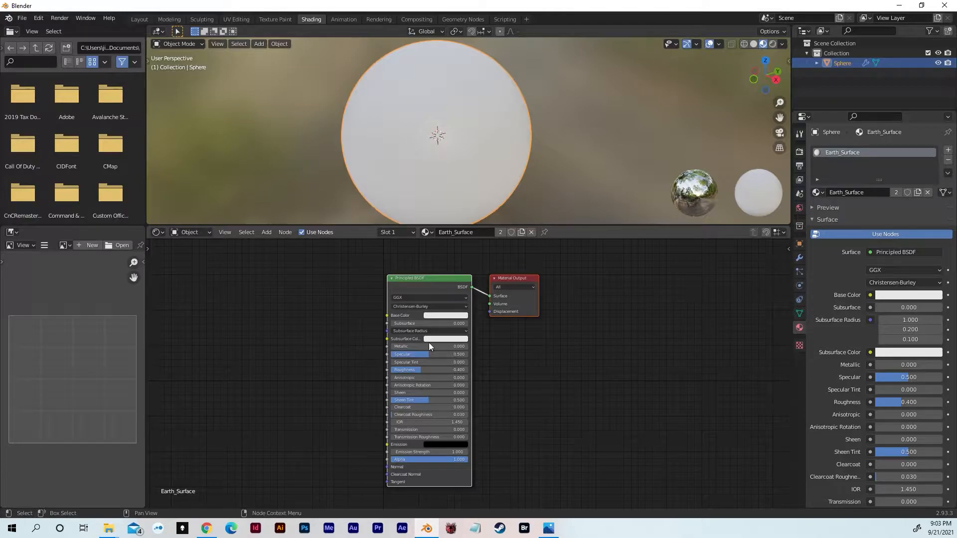
pyautogui.moveTo(516, 278)
pyautogui.mouseDown(button='middle')
pyautogui.moveTo(603, 304)
pyautogui.moveTo(519, 273)
pyautogui.mouseUp(button='middle')
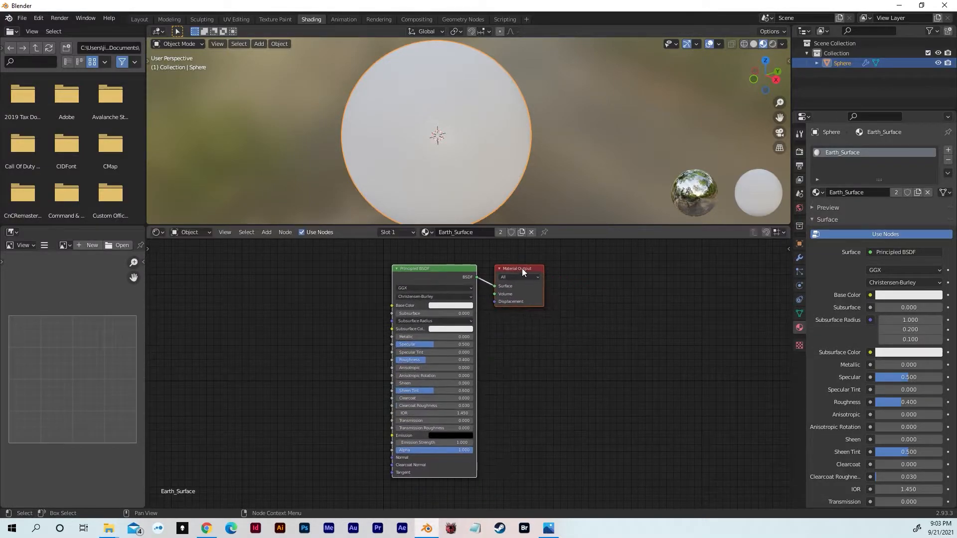
pyautogui.click(510, 253)
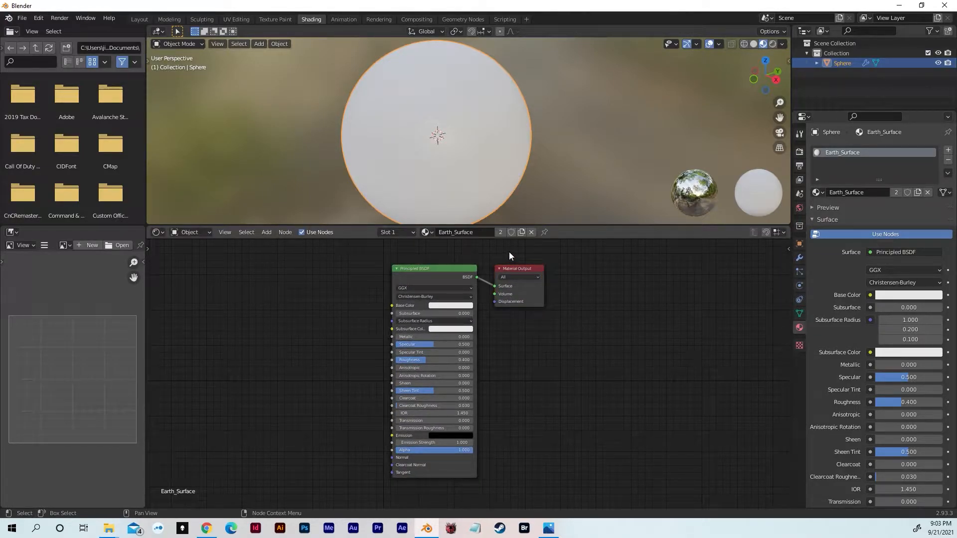
# - Move the Material Output node down and away from the Principled BSDF to make room for more nodes
pyautogui.moveTo(519, 268); pyautogui.dragTo(624, 454)
pyautogui.moveTo(633, 436); pyautogui.dragTo(712, 436, button='middle')
pyautogui.moveTo(436, 388); pyautogui.dragTo(435, 385, button='middle')
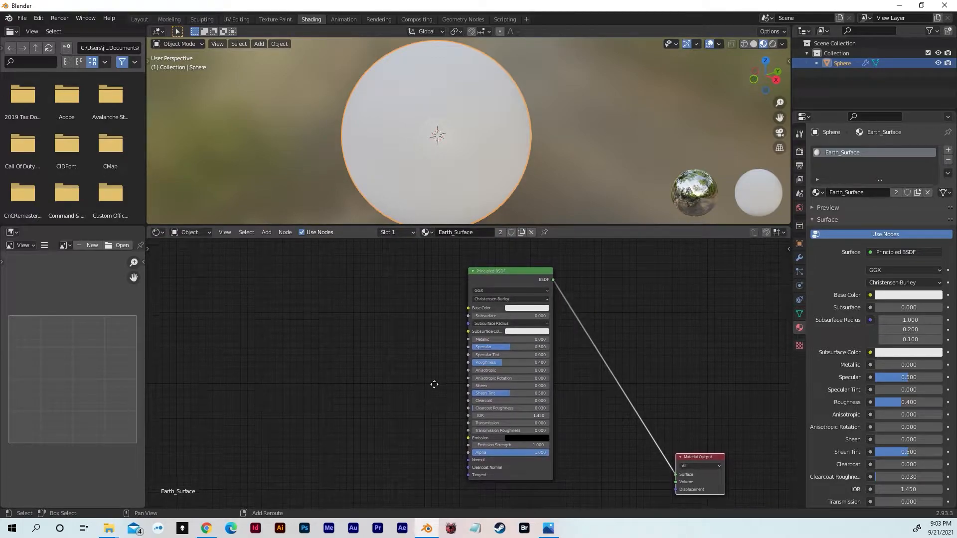
# - Add an Image Texture node beside the Principled BSDF and widen it
pyautogui.hotkey('shift', 'a')
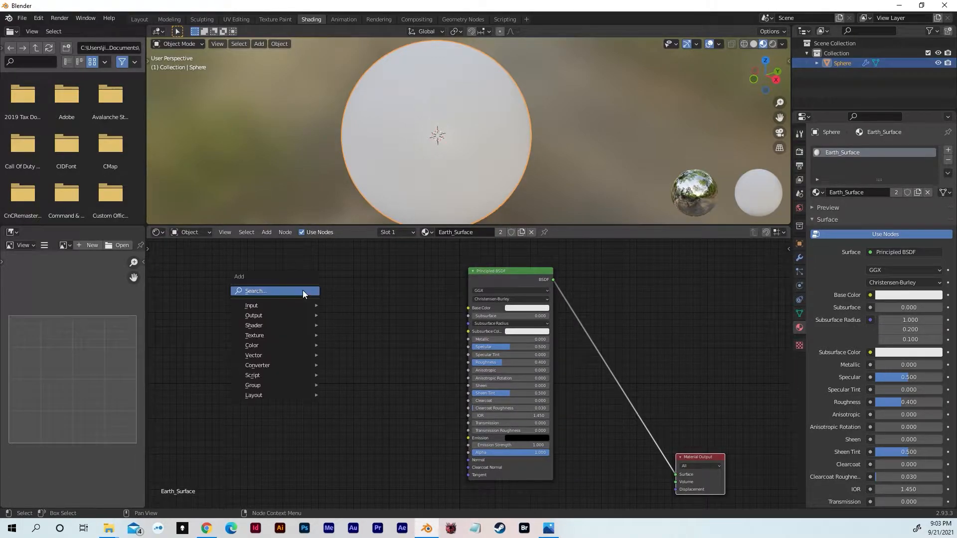
pyautogui.moveTo(268, 329)
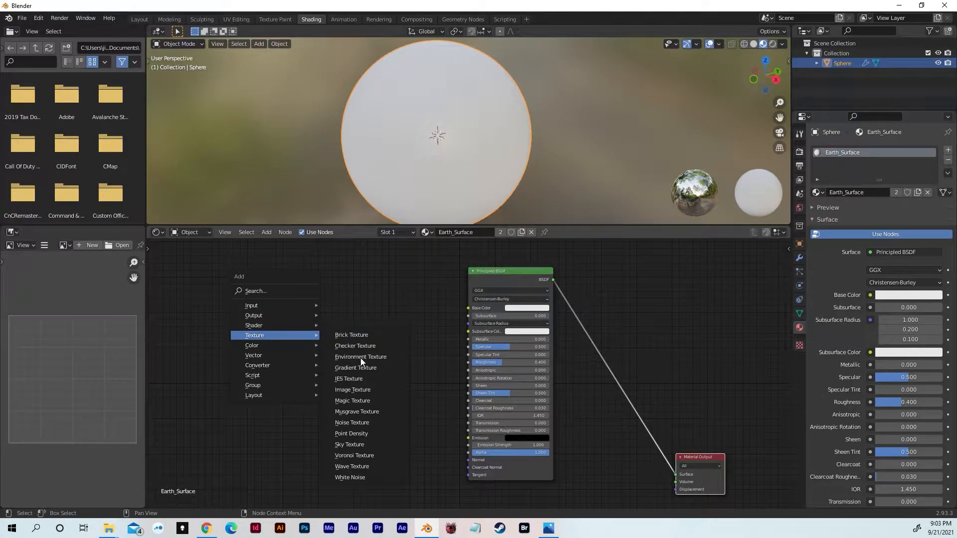
pyautogui.click(352, 389)
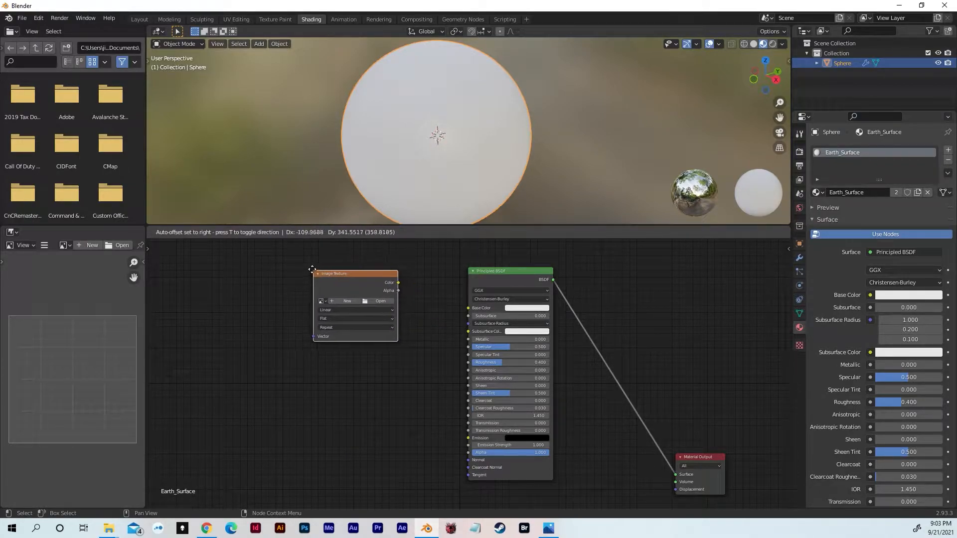
pyautogui.click(307, 298)
pyautogui.moveTo(313, 289); pyautogui.dragTo(278, 286)
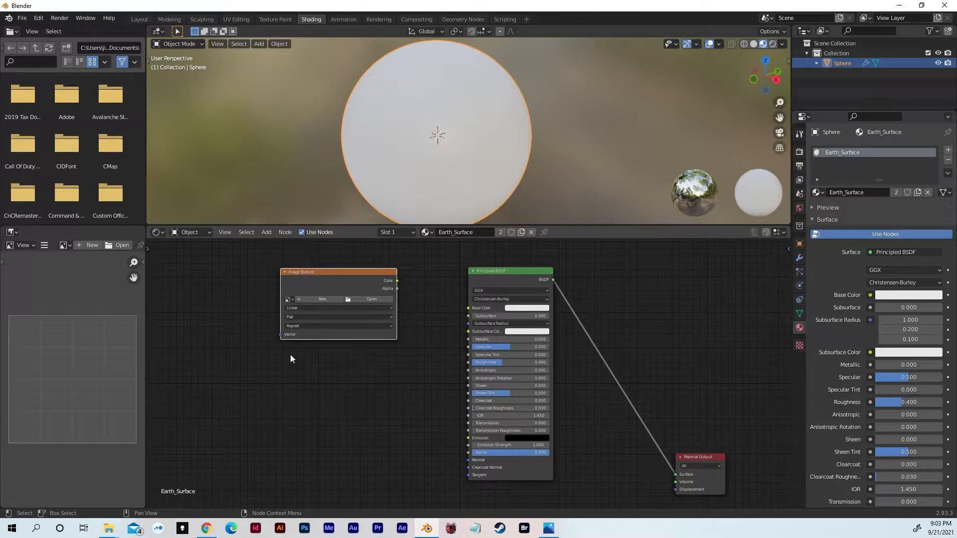
pyautogui.moveTo(294, 332); pyautogui.dragTo(300, 326, button='middle')
pyautogui.press('ctrl')
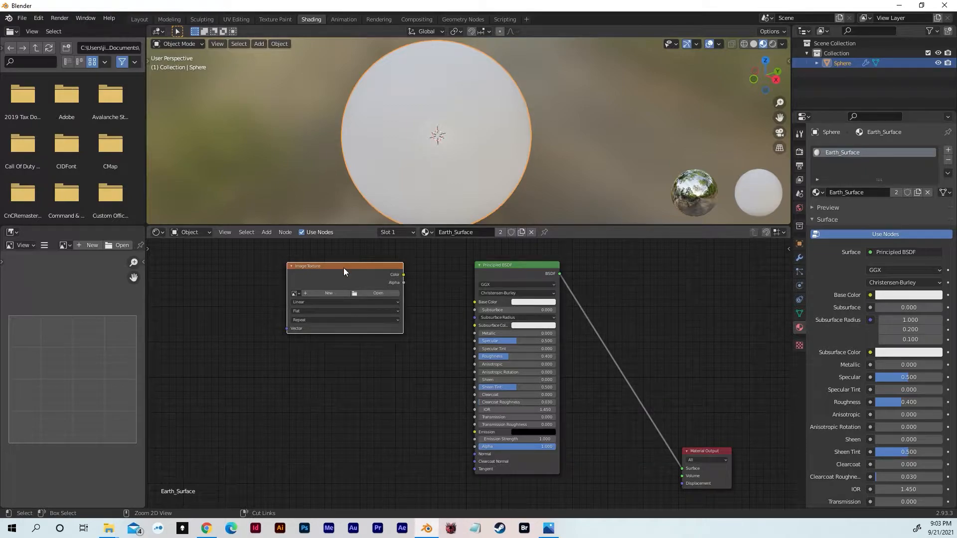
# - Duplicate the Image Texture node three times, placing the copies below the original
pyautogui.hotkey('shift', 'd')
pyautogui.click(267, 352)
pyautogui.moveTo(270, 344); pyautogui.dragTo(249, 335, button='middle')
pyautogui.click(312, 258)
pyautogui.hotkey('shift', 'd')
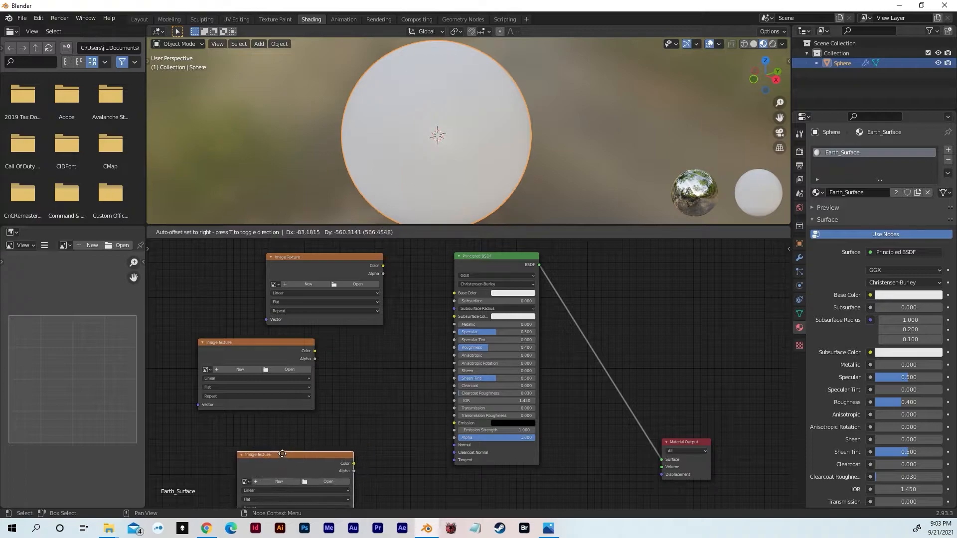
pyautogui.click(279, 440)
pyautogui.hotkey('shift', 'd')
pyautogui.click(427, 500)
pyautogui.moveTo(426, 500); pyautogui.dragTo(456, 382, button='middle')
# - Arrange the four Image Texture nodes in a rough column on the input side of the Principled BSDF
pyautogui.moveTo(456, 382); pyautogui.dragTo(449, 397)
pyautogui.moveTo(402, 316); pyautogui.dragTo(411, 397, button='middle')
pyautogui.moveTo(360, 422); pyautogui.dragTo(320, 418)
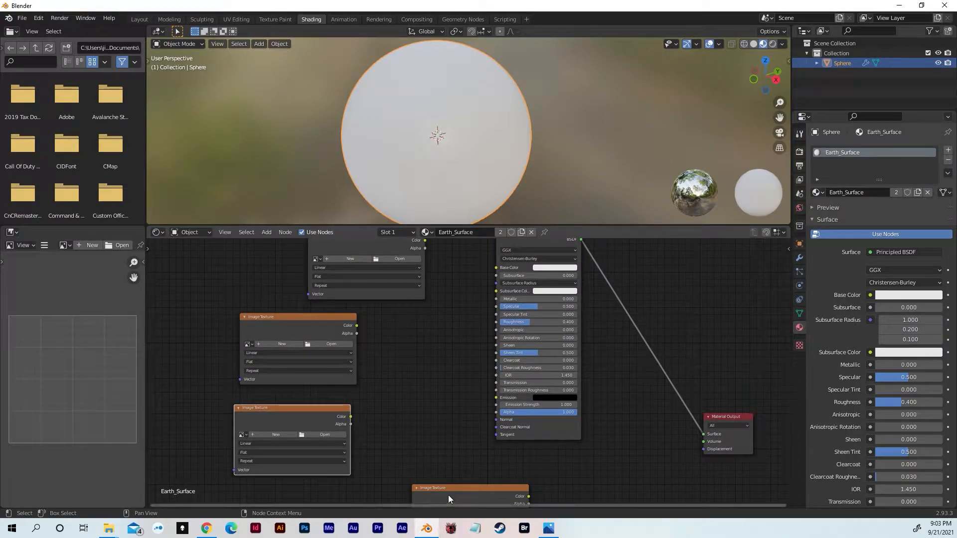
pyautogui.moveTo(449, 492); pyautogui.dragTo(315, 494)
pyautogui.moveTo(442, 355); pyautogui.dragTo(438, 389, button='middle')
pyautogui.moveTo(390, 262); pyautogui.dragTo(369, 263)
pyautogui.moveTo(403, 399); pyautogui.dragTo(418, 349, button='middle')
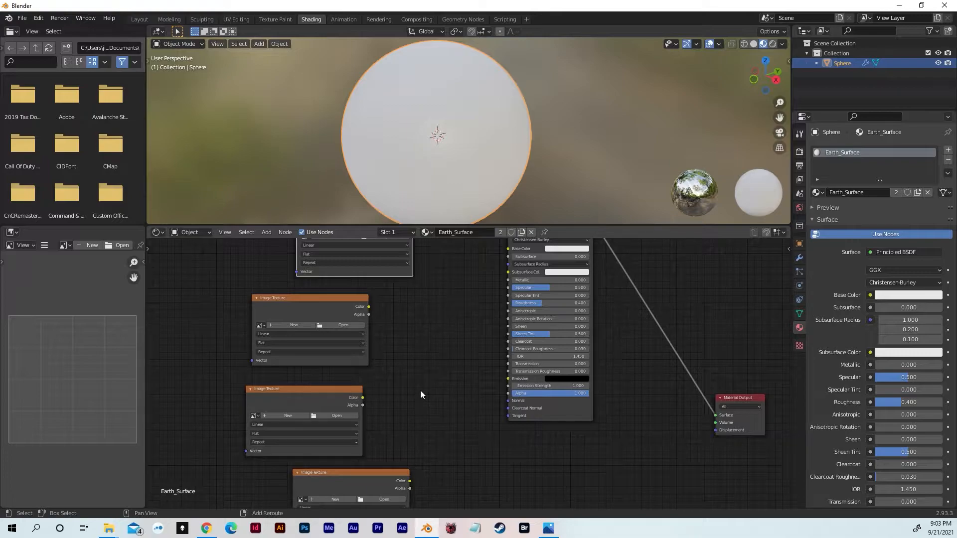
# - Add a Bump node between the third Image Texture node and the Principled BSDF
pyautogui.hotkey('shift', 'a')
pyautogui.click(393, 346)
pyautogui.write('bump')
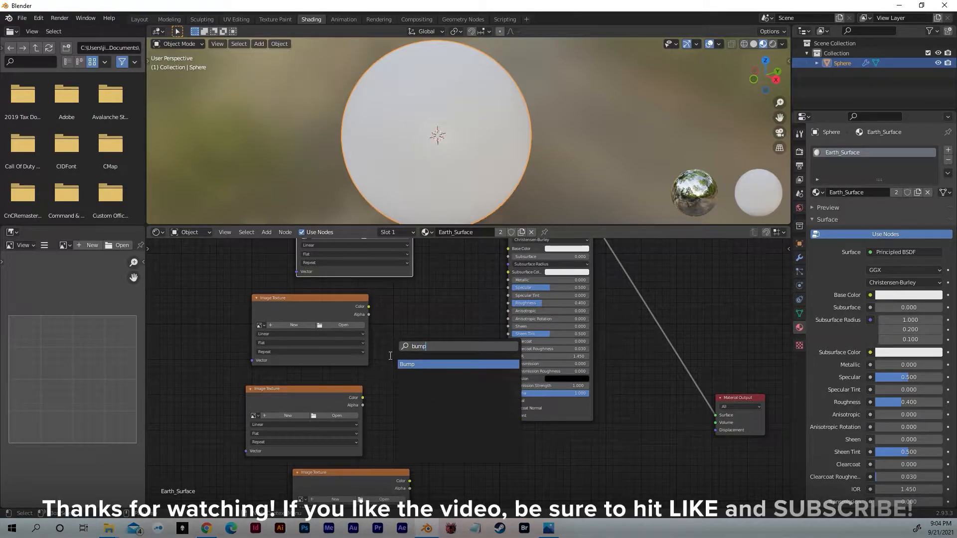
pyautogui.click(414, 364)
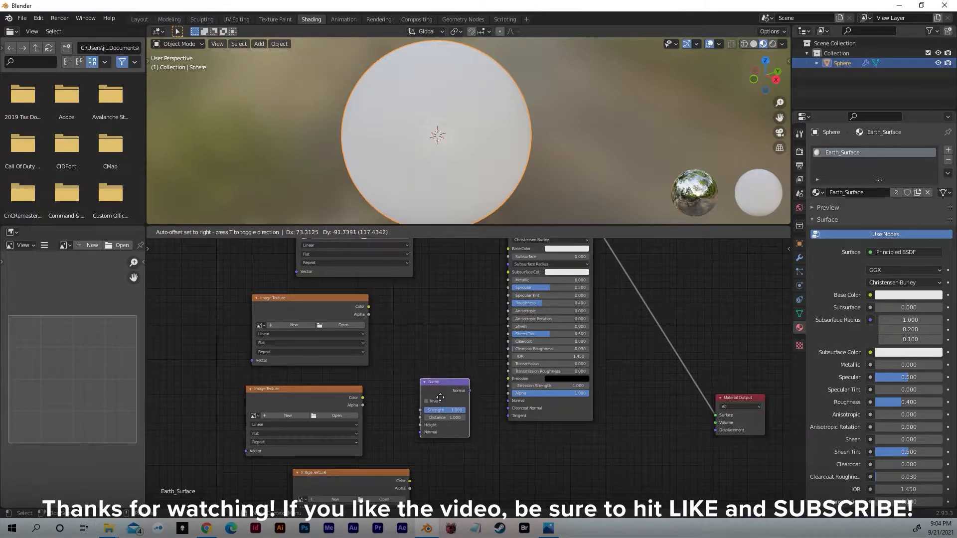
pyautogui.click(438, 404)
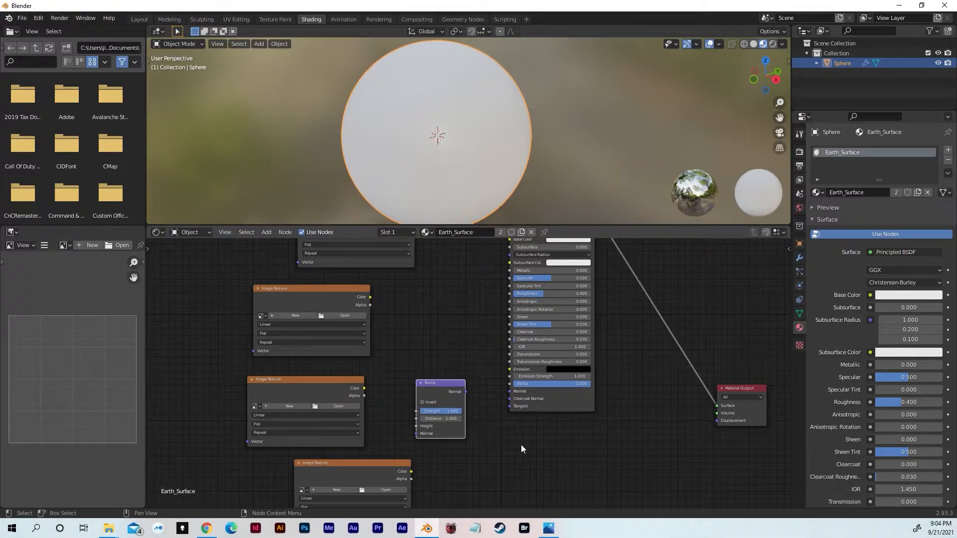
# - Add an Emission shader node below the Principled BSDF, level with the lowest Image Texture node
pyautogui.hotkey('shift', 'a')
pyautogui.click(497, 404)
pyautogui.write('emiss')
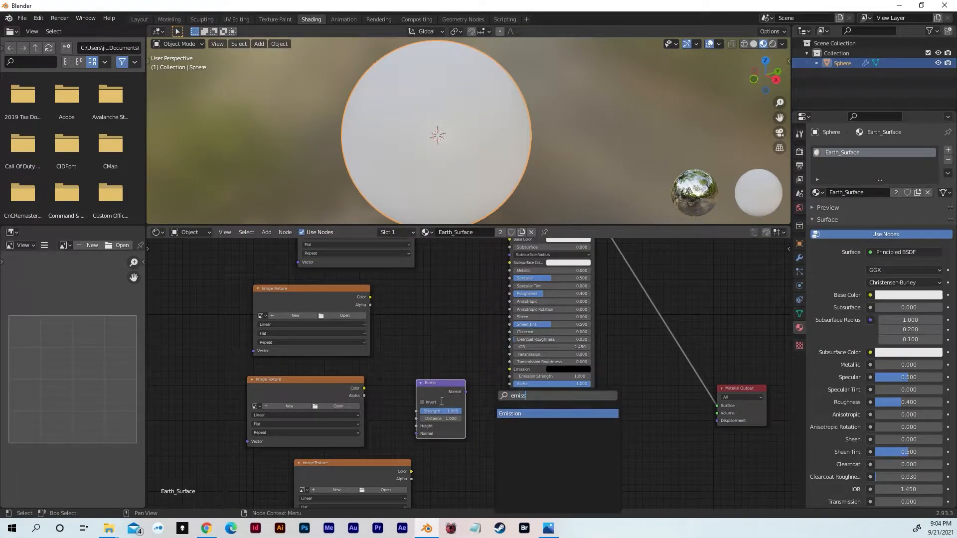
pyautogui.click(521, 410)
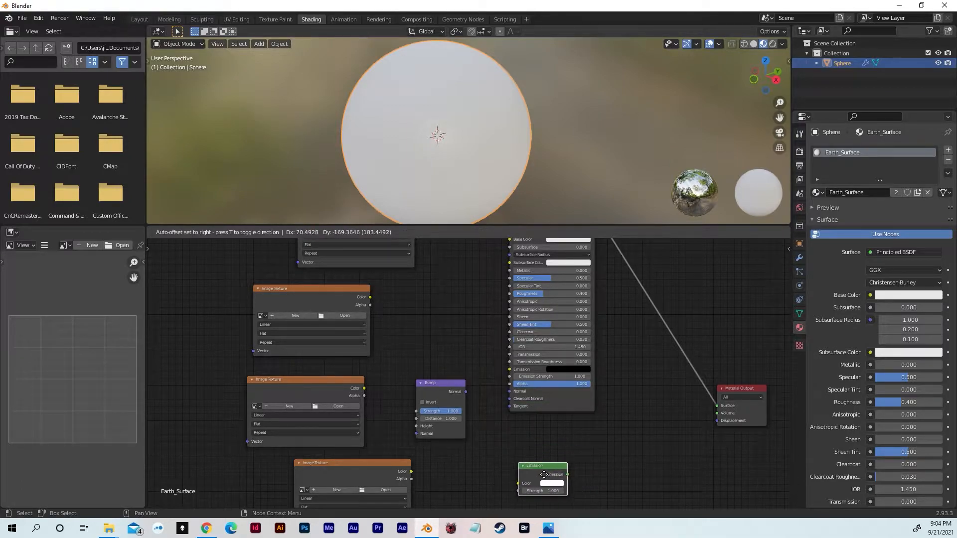
pyautogui.click(544, 475)
# - Add an Add Shader node between the Emission node and the Material Output
pyautogui.hotkey('shift', 'a')
pyautogui.moveTo(668, 427)
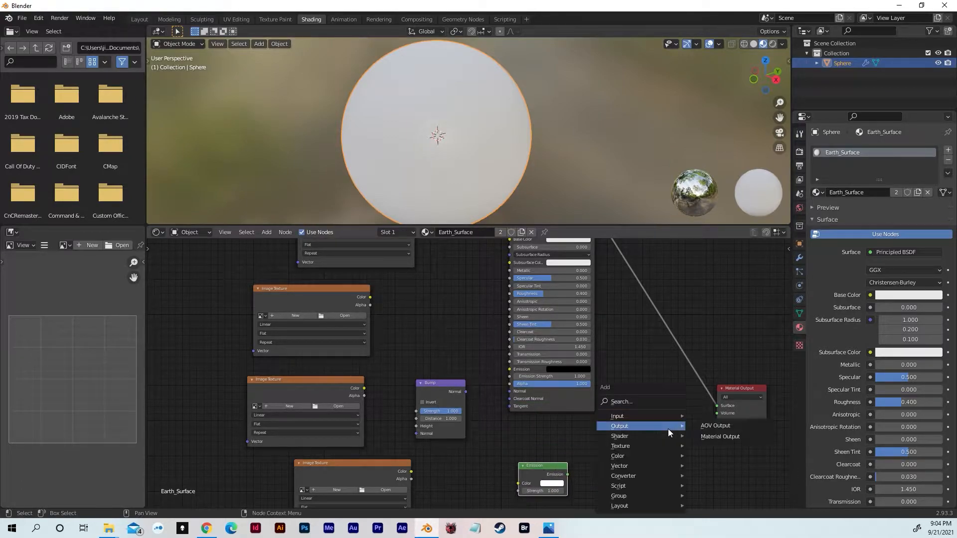
pyautogui.click(620, 402)
pyautogui.write('sahd')
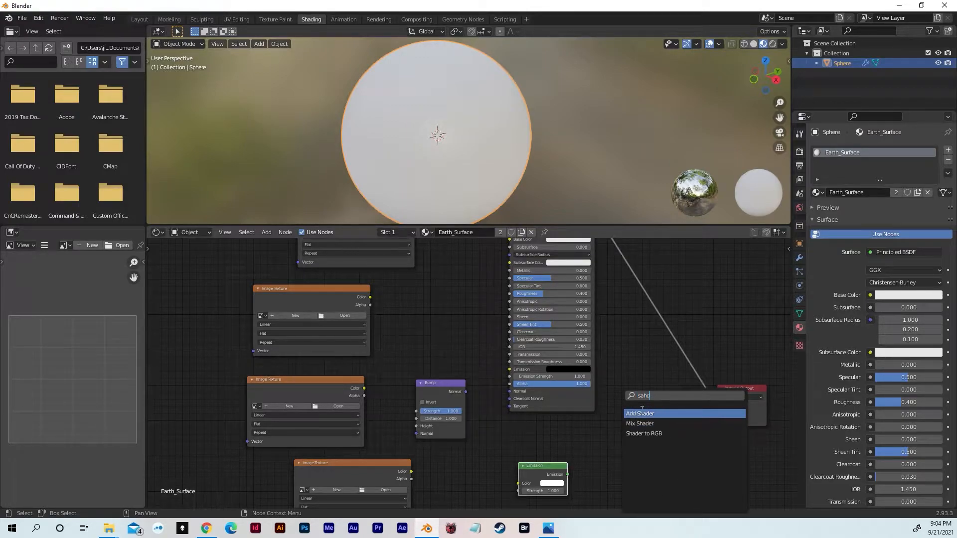
pyautogui.press('Return')
pyautogui.click(646, 423)
# - Load 8k_earth_daymap.jpg into the topmost Image Texture node and move that node slightly up
pyautogui.moveTo(484, 382); pyautogui.dragTo(533, 462, button='middle')
pyautogui.moveTo(468, 338); pyautogui.dragTo(470, 344, button='middle')
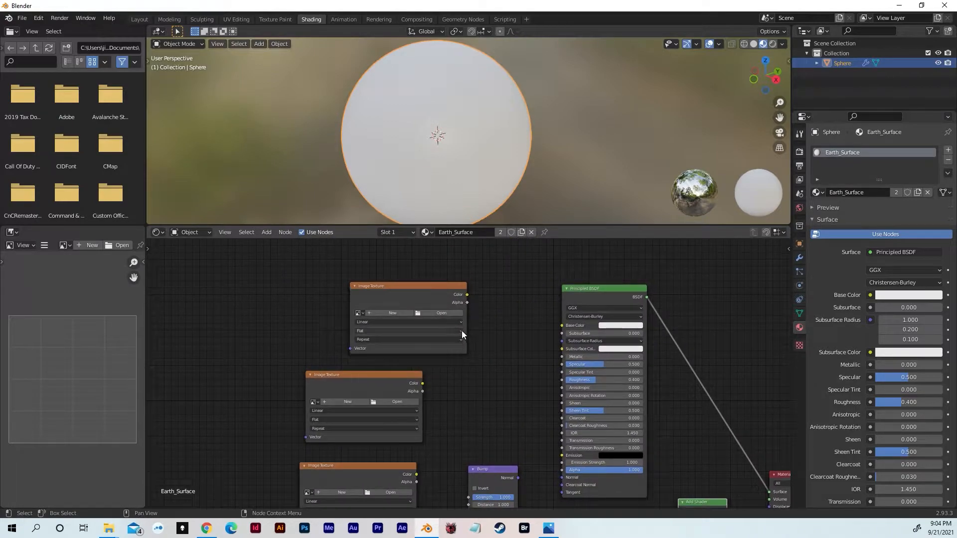
pyautogui.click(437, 313)
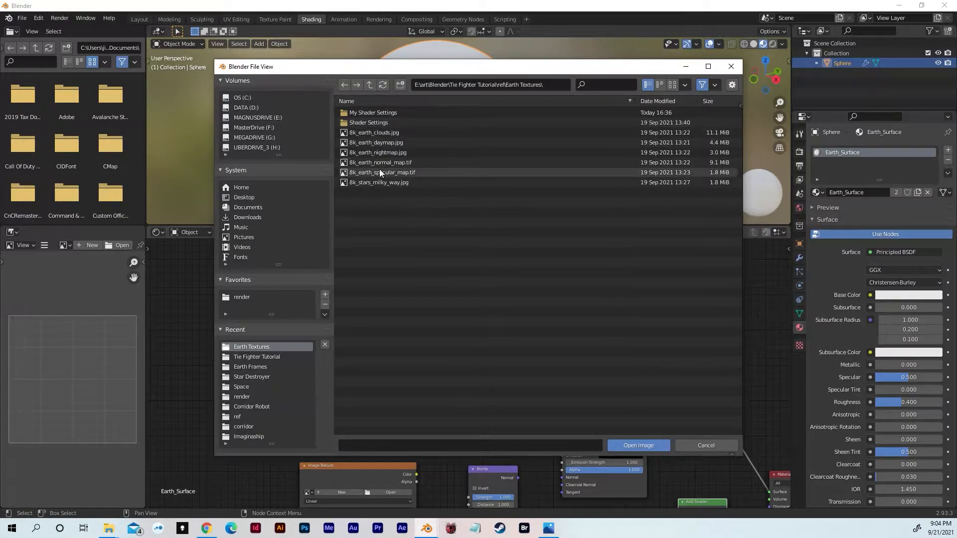
pyautogui.click(387, 142)
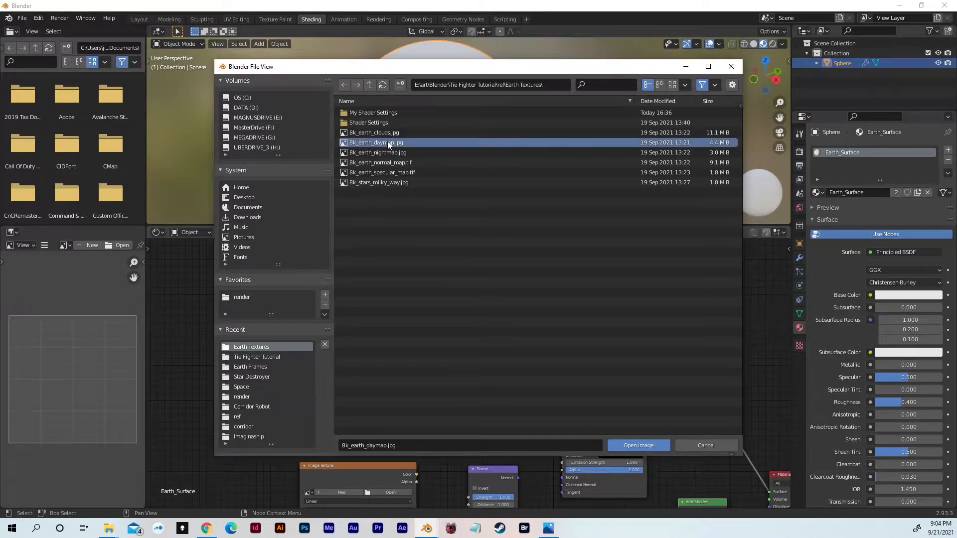
pyautogui.click(634, 448)
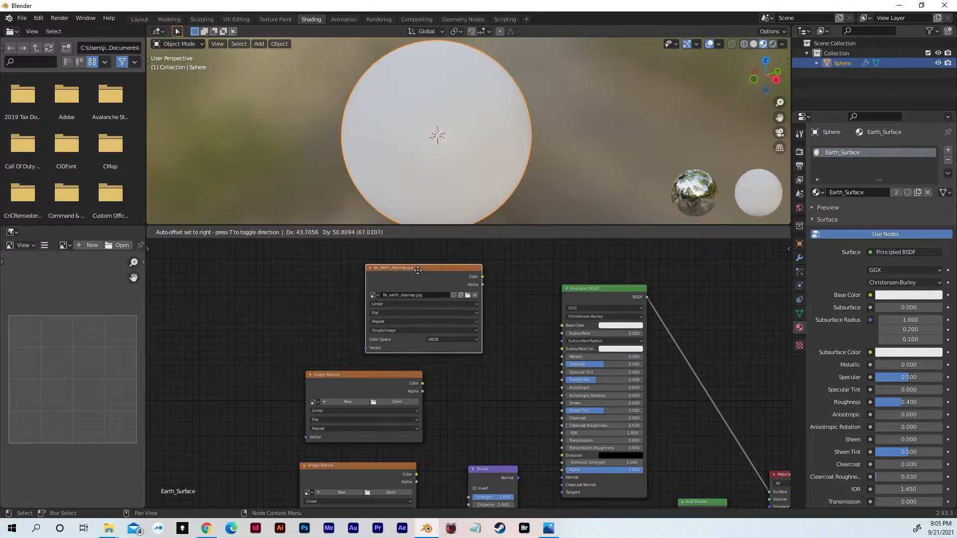
pyautogui.click(419, 273)
# - Load 8k_earth_specular_map.tif from the Earth Textures folder into the second Image Texture node
pyautogui.click(377, 374)
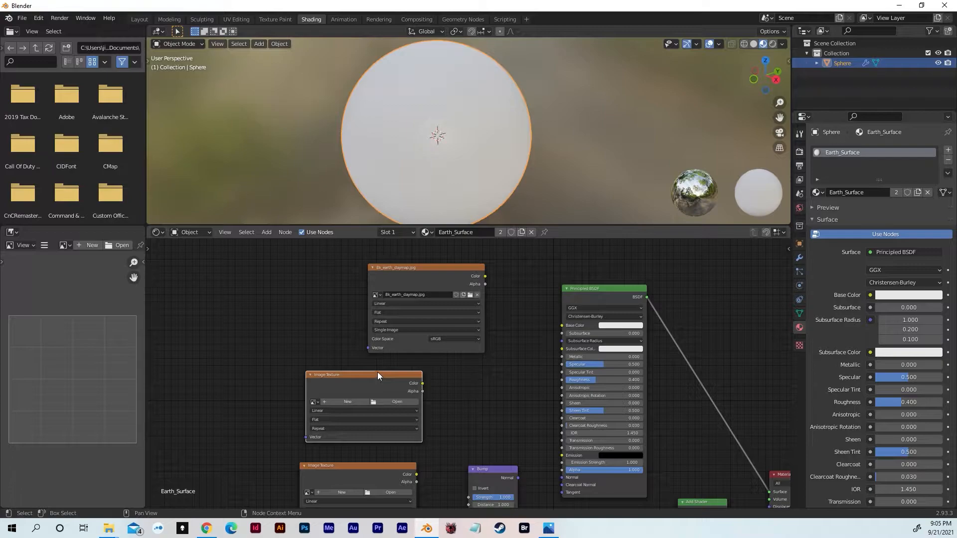
pyautogui.click(397, 402)
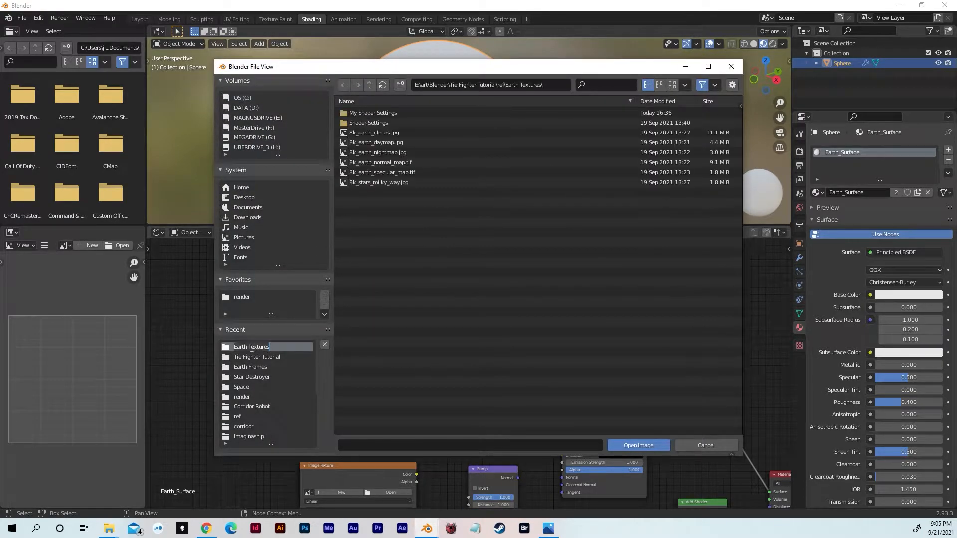
pyautogui.click(393, 173)
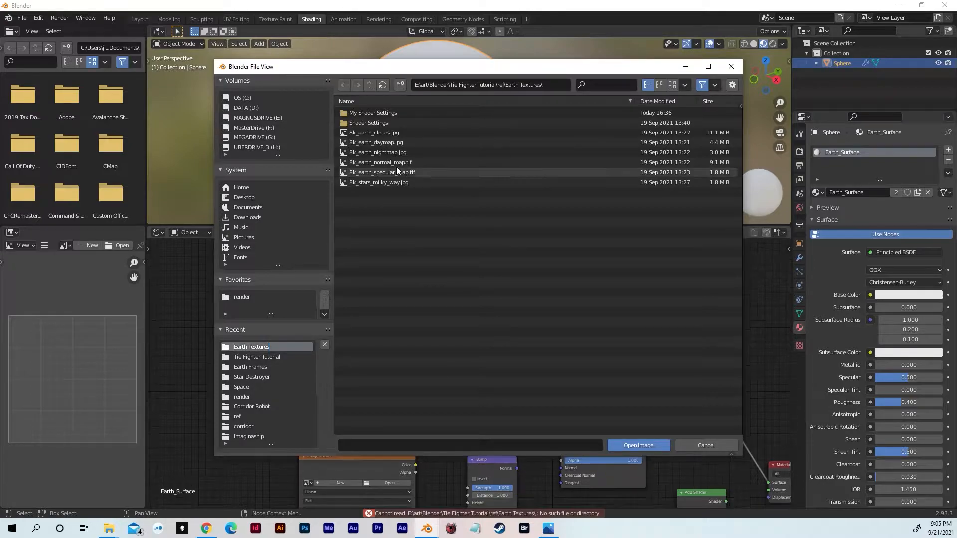
pyautogui.click(632, 445)
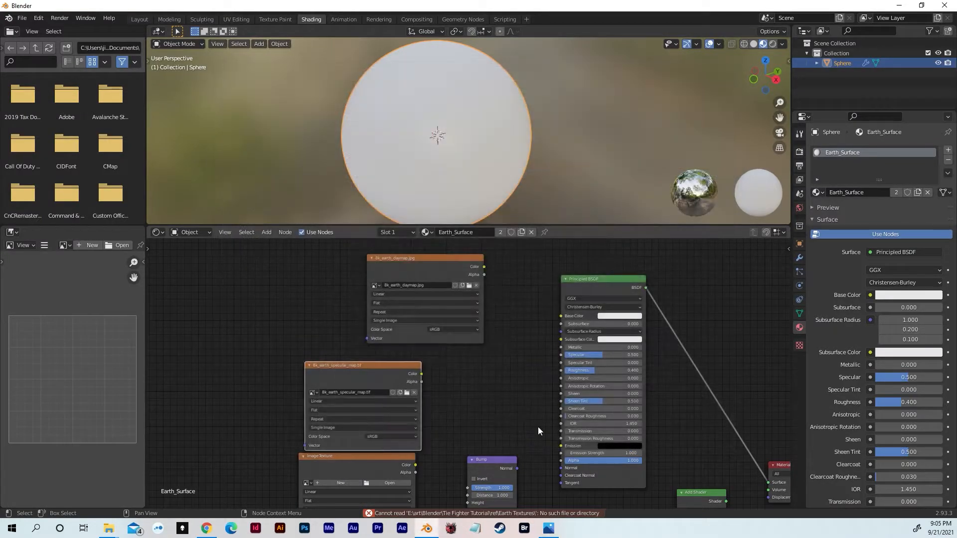
# - Load 8k_earth_normal_map.tif from the Earth Textures folder into the third Image Texture node
pyautogui.moveTo(409, 425); pyautogui.dragTo(405, 327, button='middle')
pyautogui.click(380, 360)
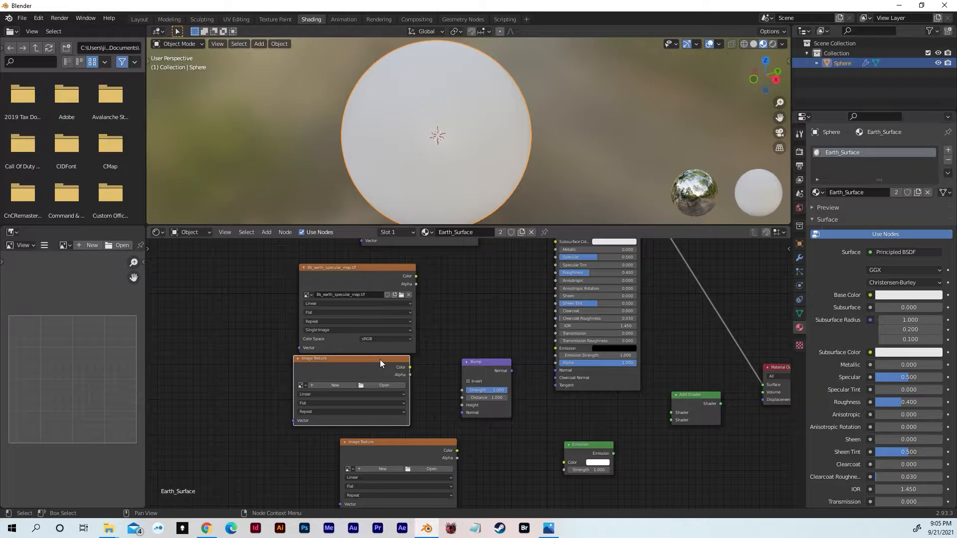
pyautogui.click(385, 387)
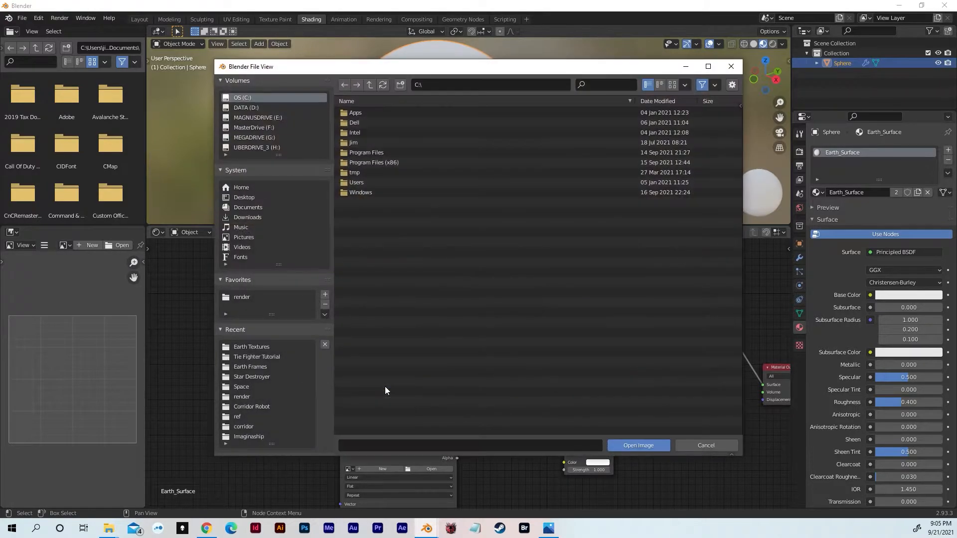
pyautogui.click(269, 356)
pyautogui.click(268, 347)
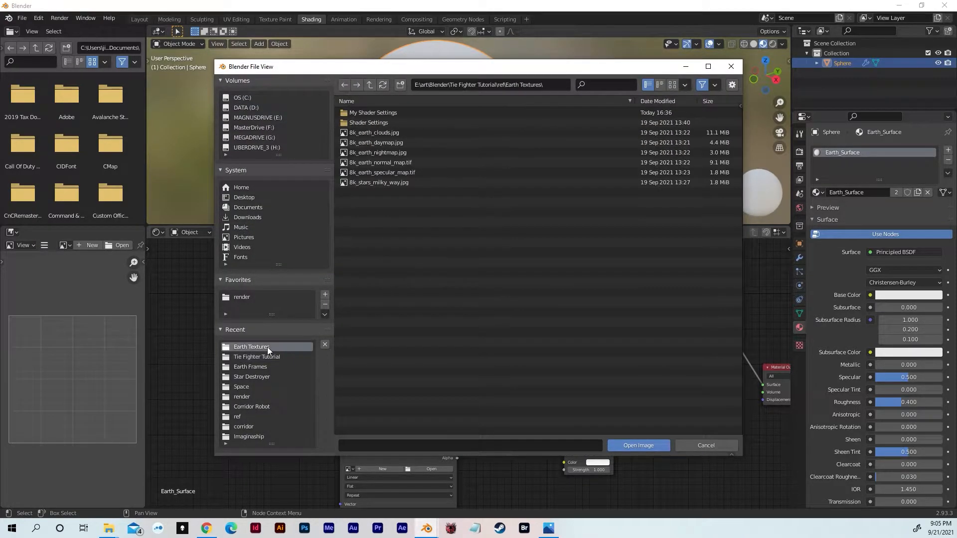
pyautogui.click(394, 163)
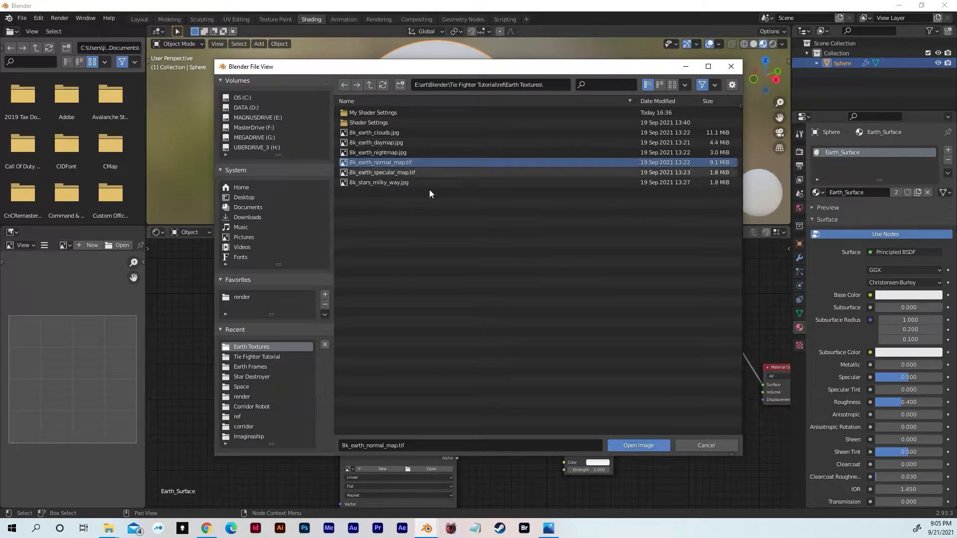
pyautogui.click(636, 445)
# - Move the lowest Image Texture node clear of the normal map node and load 8k_earth_nightmap.jpg into it
pyautogui.moveTo(459, 363); pyautogui.dragTo(445, 268, button='middle')
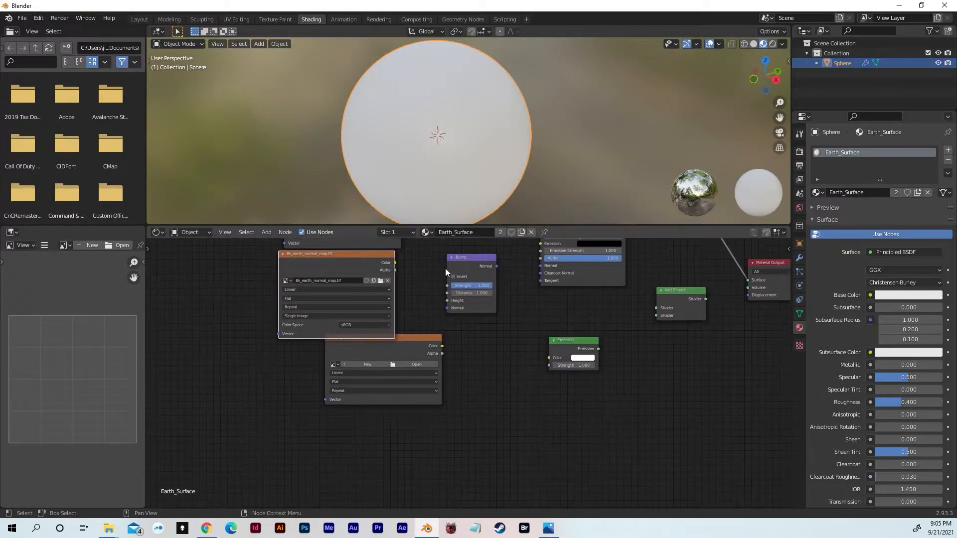
pyautogui.click(418, 341)
pyautogui.moveTo(418, 341); pyautogui.dragTo(455, 369)
pyautogui.click(453, 387)
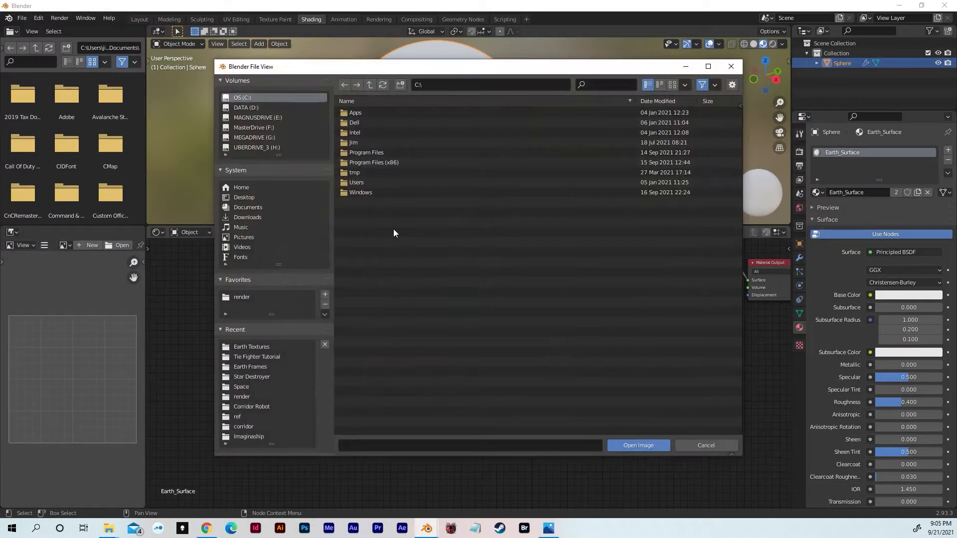
pyautogui.click(271, 347)
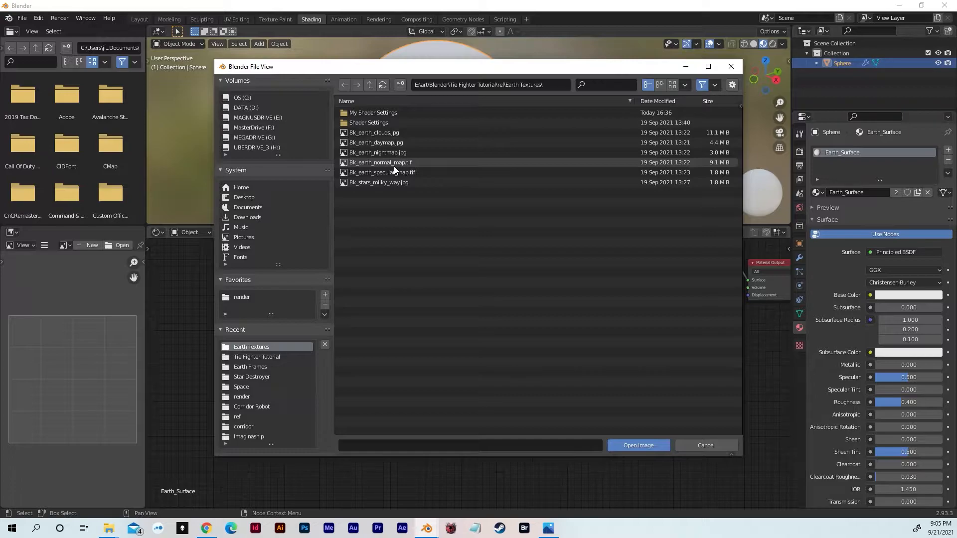
pyautogui.click(394, 152)
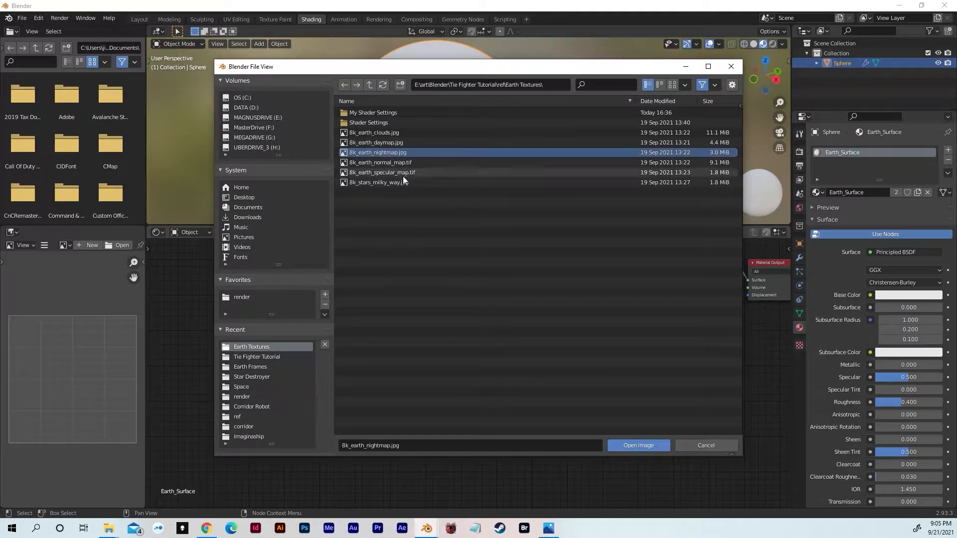
pyautogui.click(630, 443)
# - Connect the Color output of the 8k_earth_daymap.jpg node to the Principled BSDF's Base Color
pyautogui.moveTo(423, 327); pyautogui.dragTo(422, 495, button='middle')
pyautogui.moveTo(453, 383); pyautogui.dragTo(440, 438, button='middle')
pyautogui.moveTo(453, 361); pyautogui.dragTo(371, 328, button='middle')
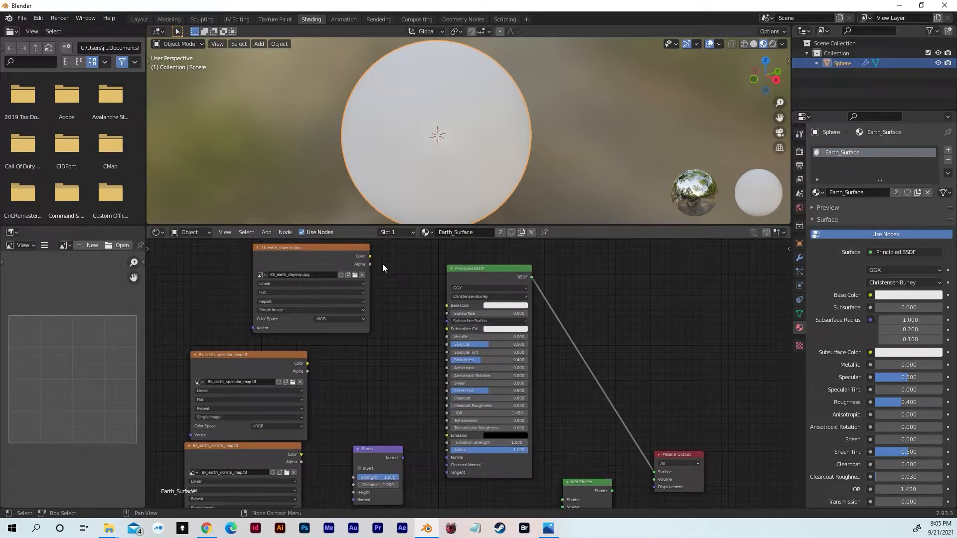
pyautogui.scroll(1, 382, 264)
pyautogui.moveTo(382, 264); pyautogui.dragTo(411, 337, button='middle')
pyautogui.scroll(1, 411, 337)
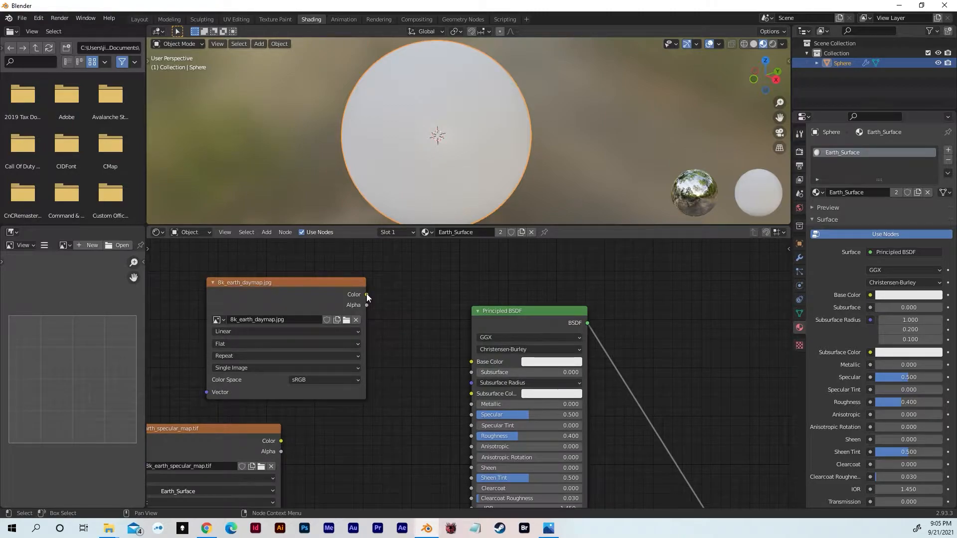
pyautogui.moveTo(367, 295); pyautogui.dragTo(470, 363)
pyautogui.moveTo(488, 405); pyautogui.dragTo(544, 350, button='middle')
pyautogui.moveTo(415, 405); pyautogui.dragTo(452, 373, button='middle')
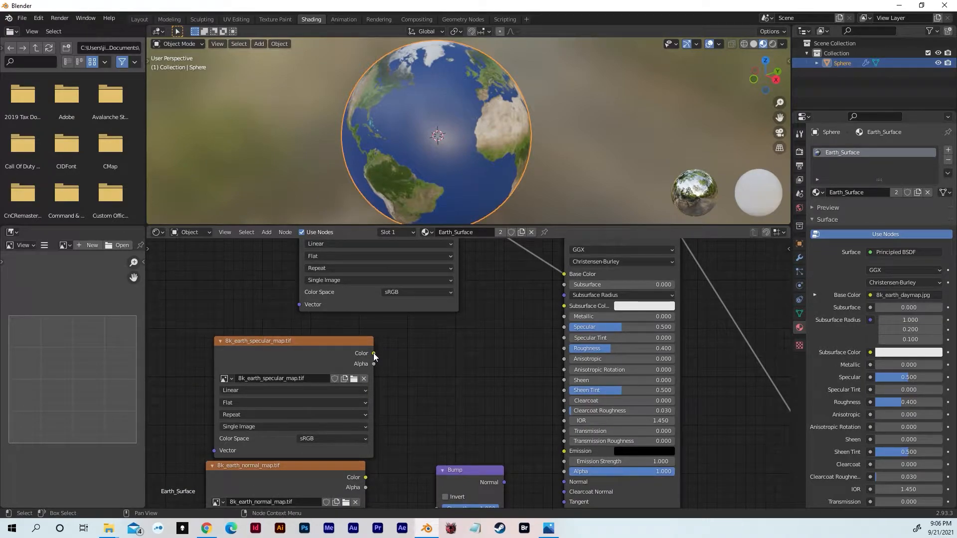
# - Connect the specular map's Color to Specular, and route the normal map's Color through the Bump node's Height into the Principled BSDF's Normal
pyautogui.moveTo(374, 355); pyautogui.dragTo(563, 327)
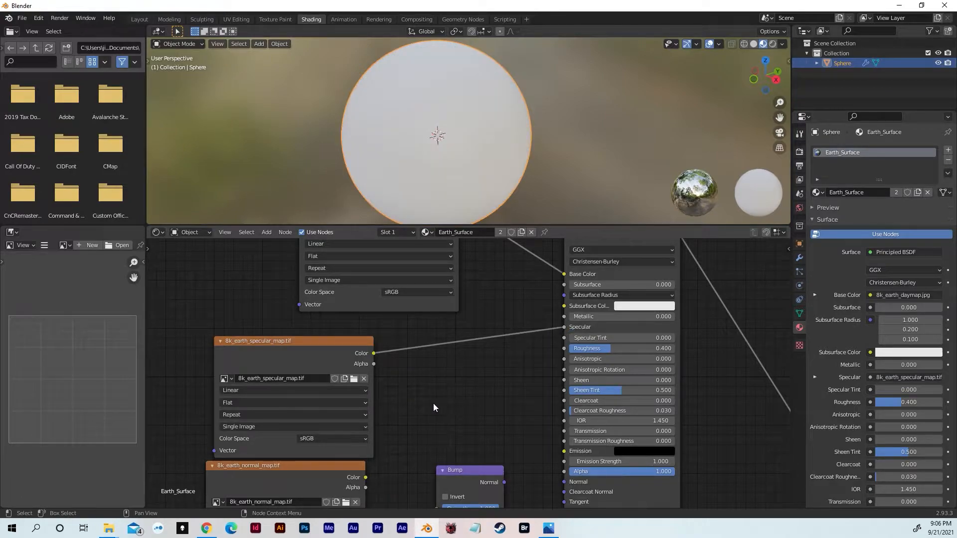
pyautogui.moveTo(429, 409); pyautogui.dragTo(403, 362, button='middle')
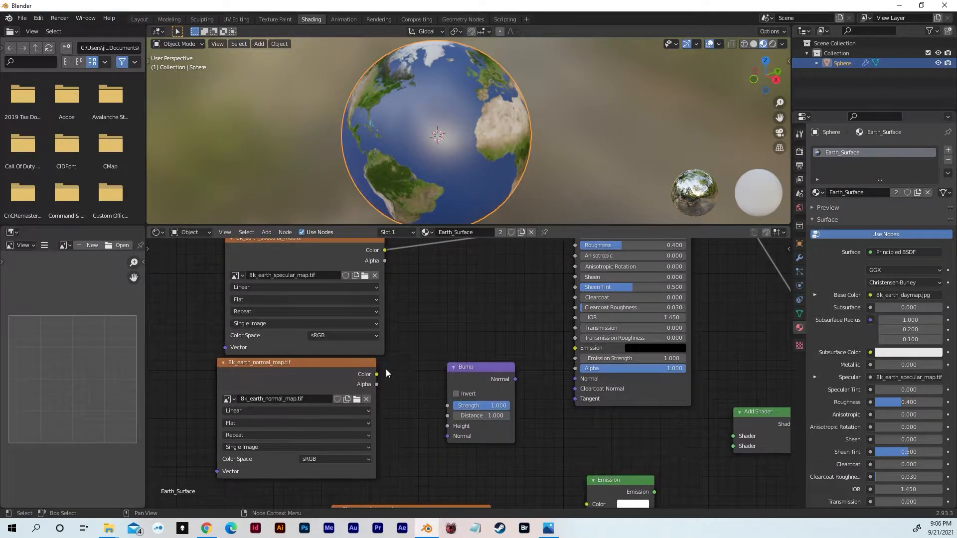
pyautogui.moveTo(377, 375); pyautogui.dragTo(399, 375)
pyautogui.moveTo(432, 409); pyautogui.dragTo(444, 424)
pyautogui.moveTo(512, 439); pyautogui.dragTo(454, 449, button='middle')
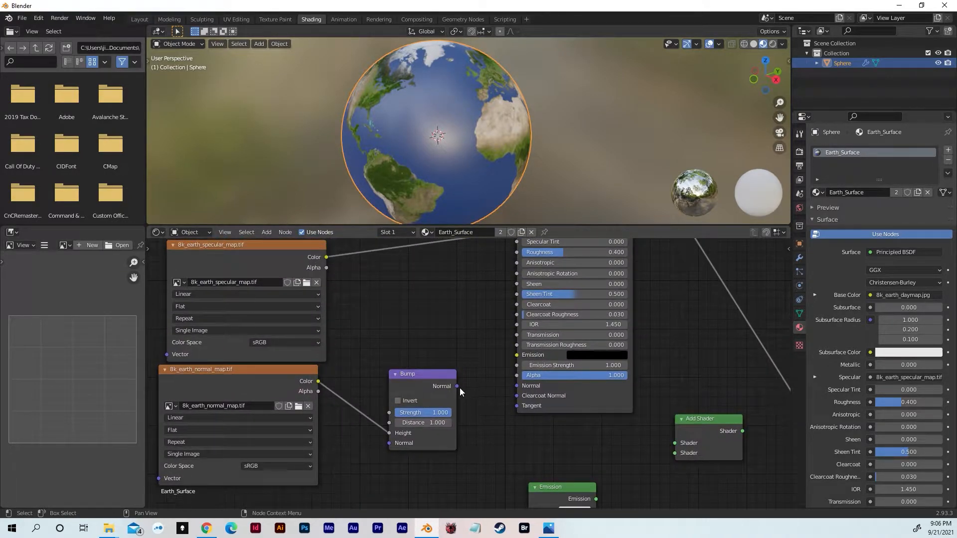
pyautogui.moveTo(456, 386); pyautogui.dragTo(517, 386)
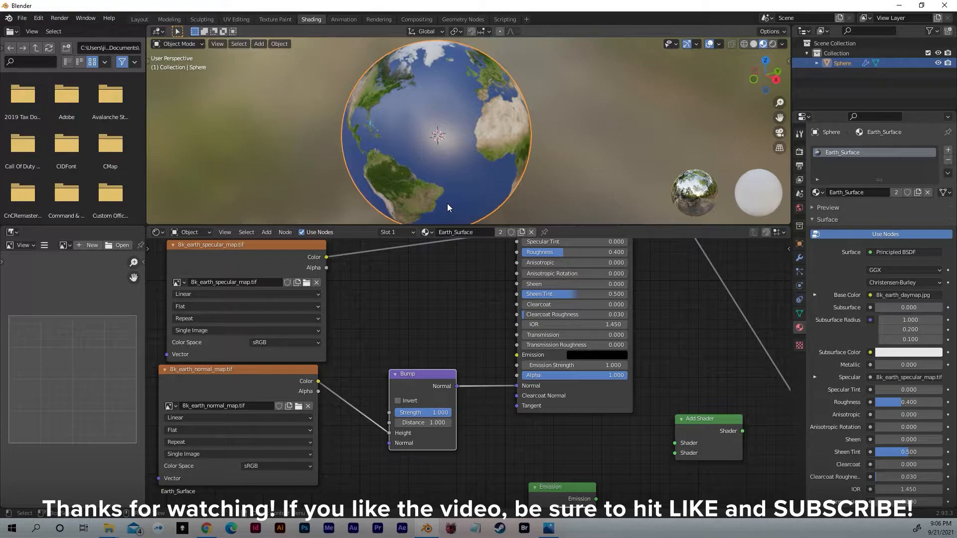
# - Connect the 8k_earth_nightmap.jpg Color output to the Emission node's Color and set the emission Strength to 0.05
pyautogui.moveTo(495, 360); pyautogui.dragTo(492, 239, button='middle')
pyautogui.moveTo(480, 333); pyautogui.dragTo(432, 353, button='middle')
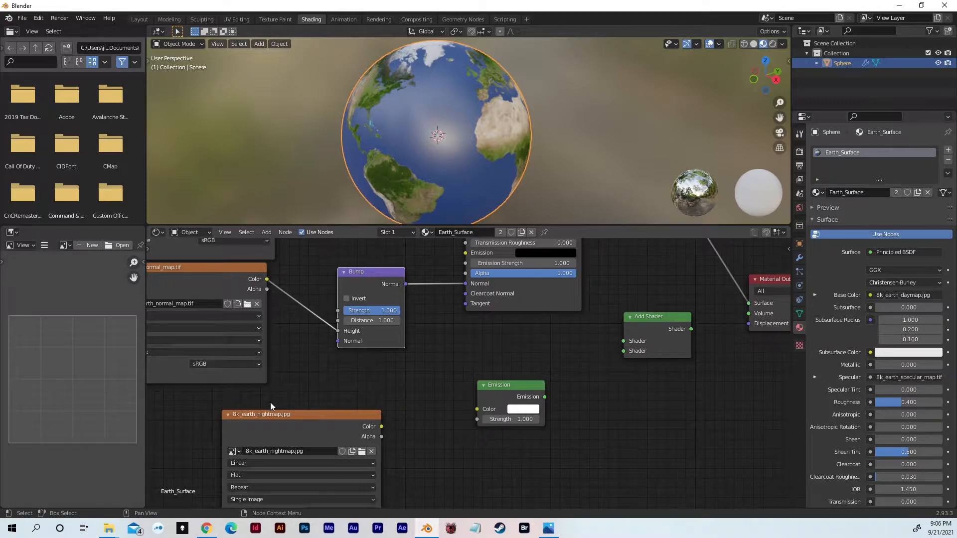
pyautogui.moveTo(382, 426); pyautogui.dragTo(477, 409)
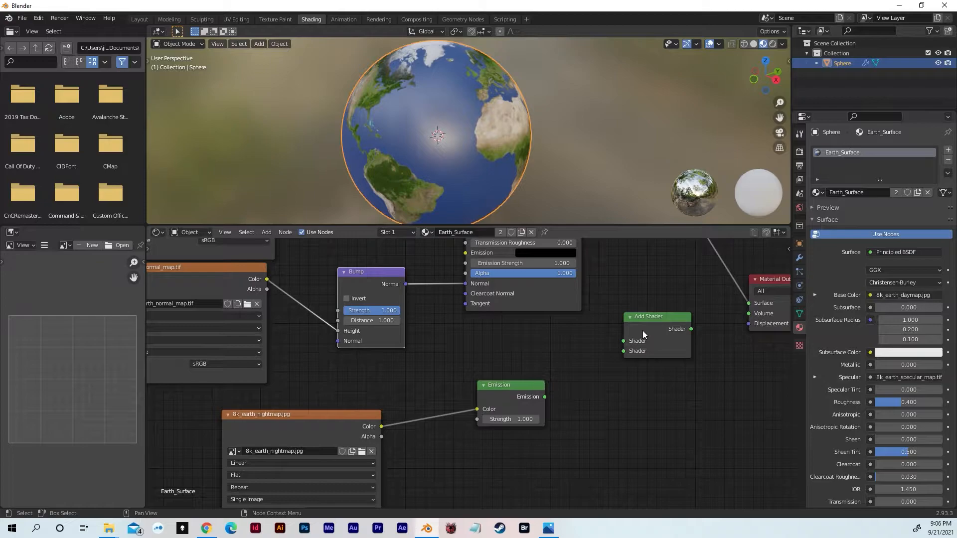
pyautogui.click(528, 419)
pyautogui.write('.05')
pyautogui.press('Return')
# - Insert the Add Shader node between the Principled BSDF and Material Output, and connect Emission to its second Shader input
pyautogui.moveTo(545, 397); pyautogui.dragTo(618, 368)
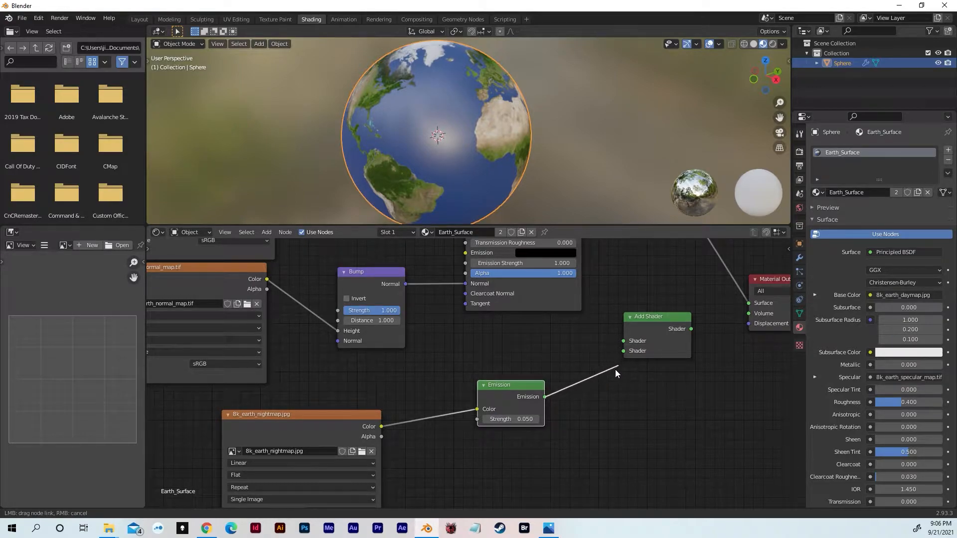
pyautogui.moveTo(558, 399); pyautogui.dragTo(640, 392)
pyautogui.moveTo(640, 393); pyautogui.dragTo(549, 497, button='middle')
pyautogui.moveTo(536, 416); pyautogui.dragTo(529, 435)
pyautogui.moveTo(564, 366); pyautogui.dragTo(547, 501, button='middle')
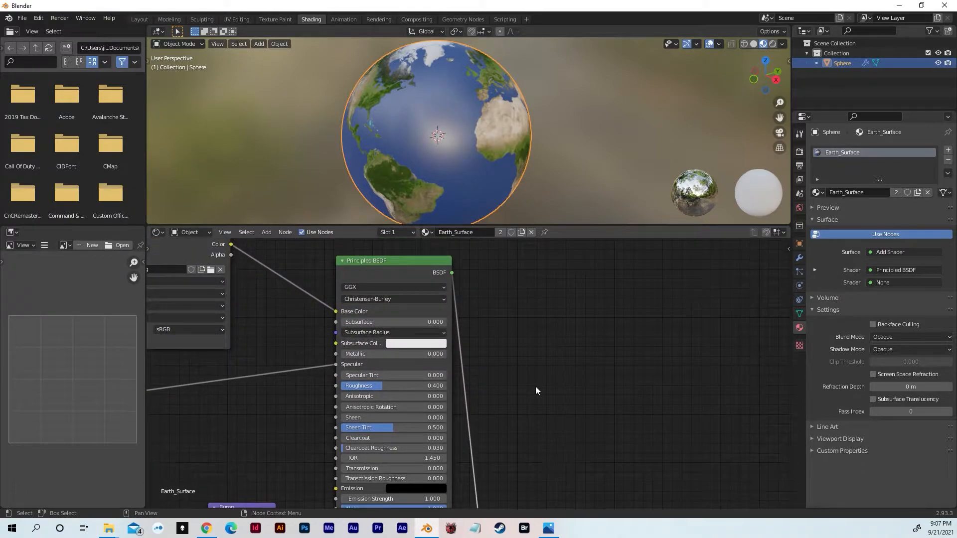
pyautogui.moveTo(513, 289); pyautogui.dragTo(423, 86, button='middle')
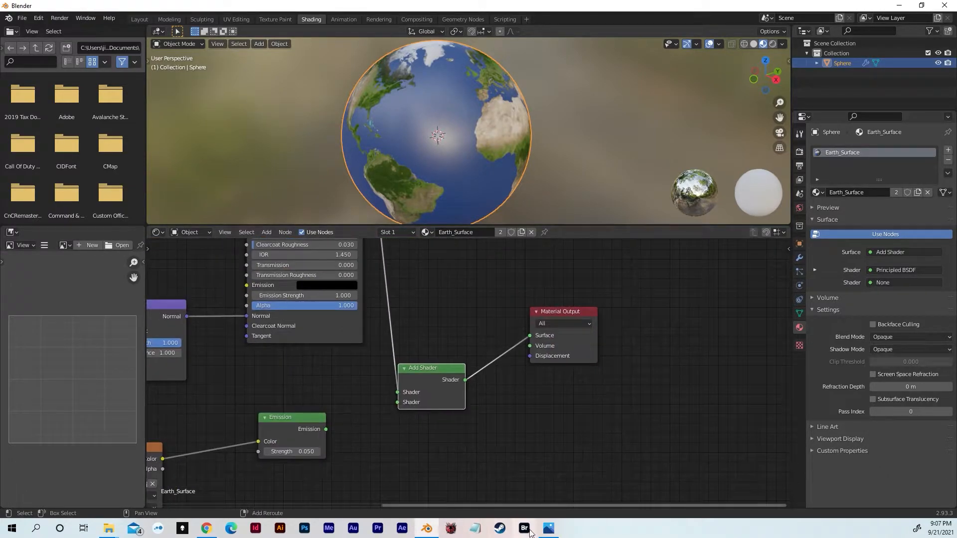
pyautogui.moveTo(432, 385); pyautogui.dragTo(490, 356, button='middle')
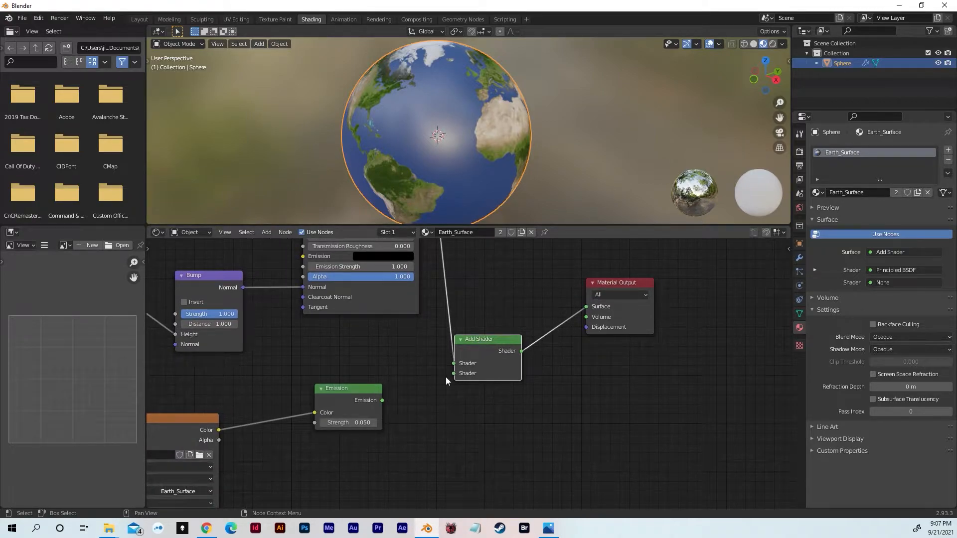
pyautogui.moveTo(381, 401); pyautogui.dragTo(451, 372)
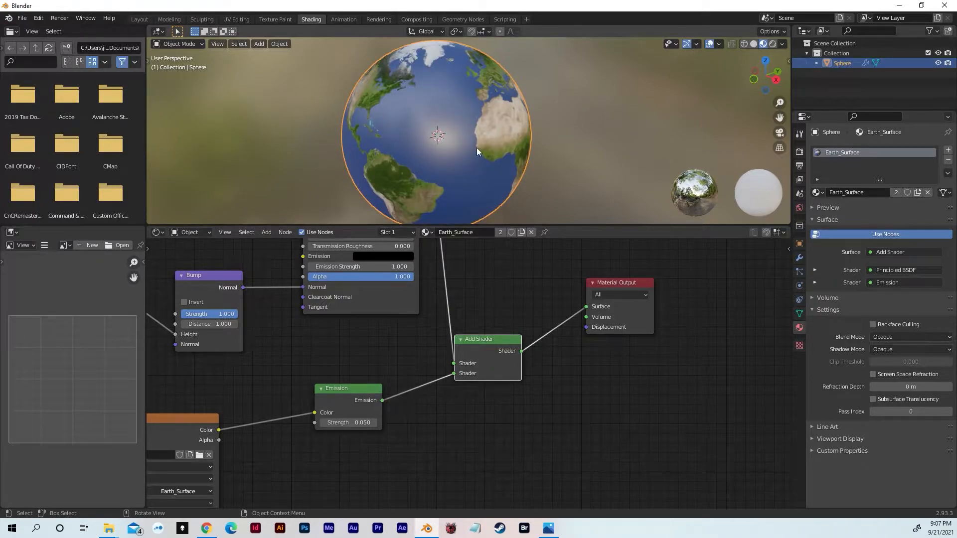
# - Examine the textured globe's land relief and oceans close up and from several angles in an enlarged 3D viewport
pyautogui.moveTo(476, 148); pyautogui.dragTo(518, 122, button='middle')
pyautogui.moveTo(526, 223); pyautogui.dragTo(524, 314)
pyautogui.scroll(8, 414, 168)
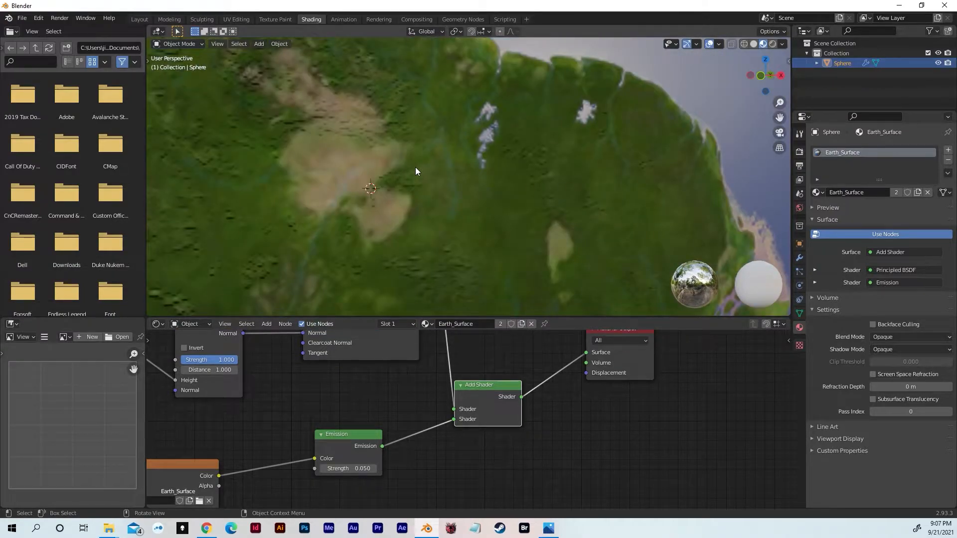
pyautogui.scroll(-2, 416, 171)
pyautogui.moveTo(416, 171); pyautogui.dragTo(453, 201, button='middle')
pyautogui.scroll(-5, 453, 168)
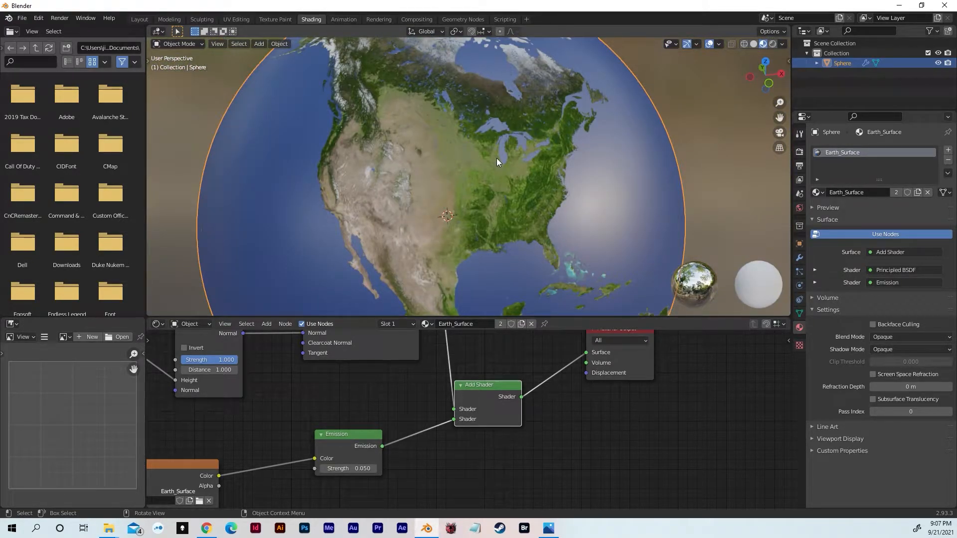
pyautogui.scroll(-1, 496, 157)
pyautogui.moveTo(496, 156)
pyautogui.mouseDown(button='middle')
pyautogui.moveTo(502, 139)
pyautogui.moveTo(494, 151)
pyautogui.mouseUp(button='middle')
pyautogui.scroll(-1, 495, 157)
pyautogui.scroll(-2, 498, 172)
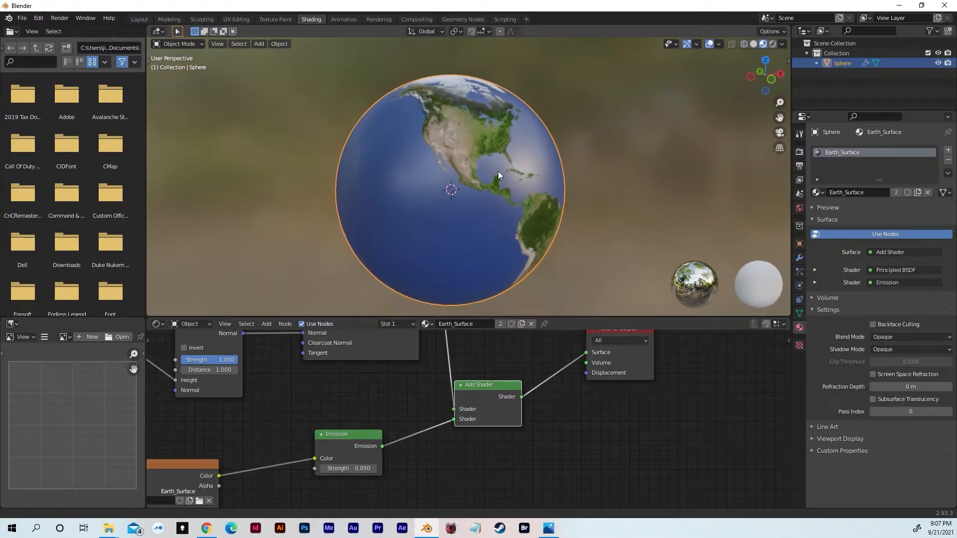
pyautogui.keyDown('shift'); pyautogui.moveTo(645, 116); pyautogui.dragTo(649, 93, button='middle'); pyautogui.keyUp('shift')
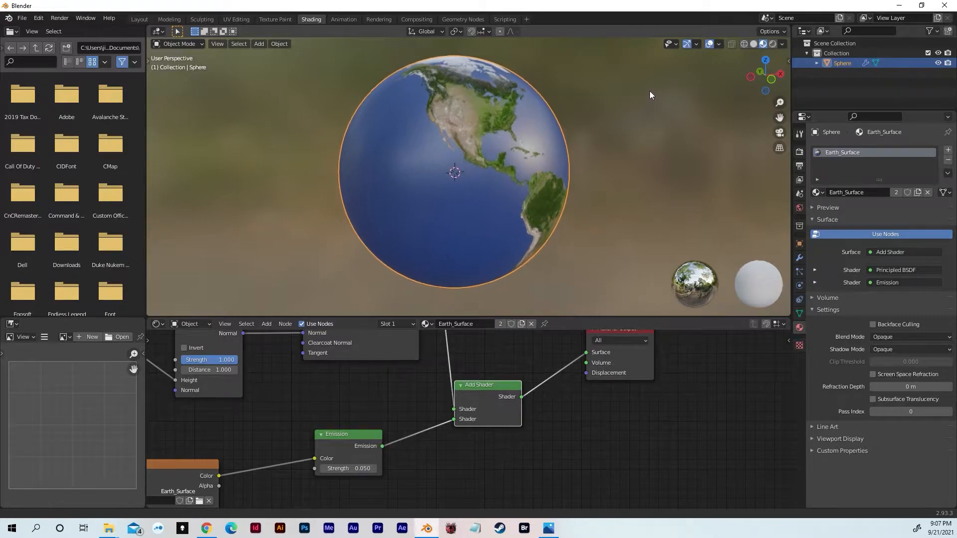
# - Enlarge the 3D viewport further, switch it to rendered shading and deselect the sphere
pyautogui.moveTo(564, 319); pyautogui.dragTo(568, 380)
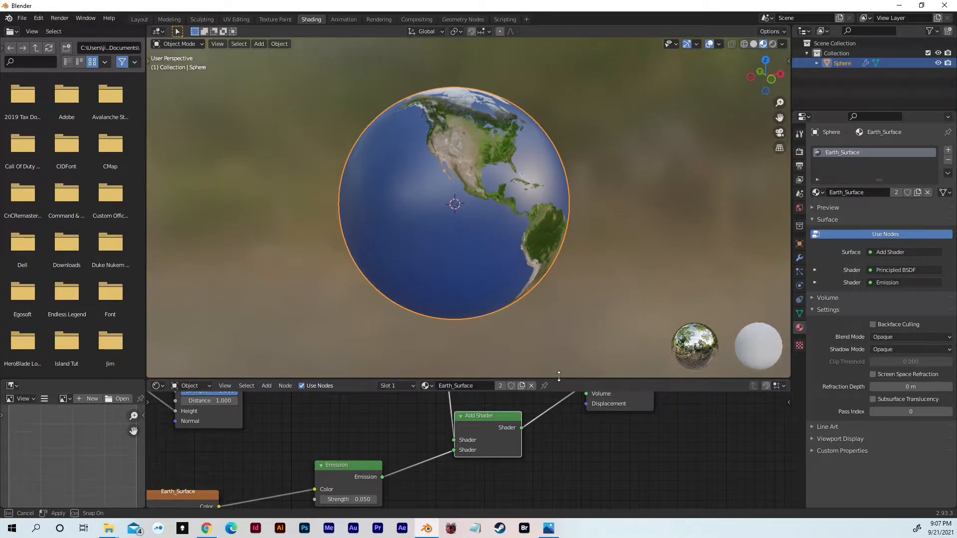
pyautogui.click(773, 45)
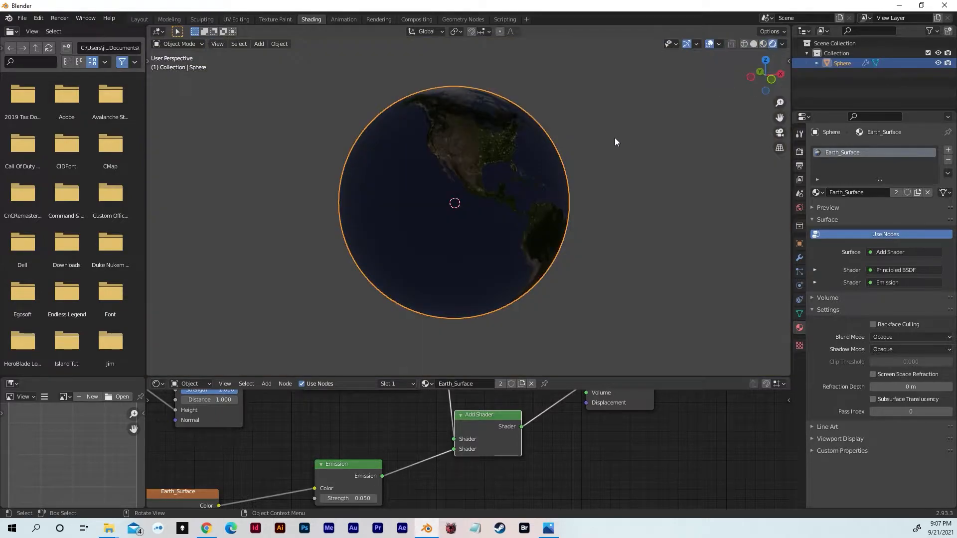
pyautogui.click(611, 149)
pyautogui.moveTo(620, 133)
pyautogui.mouseDown(button='middle')
pyautogui.moveTo(618, 154)
pyautogui.moveTo(607, 158)
pyautogui.moveTo(616, 147)
pyautogui.mouseUp(button='middle')
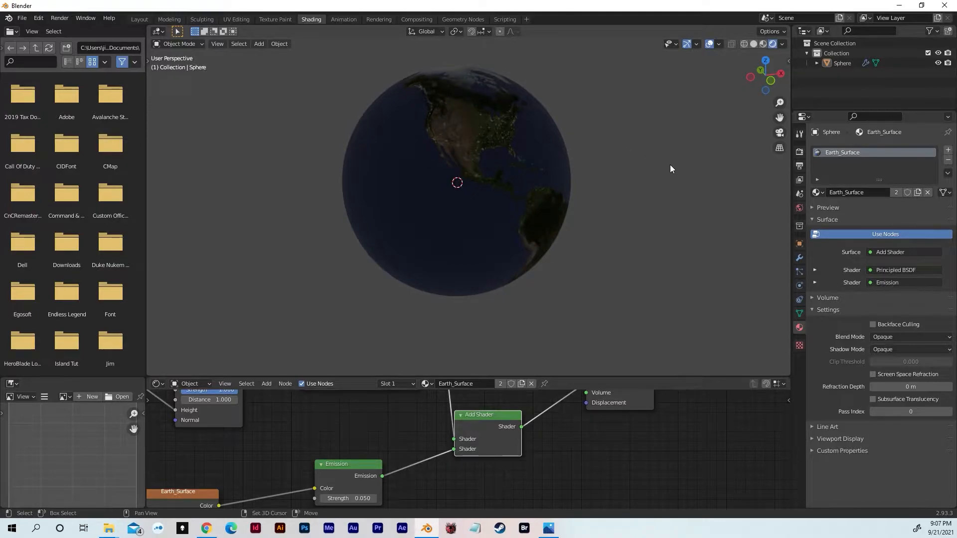
# - Add a Sun light and move it along the global X axis until it is clear of the globe
pyautogui.hotkey('shift', 'a')
pyautogui.moveTo(624, 289)
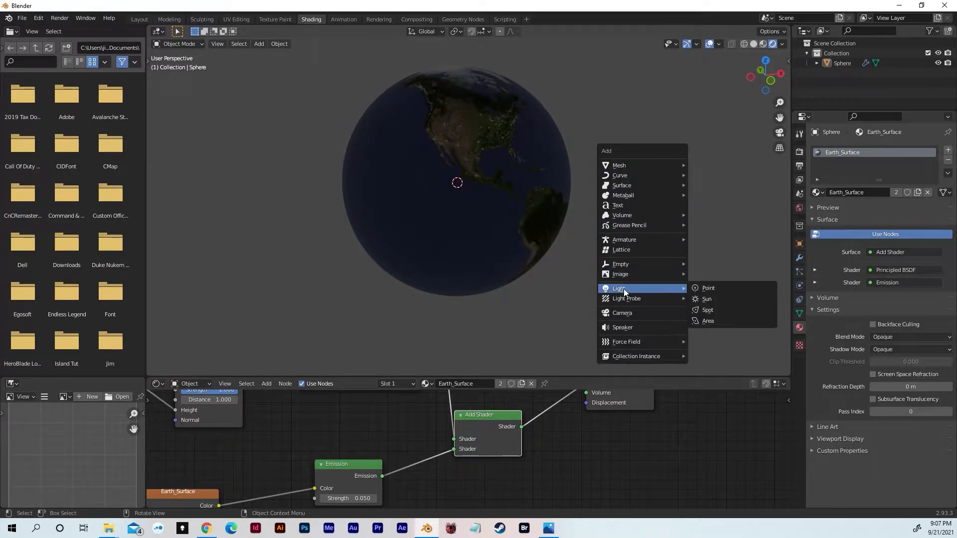
pyautogui.click(719, 298)
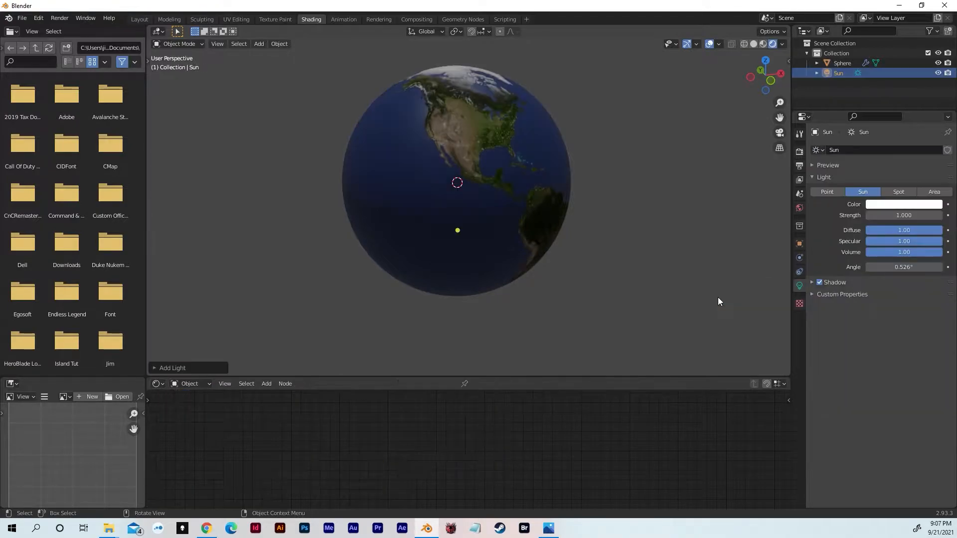
pyautogui.moveTo(675, 202); pyautogui.dragTo(675, 247, button='middle')
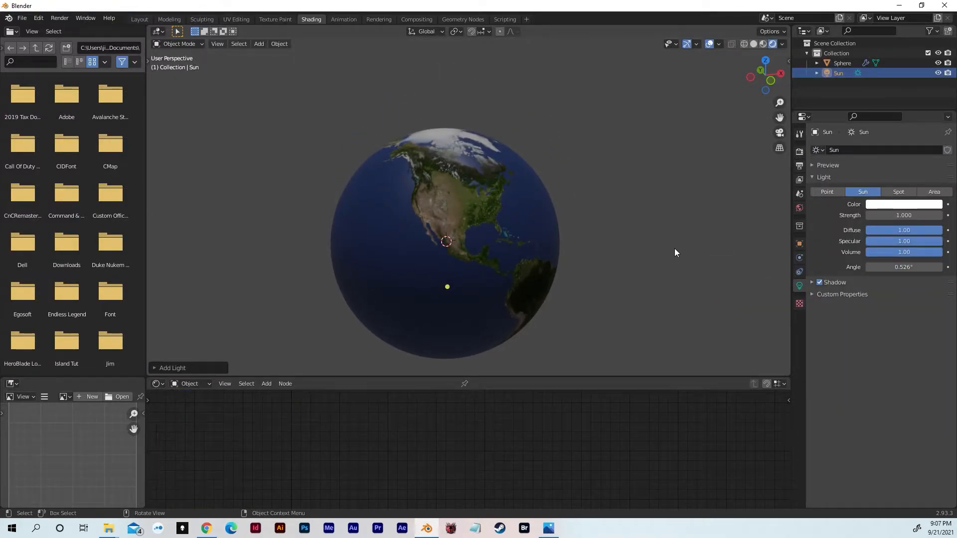
pyautogui.press('g')
pyautogui.press('x')
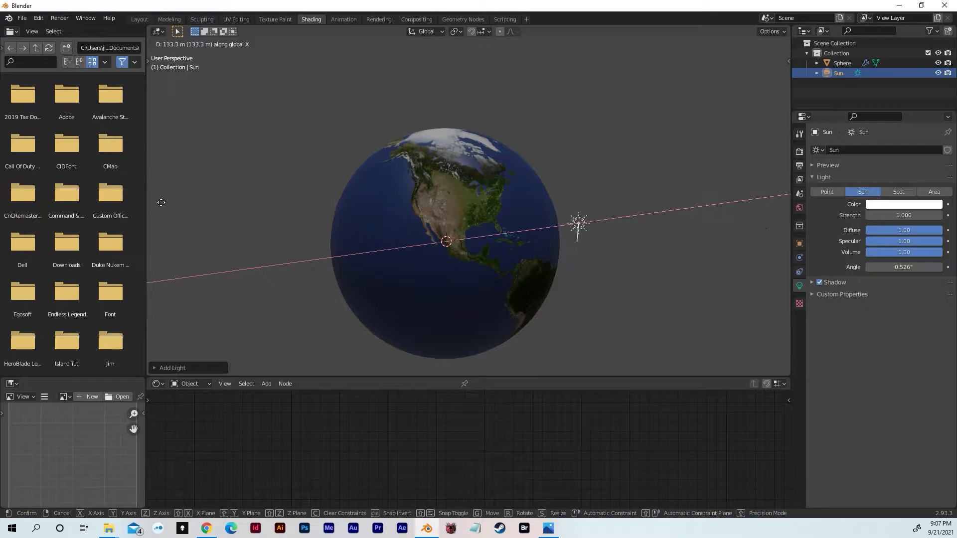
pyautogui.click(221, 189)
# - Set the Sun light's Strength to 5
pyautogui.moveTo(539, 119); pyautogui.dragTo(648, 179, button='middle')
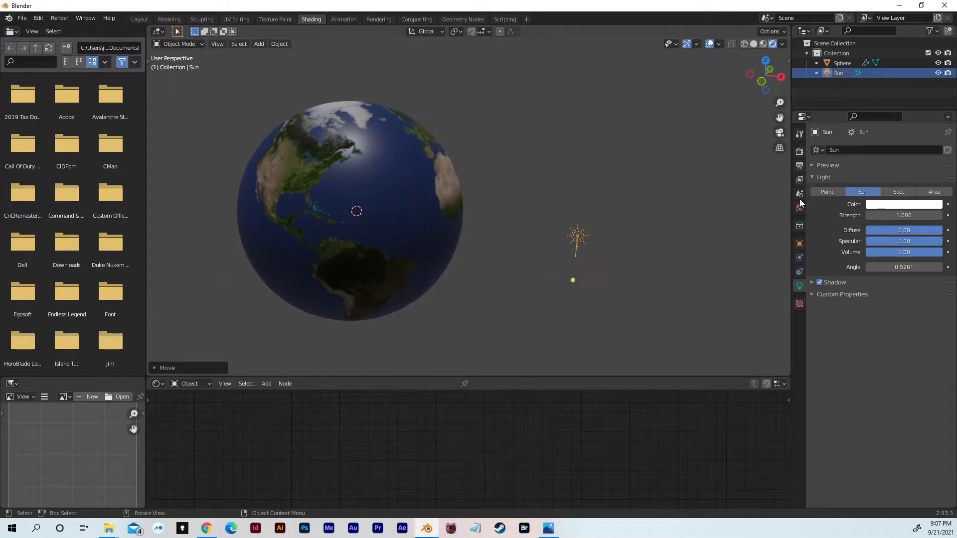
pyautogui.click(905, 215)
pyautogui.write('1.0')
pyautogui.press('Return')
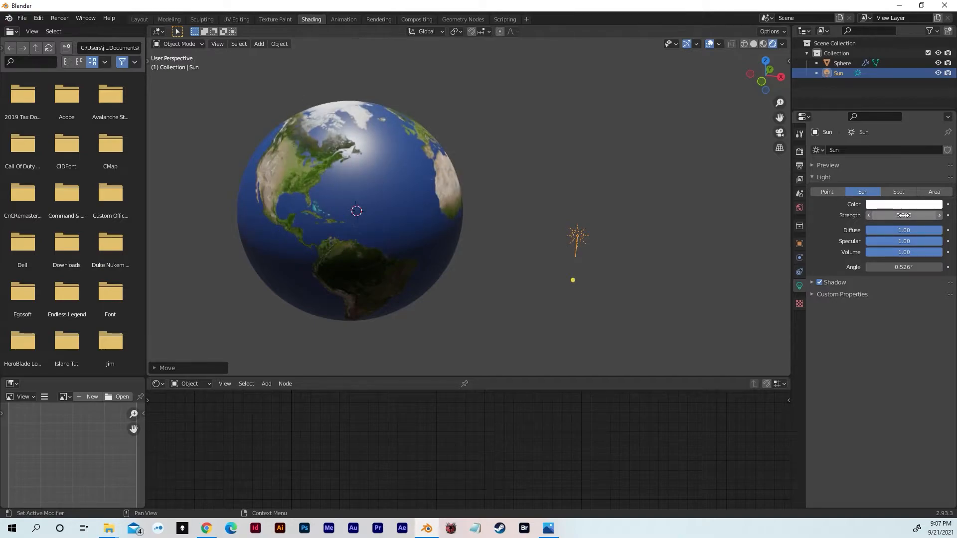
# - Rotate the Sun light about the global Y axis to aim it at the side of the globe
pyautogui.keyDown('shift'); pyautogui.moveTo(638, 186); pyautogui.dragTo(667, 205, button='middle'); pyautogui.keyUp('shift')
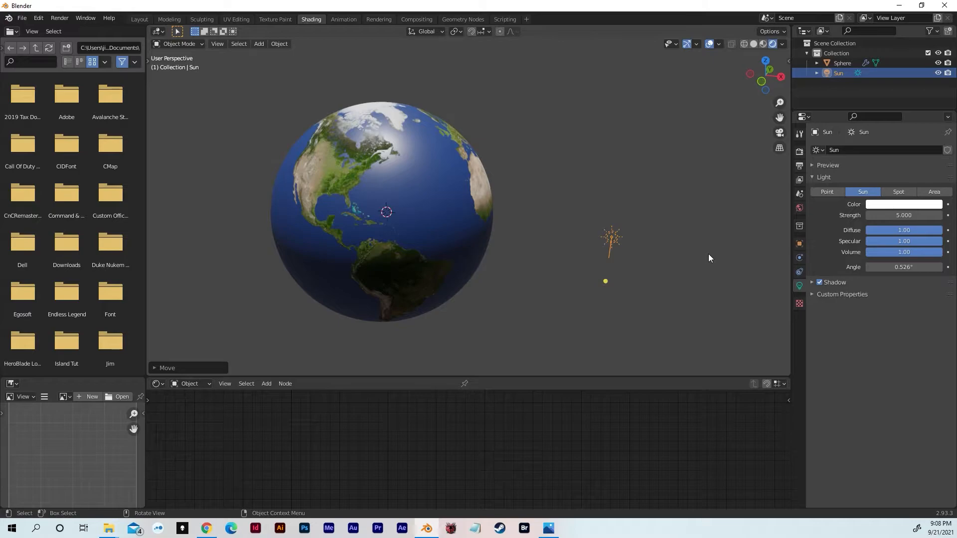
pyautogui.press('r')
pyautogui.press('y')
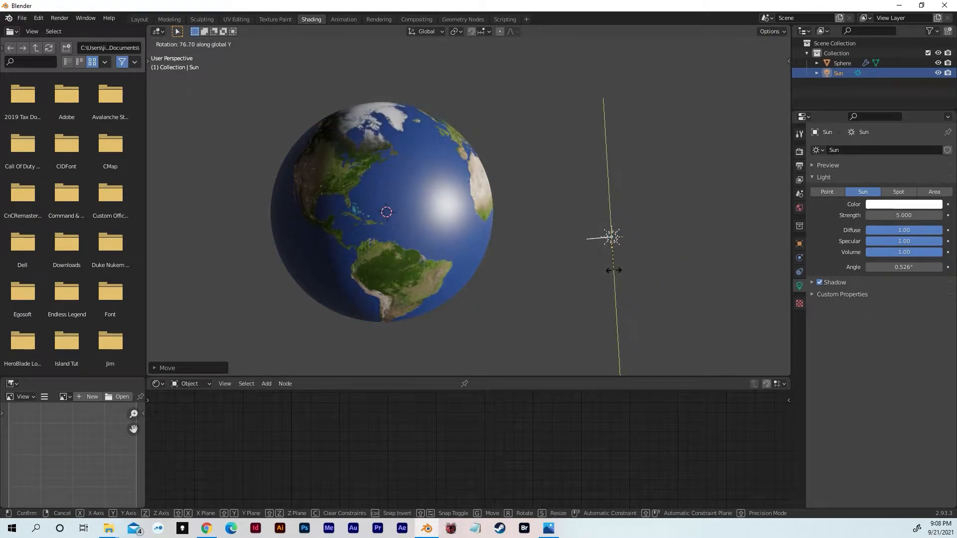
pyautogui.click(631, 293)
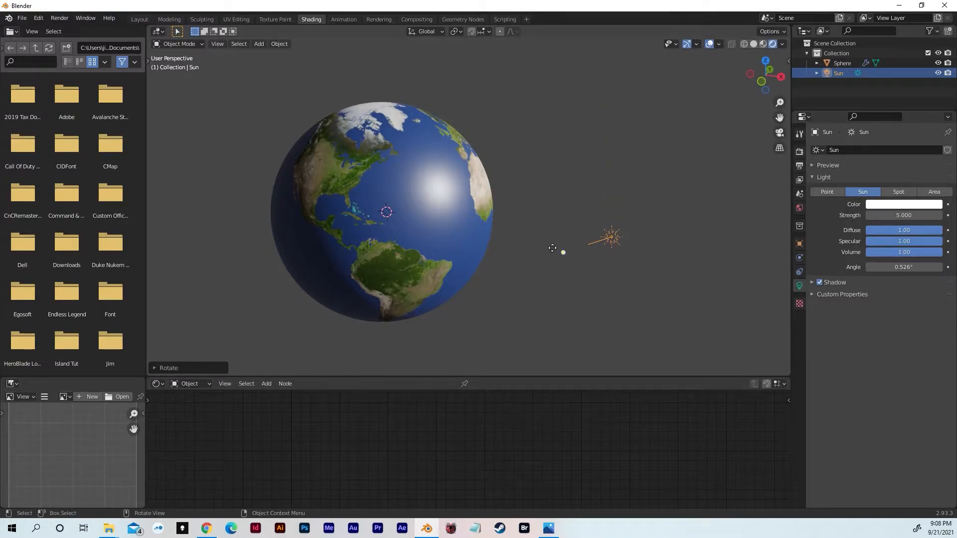
pyautogui.moveTo(522, 230); pyautogui.dragTo(488, 210, button='middle')
pyautogui.click(585, 289)
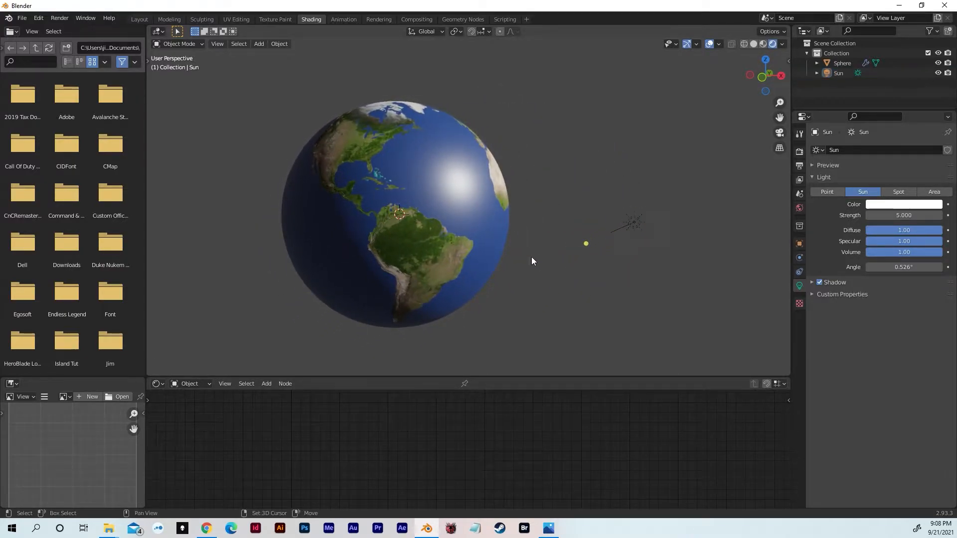
pyautogui.moveTo(542, 267); pyautogui.dragTo(519, 246, button='middle')
pyautogui.moveTo(527, 194); pyautogui.dragTo(517, 198, button='middle')
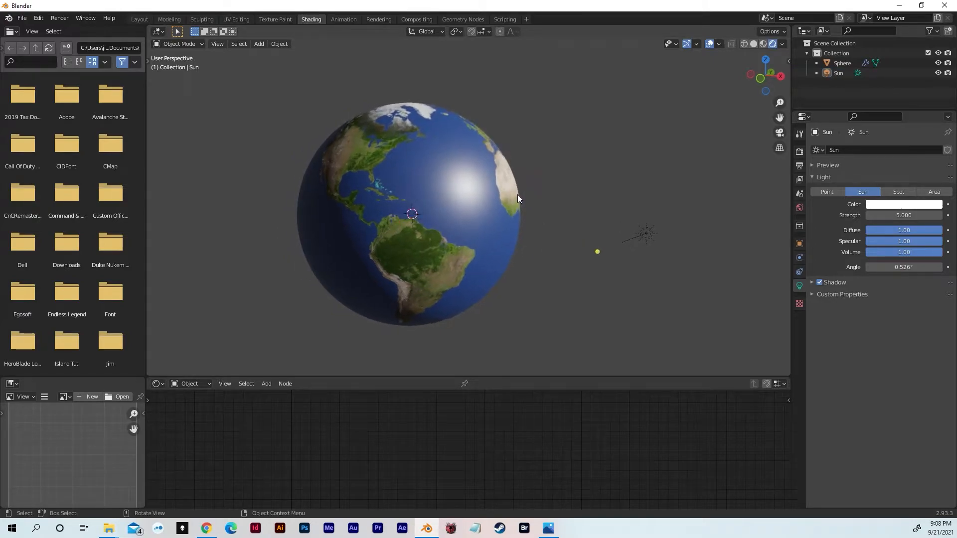
pyautogui.click(646, 234)
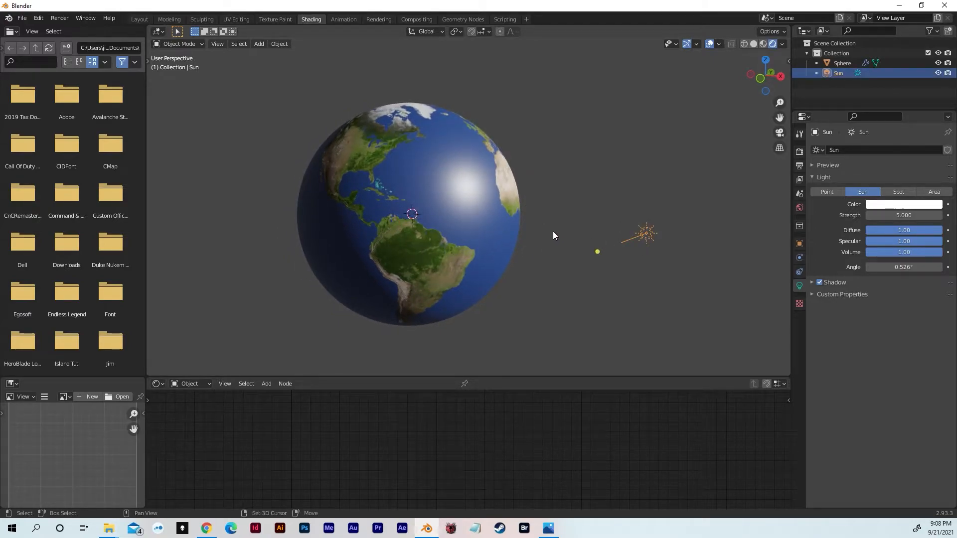
pyautogui.keyDown('shift'); pyautogui.moveTo(553, 232); pyautogui.dragTo(582, 217, button='middle'); pyautogui.keyUp('shift')
# - Select the Earth sphere, enlarge the node editor and set the Principled BSDF's Specular Tint to 0.818
pyautogui.click(453, 179)
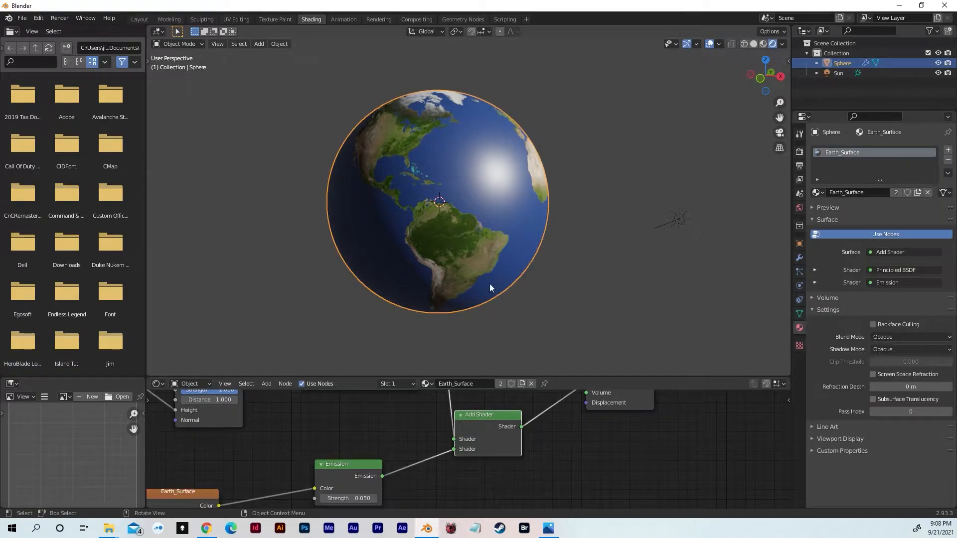
pyautogui.moveTo(568, 380); pyautogui.dragTo(440, 217)
pyautogui.moveTo(441, 244); pyautogui.dragTo(488, 366, button='middle')
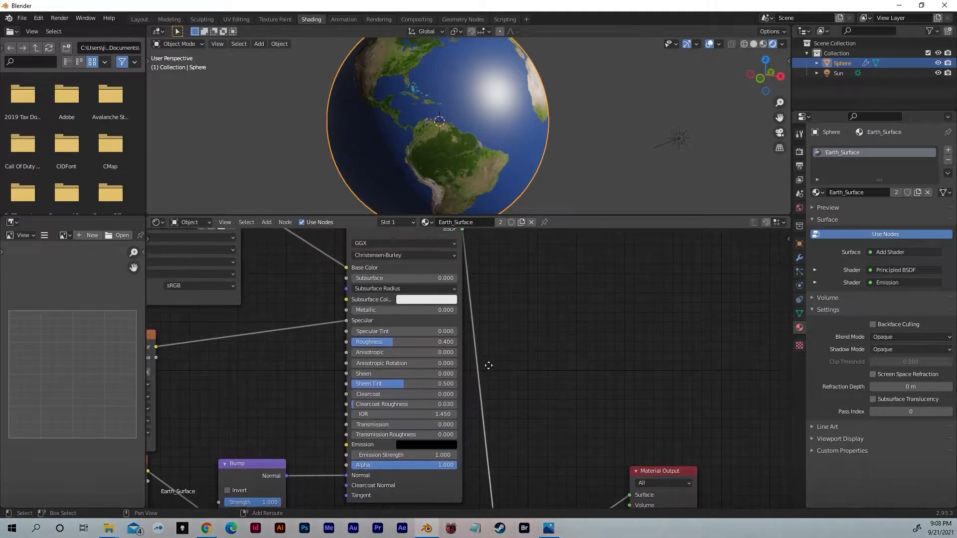
pyautogui.click(386, 331)
pyautogui.press('BackSpace')
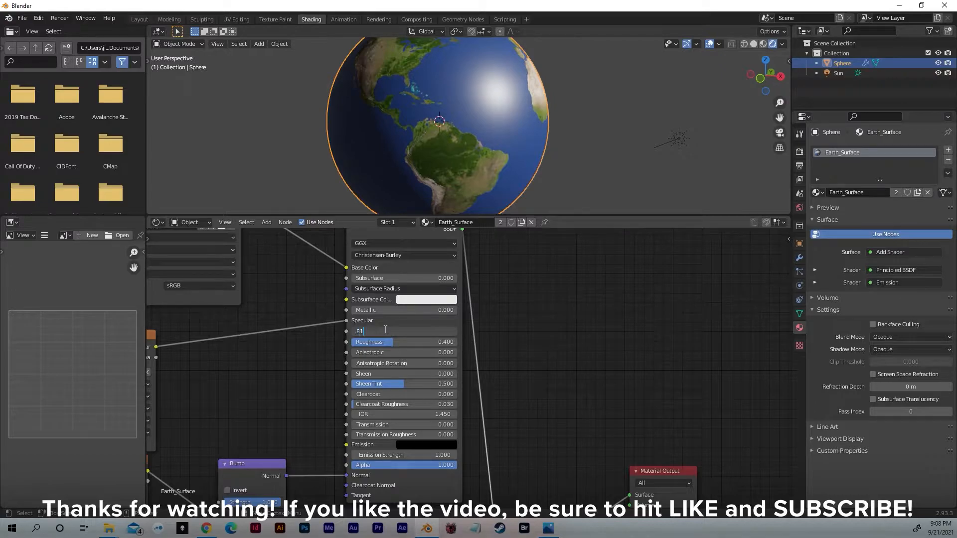
pyautogui.write('.818')
pyautogui.press('Return')
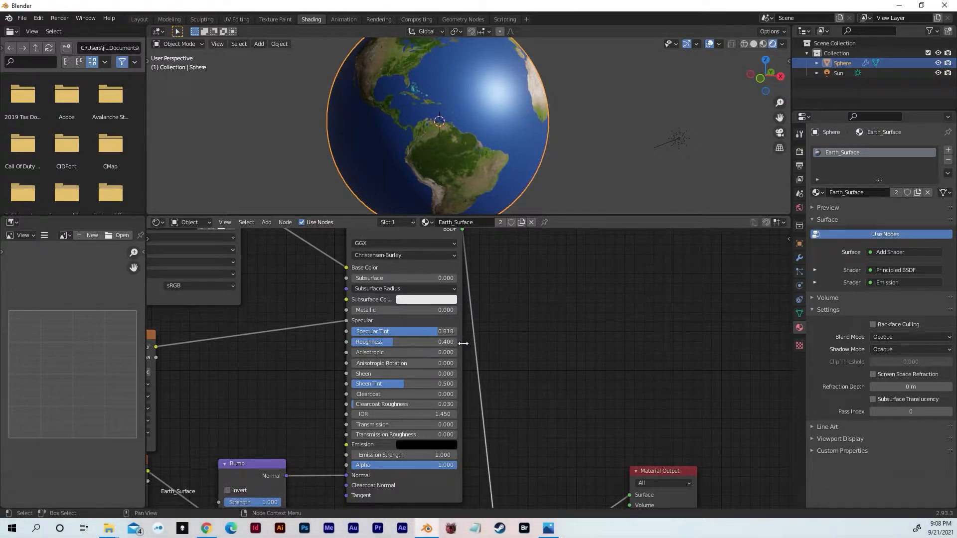
# - Set the Principled BSDF's Roughness to 0.273
pyautogui.click(436, 341)
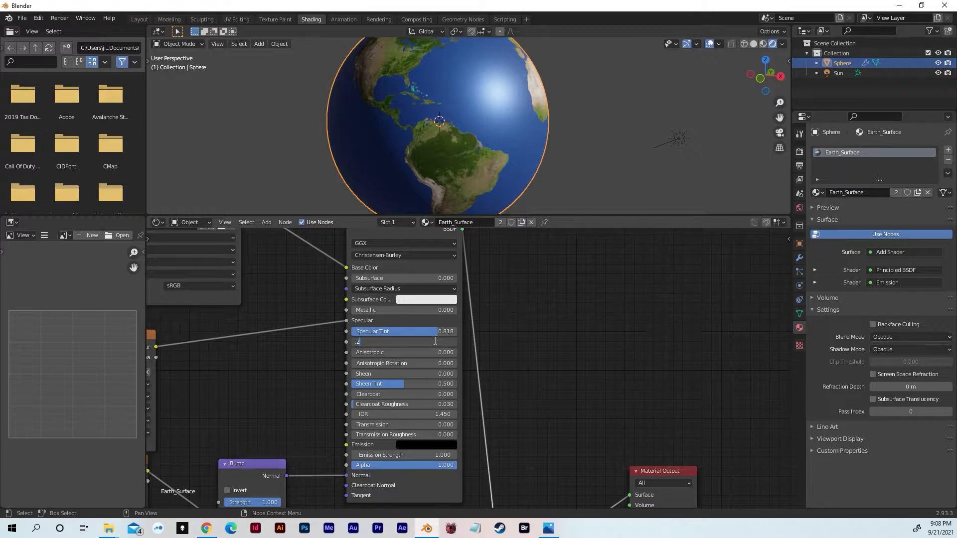
pyautogui.press('Return')
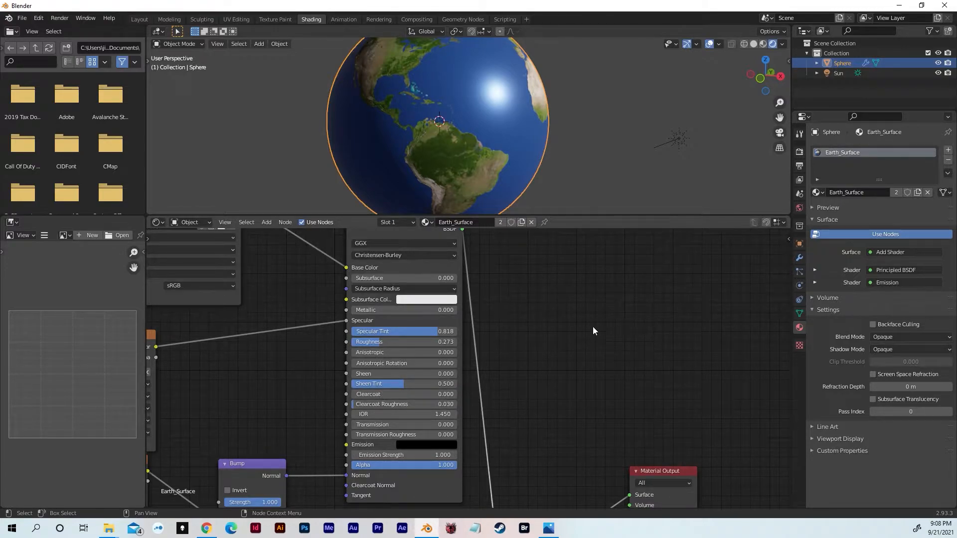
# - Move the specular map and day map texture nodes close beside the Principled BSDF, stacked one above the other
pyautogui.scroll(-5, 552, 376)
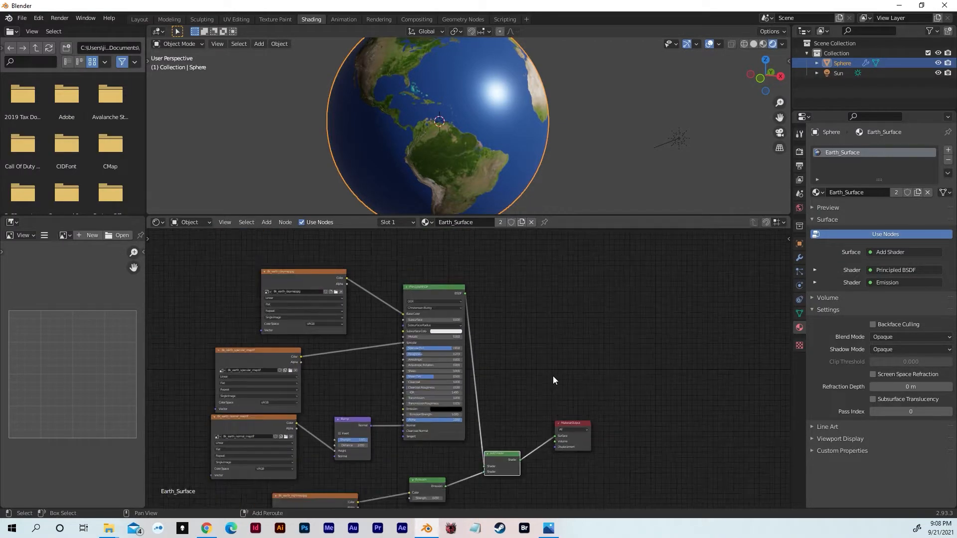
pyautogui.moveTo(389, 289); pyautogui.dragTo(399, 338, button='middle')
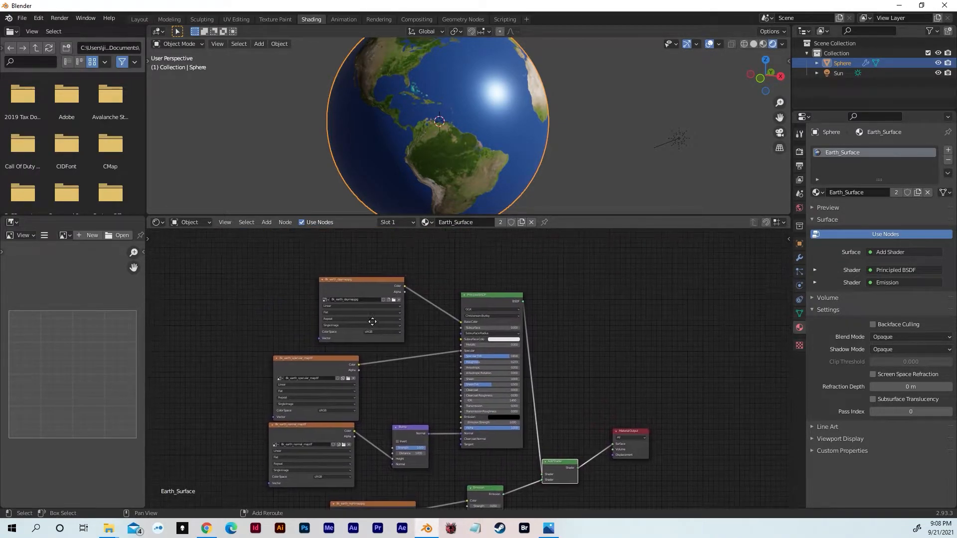
pyautogui.moveTo(336, 358); pyautogui.dragTo(430, 344)
pyautogui.moveTo(377, 280); pyautogui.dragTo(424, 271)
pyautogui.moveTo(417, 294); pyautogui.dragTo(398, 224, button='middle')
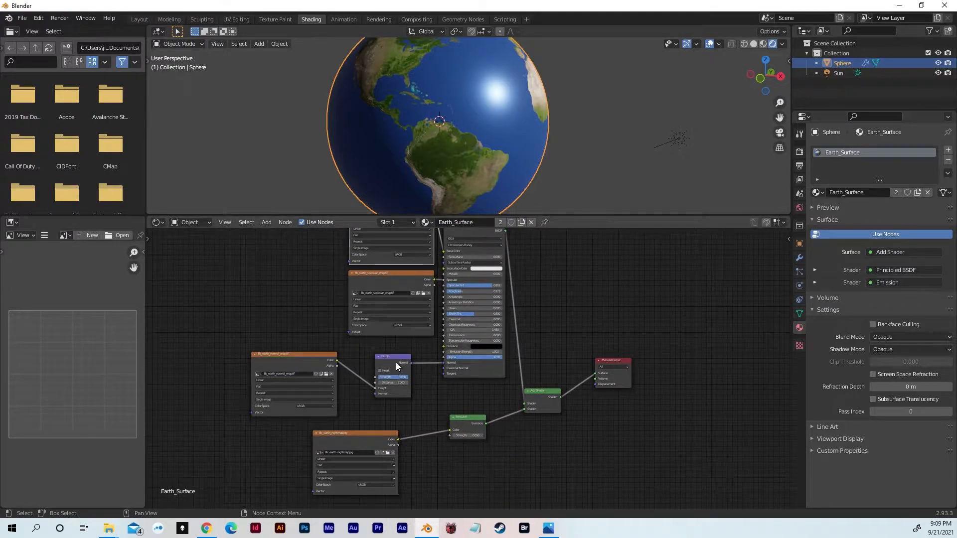
# - Tighten the rest of the node layout by moving the Bump, normal map, night map, Emission and Add Shader nodes closer together
pyautogui.moveTo(396, 357); pyautogui.dragTo(423, 357)
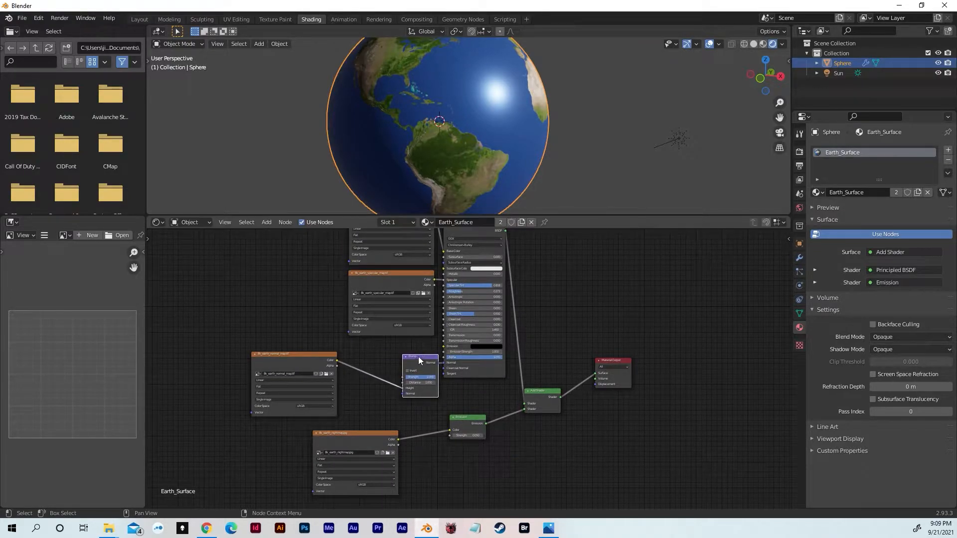
pyautogui.moveTo(322, 357); pyautogui.dragTo(379, 366)
pyautogui.moveTo(383, 433); pyautogui.dragTo(430, 433)
pyautogui.moveTo(545, 391); pyautogui.dragTo(552, 368)
pyautogui.moveTo(476, 417); pyautogui.dragTo(511, 388)
pyautogui.moveTo(432, 438); pyautogui.dragTo(469, 407)
pyautogui.moveTo(668, 267); pyautogui.dragTo(677, 314, button='middle')
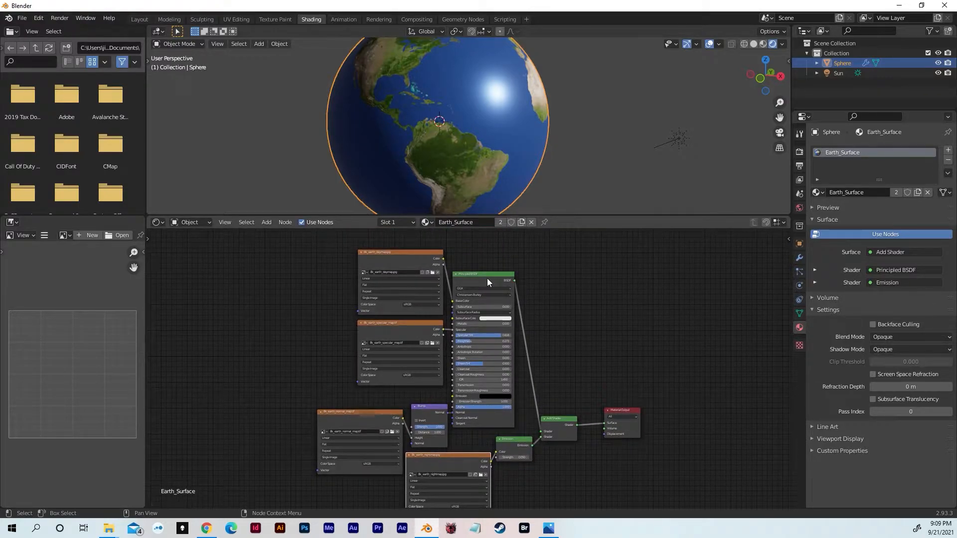
pyautogui.moveTo(522, 334); pyautogui.dragTo(547, 338, button='middle')
pyautogui.moveTo(630, 318); pyautogui.dragTo(599, 309, button='middle')
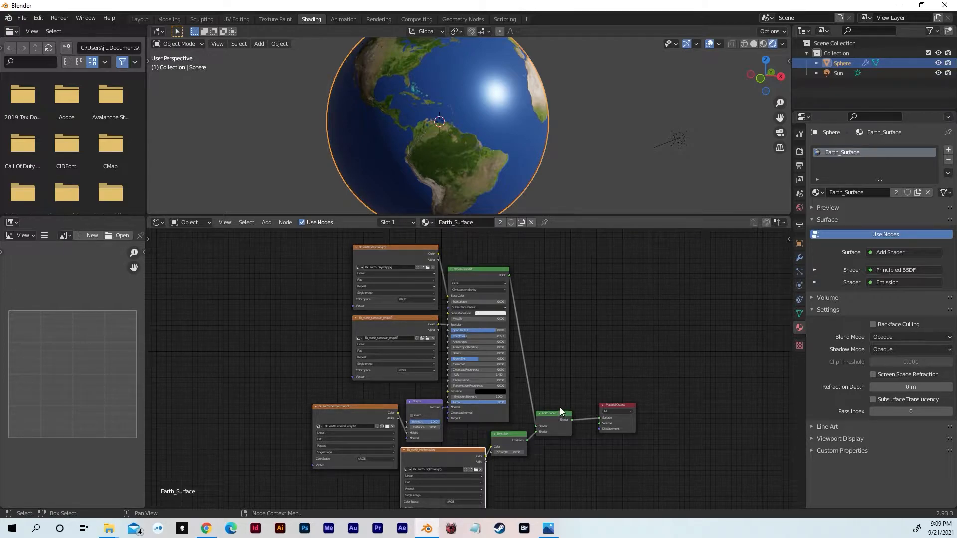
pyautogui.moveTo(545, 360)
pyautogui.mouseDown(button='middle')
pyautogui.moveTo(554, 379)
pyautogui.moveTo(548, 353)
pyautogui.mouseUp(button='middle')
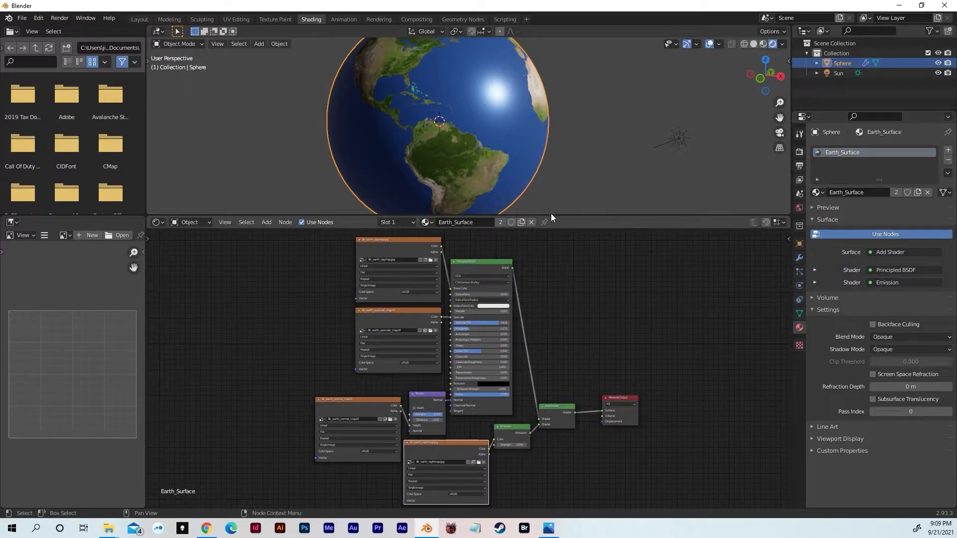
# - Enlarge the 3D viewport, duplicate the Earth sphere in place and scale the copy up by about 1.024
pyautogui.moveTo(543, 216); pyautogui.dragTo(516, 351)
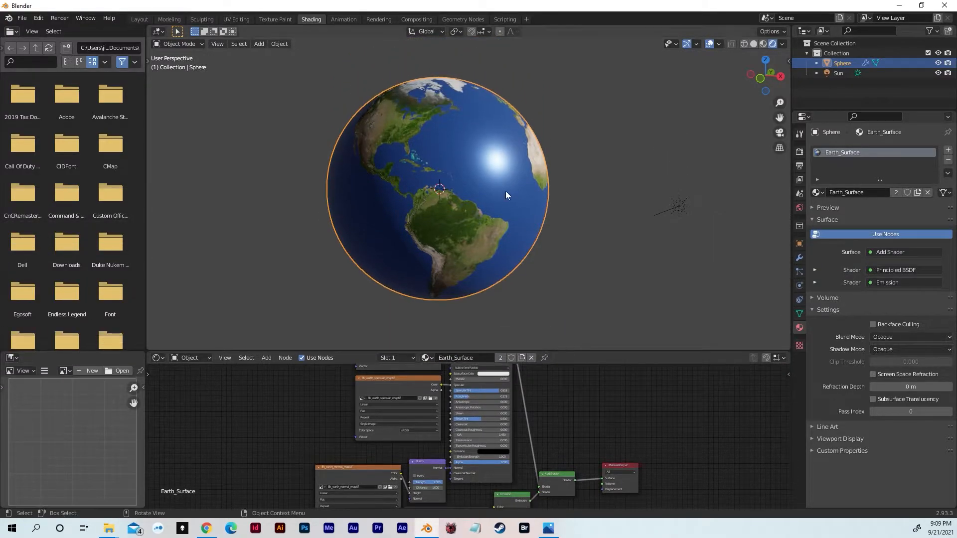
pyautogui.click(568, 230)
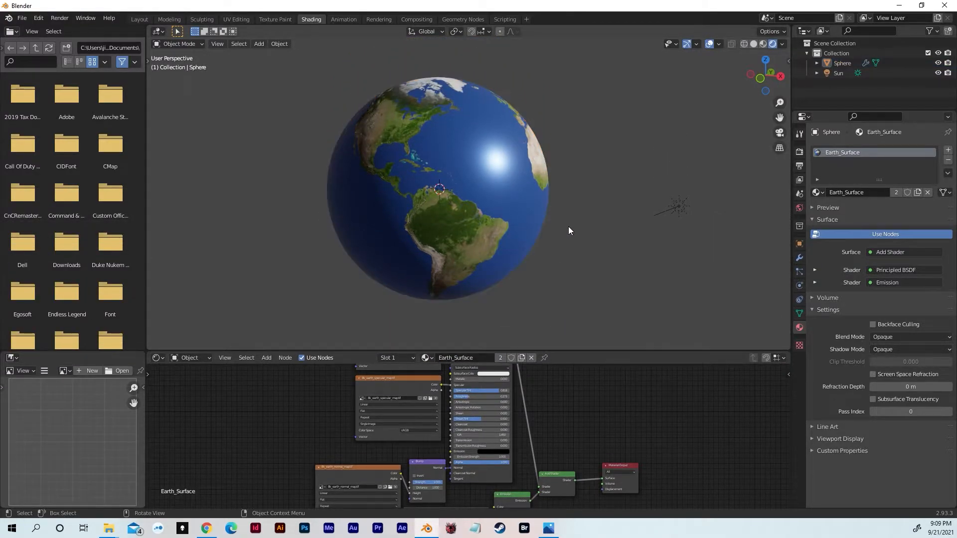
pyautogui.click(481, 197)
pyautogui.moveTo(593, 161); pyautogui.dragTo(504, 146, button='middle')
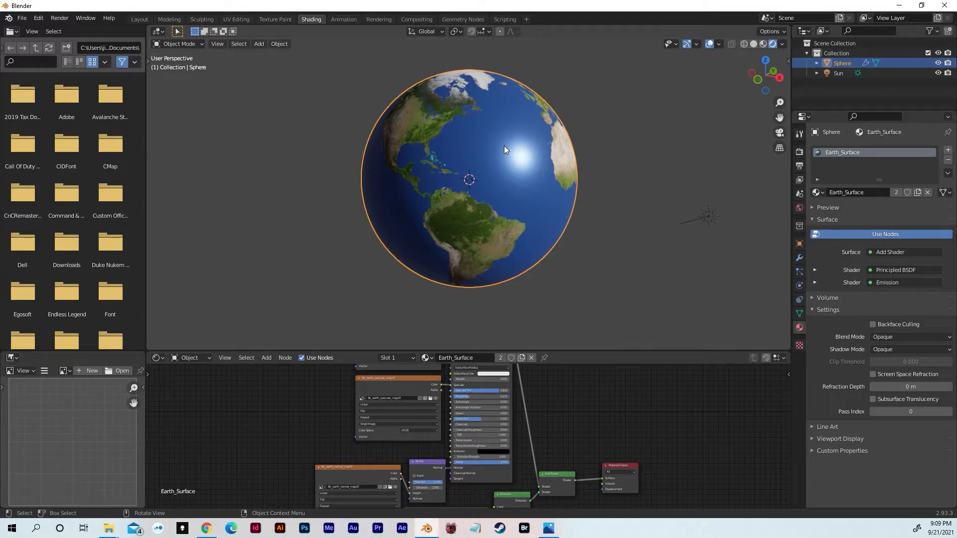
pyautogui.hotkey('shift', 'd')
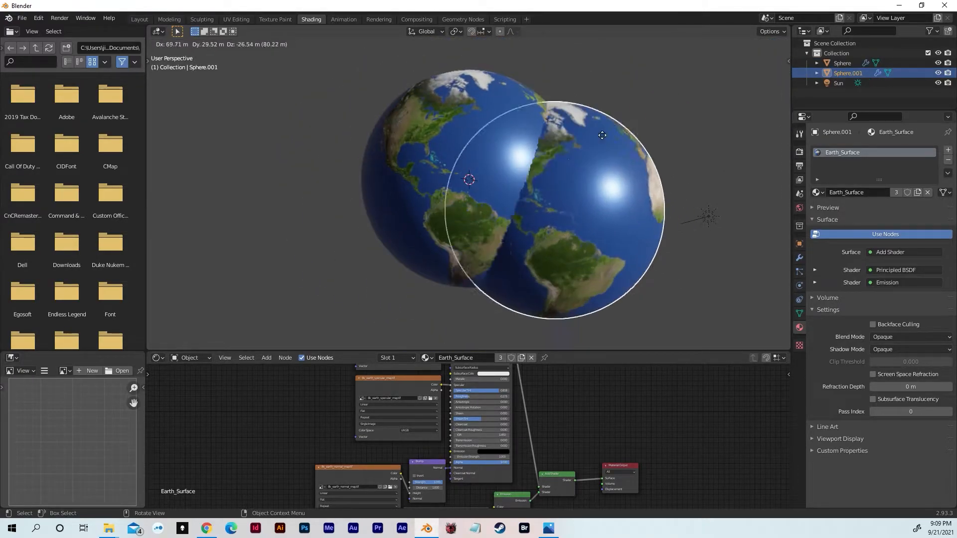
pyautogui.rightClick(499, 170)
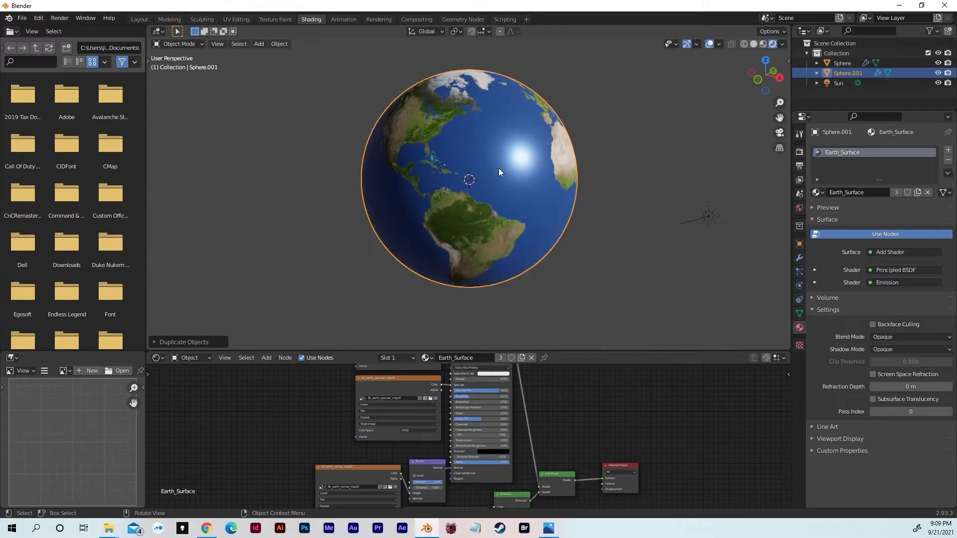
pyautogui.press('s')
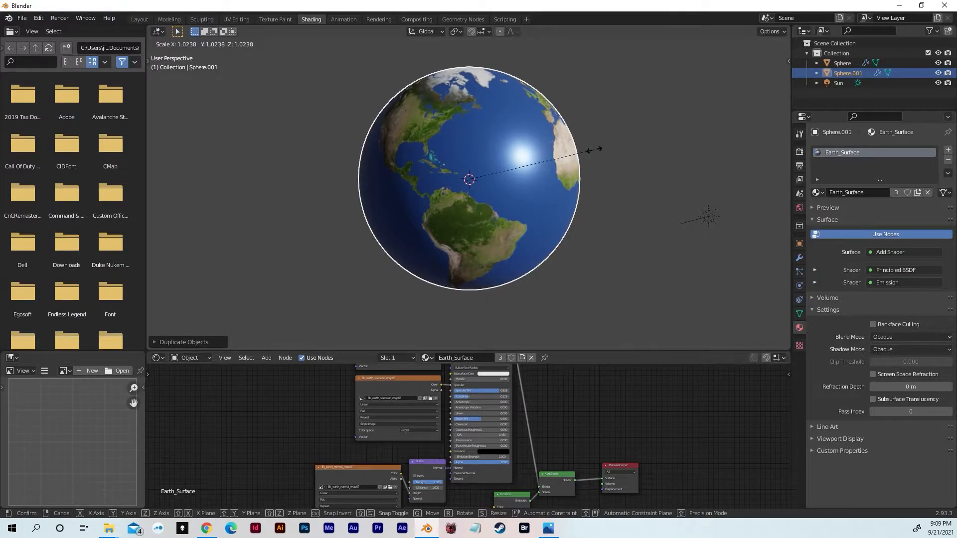
pyautogui.click(594, 153)
pyautogui.moveTo(594, 153); pyautogui.dragTo(576, 160, button='middle')
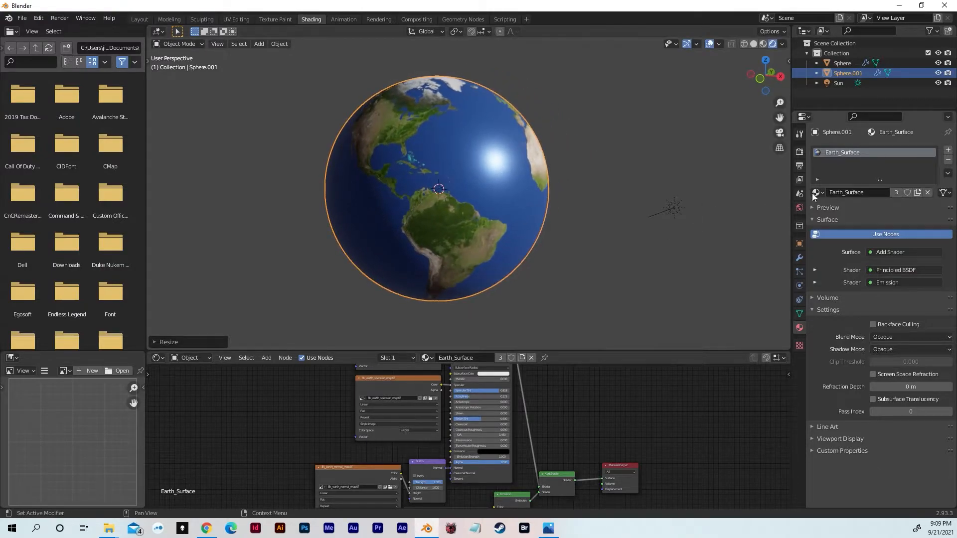
# - Make the duplicated sphere's material an independent copy and rename it Earth_Clouds
pyautogui.click(917, 193)
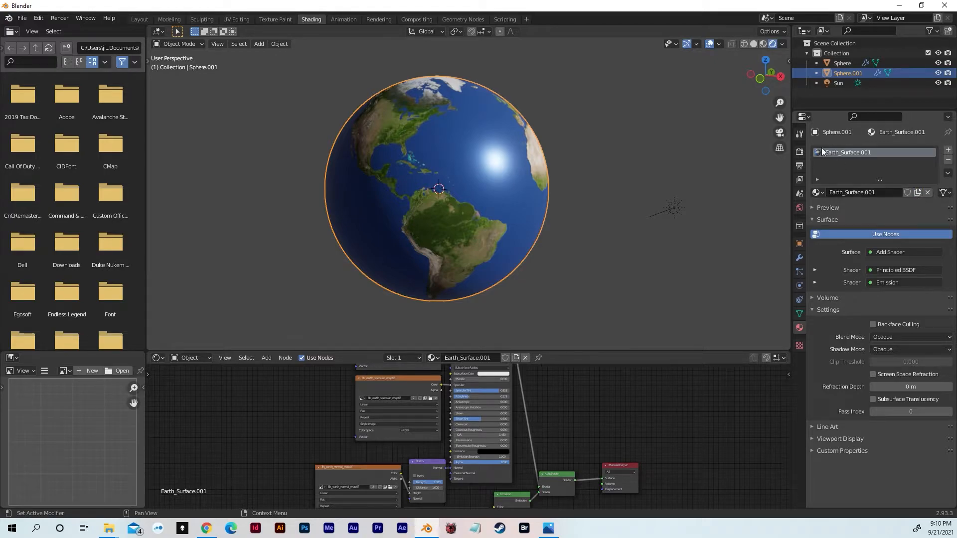
pyautogui.doubleClick(836, 153)
pyautogui.press('BackSpace')
pyautogui.press('BackSpace')
pyautogui.press('BackSpace')
pyautogui.press('BackSpace')
pyautogui.press('BackSpace')
pyautogui.press('BackSpace')
pyautogui.press('BackSpace')
pyautogui.press('BackSpace')
pyautogui.press('BackSpace')
pyautogui.press('BackSpace')
pyautogui.press('BackSpace')
pyautogui.press('BackSpace')
pyautogui.press('BackSpace')
pyautogui.press('BackSpace')
pyautogui.write('th_Cl')
pyautogui.press('Return')
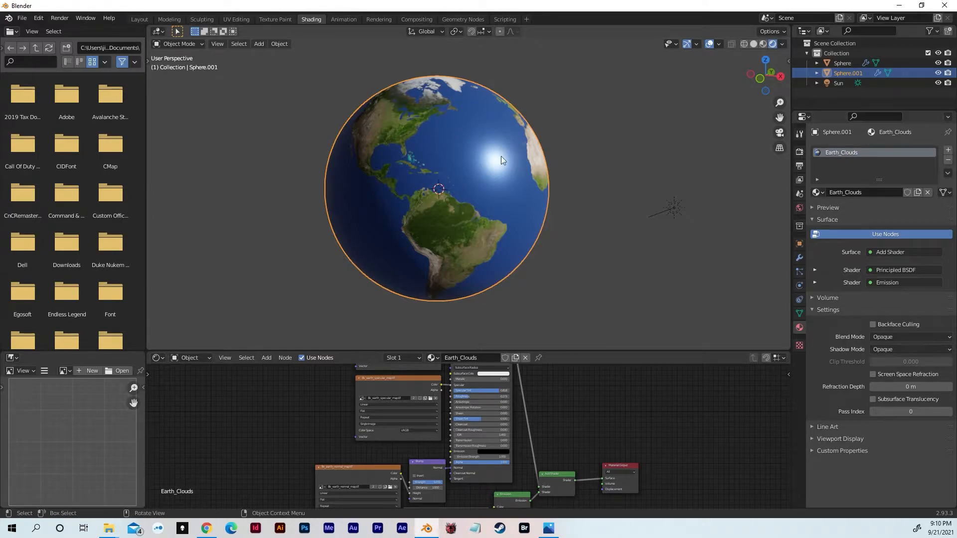
# - Enlarge the node editor and delete the image texture, Bump, Principled BSDF and Emission nodes from the Earth_Clouds material
pyautogui.press('g')
pyautogui.rightClick(597, 148)
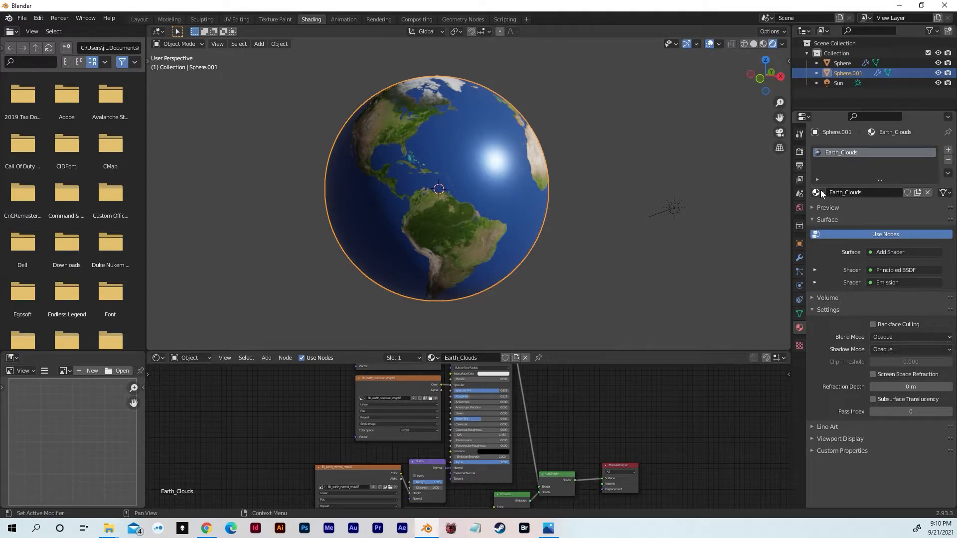
pyautogui.moveTo(592, 351); pyautogui.dragTo(622, 186)
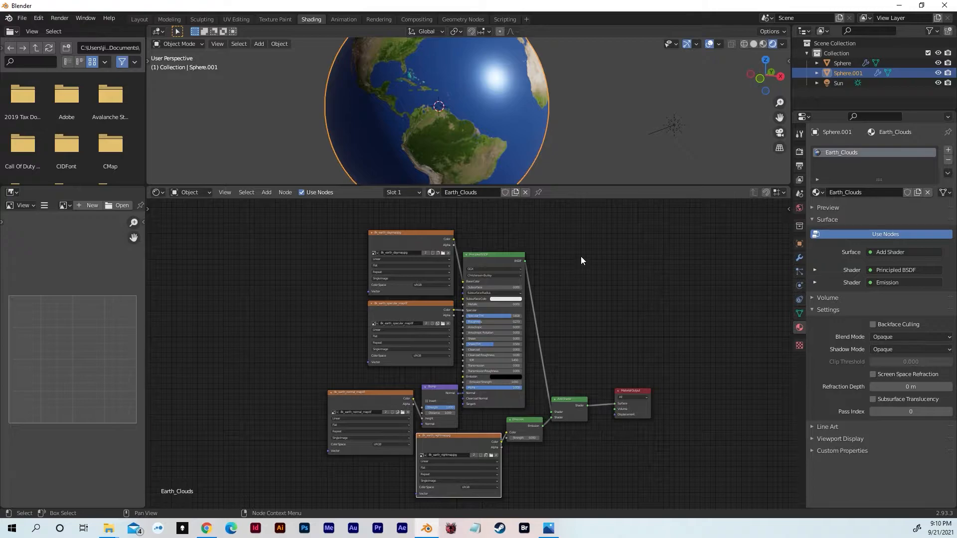
pyautogui.moveTo(545, 217); pyautogui.dragTo(319, 495)
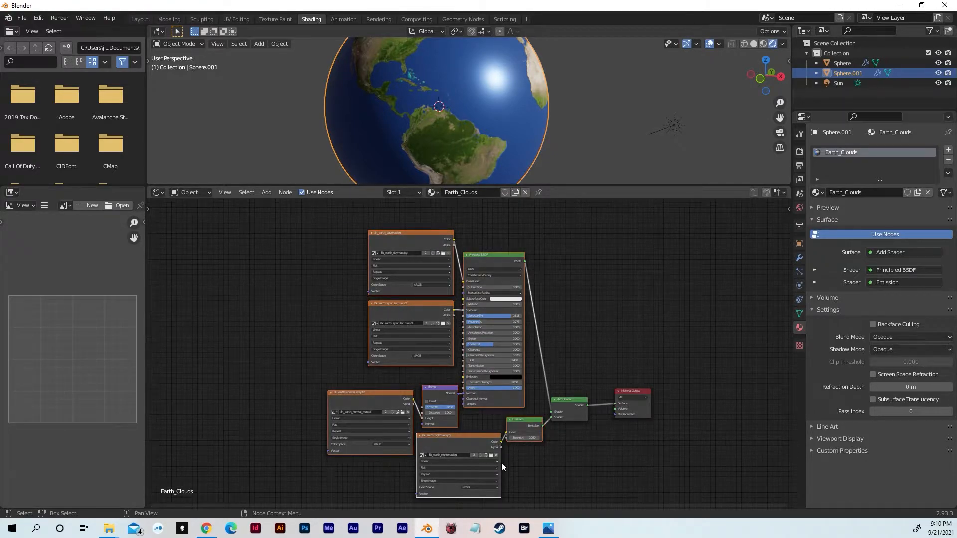
pyautogui.press('Delete')
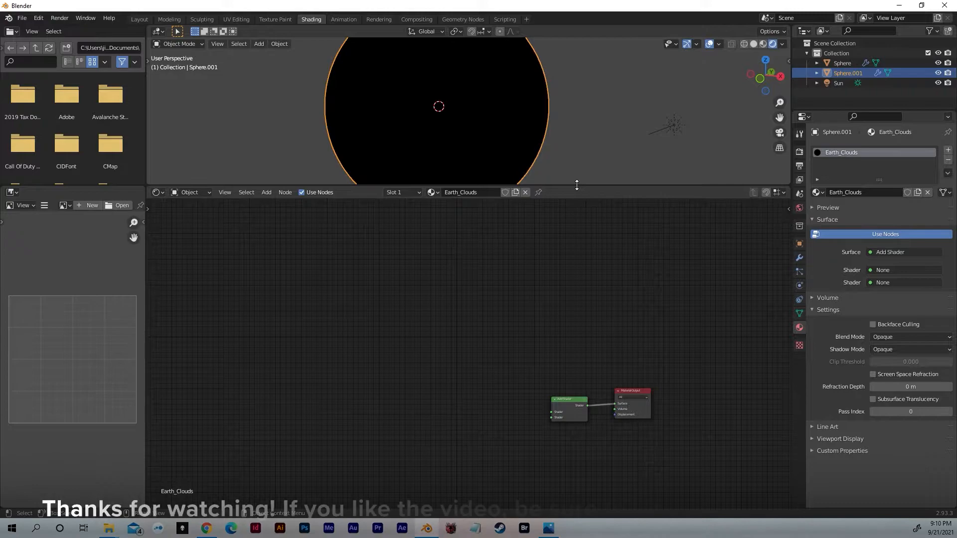
pyautogui.moveTo(573, 184); pyautogui.dragTo(576, 305)
pyautogui.press('g')
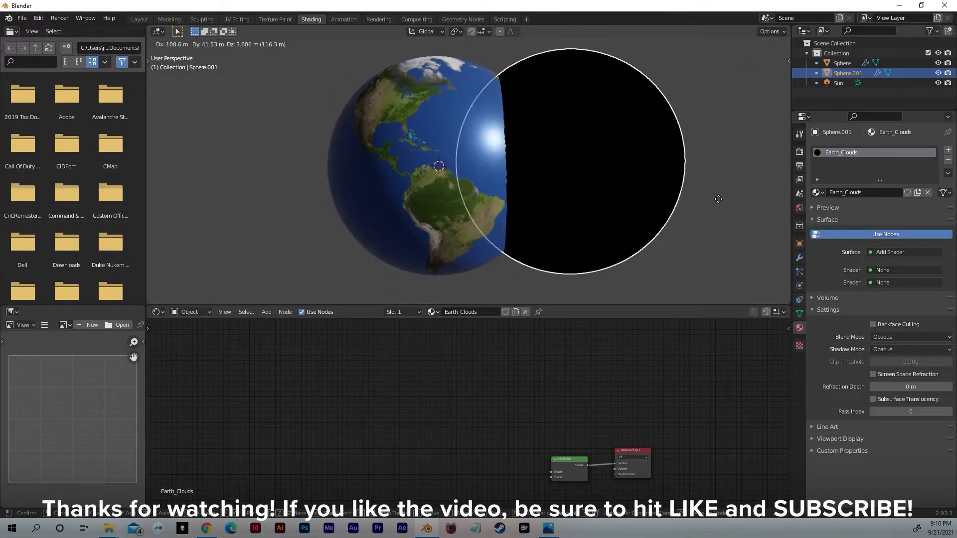
pyautogui.press('Escape')
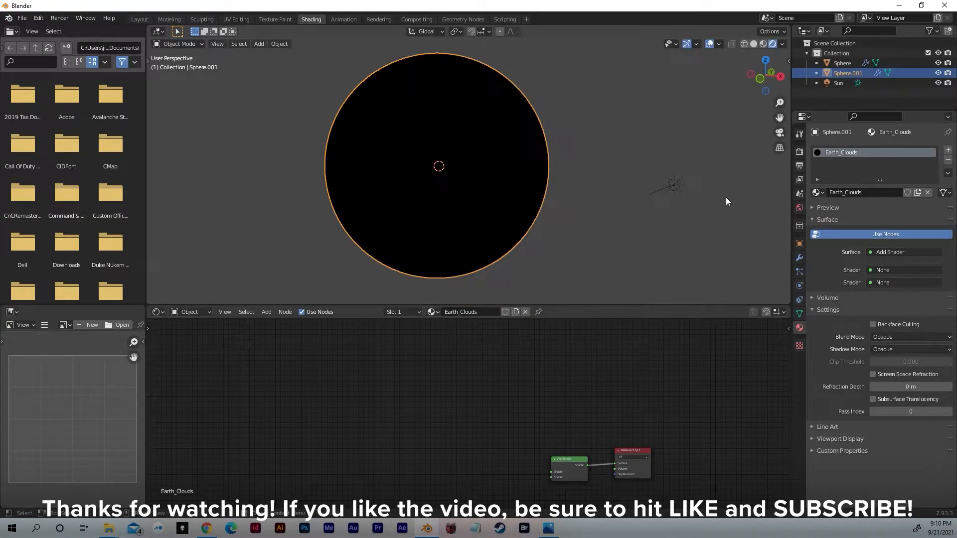
pyautogui.moveTo(468, 419); pyautogui.dragTo(468, 408, button='middle')
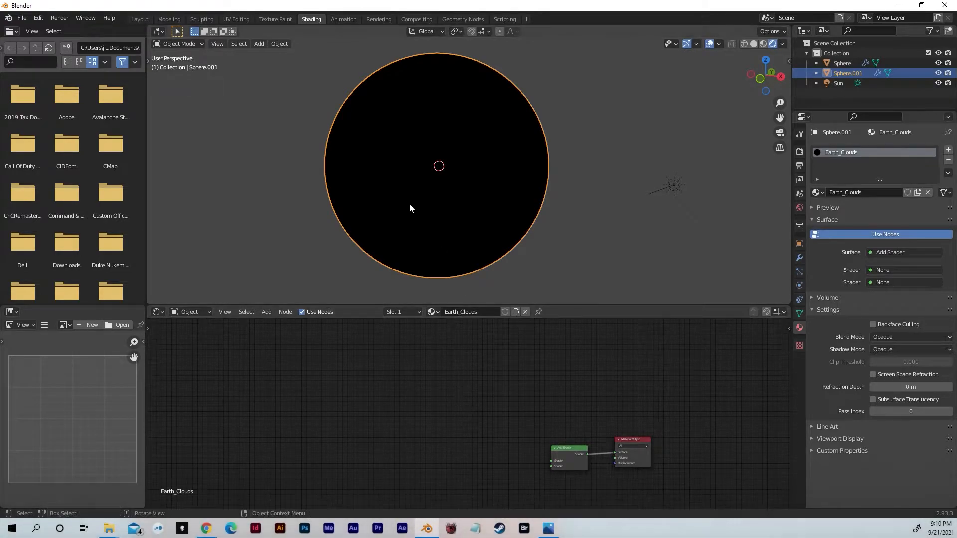
# - Give the node editor more room and delete the Add Shader node from the Earth_Clouds material
pyautogui.moveTo(561, 305); pyautogui.dragTo(563, 255)
pyautogui.moveTo(562, 346); pyautogui.dragTo(588, 333, button='middle')
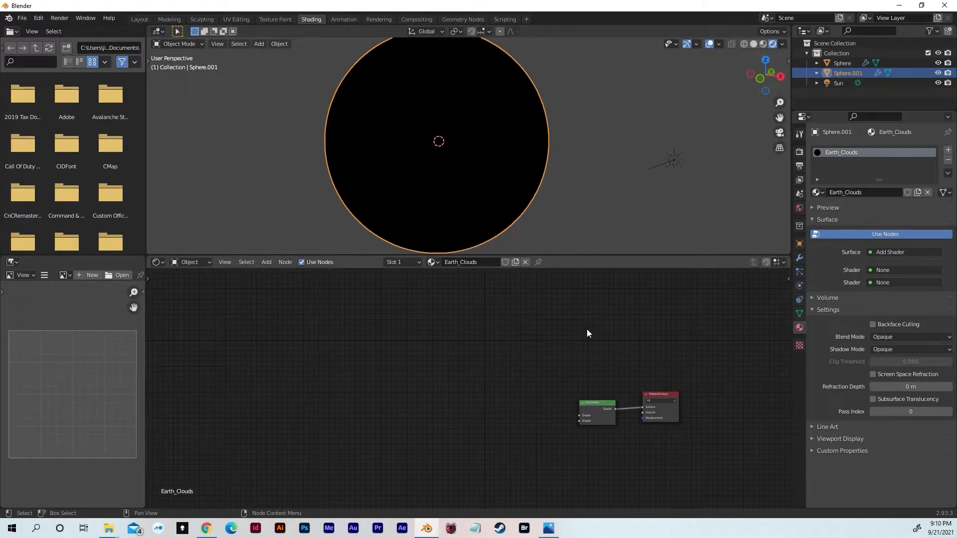
pyautogui.scroll(2, 514, 371)
pyautogui.scroll(1, 511, 374)
pyautogui.moveTo(510, 366); pyautogui.dragTo(327, 336, button='middle')
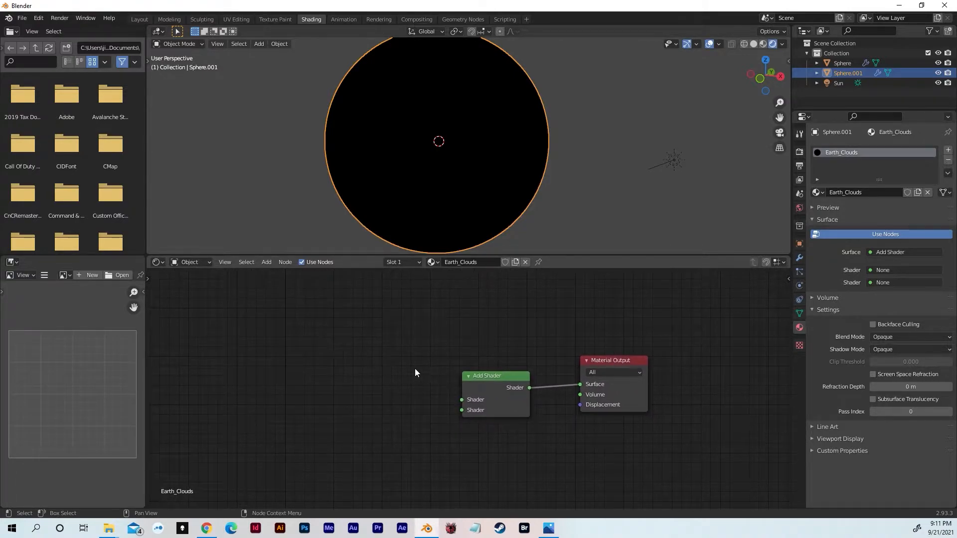
pyautogui.moveTo(429, 343); pyautogui.dragTo(559, 464)
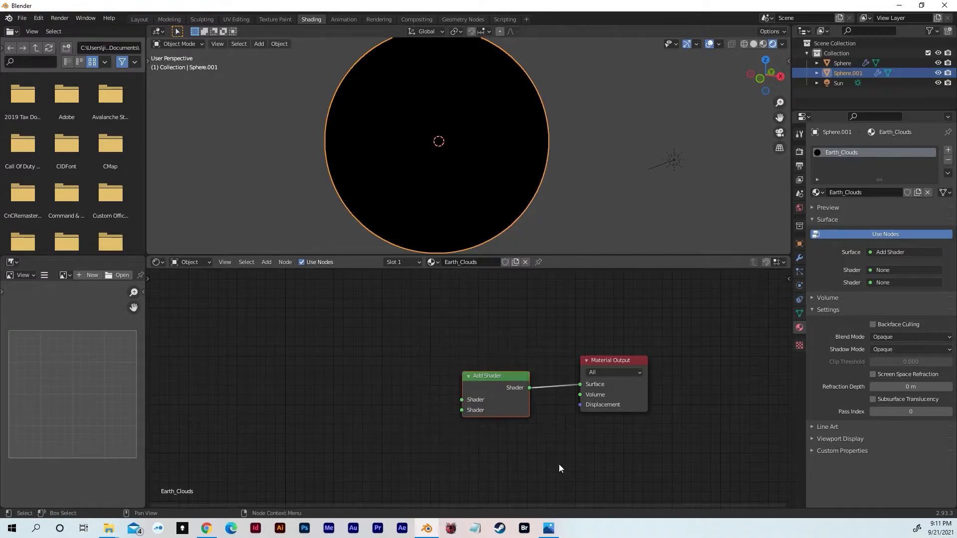
pyautogui.press('Delete')
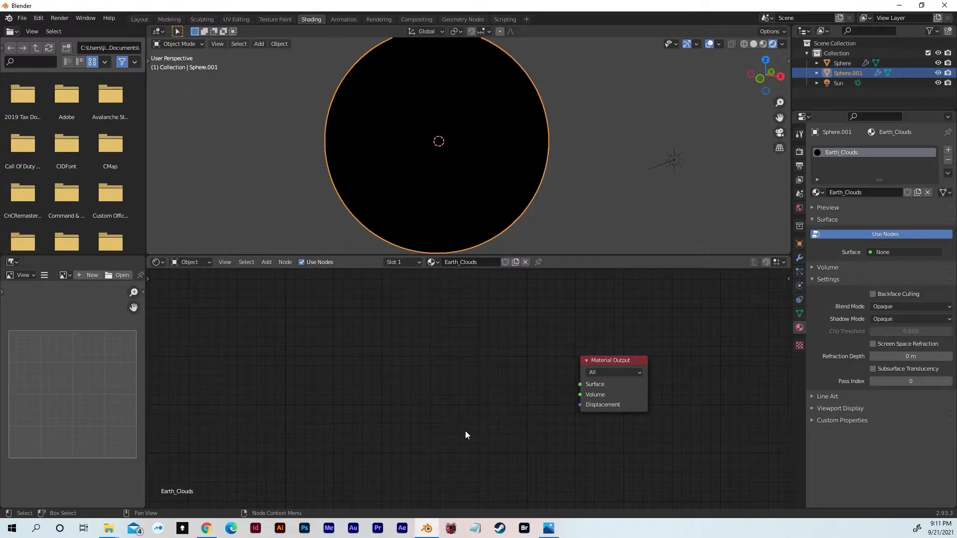
# - Add a Mix Shader node and place it just before the Material Output node
pyautogui.hotkey('shift', 'a')
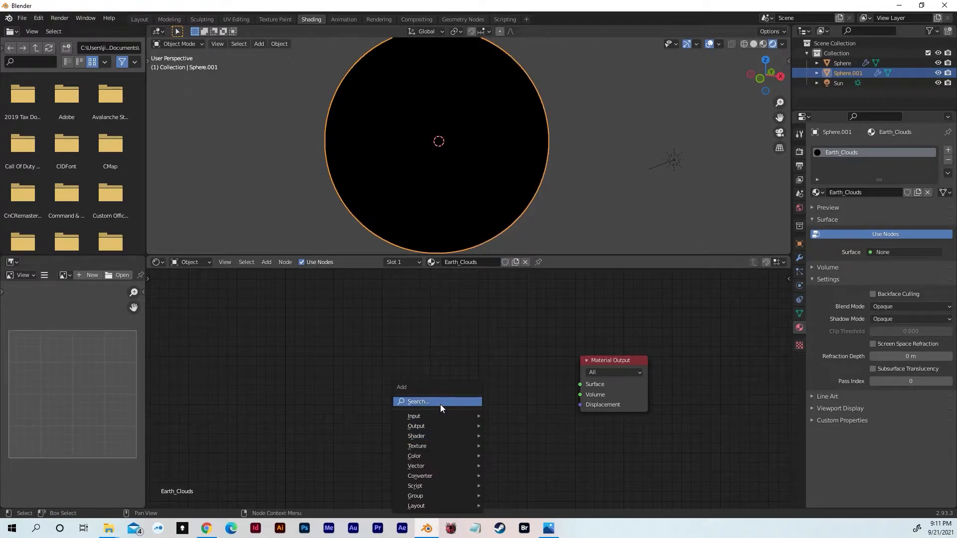
pyautogui.click(441, 405)
pyautogui.write('mix')
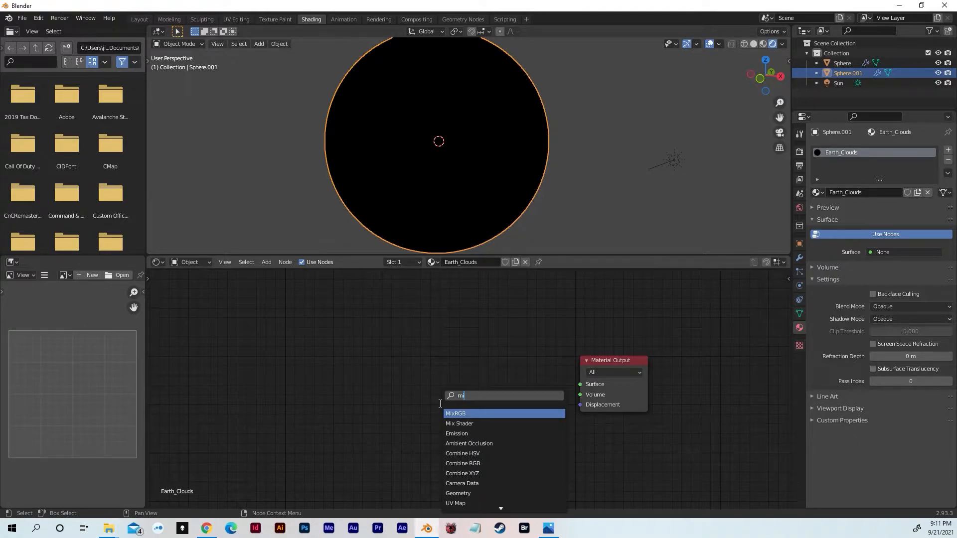
pyautogui.click(461, 424)
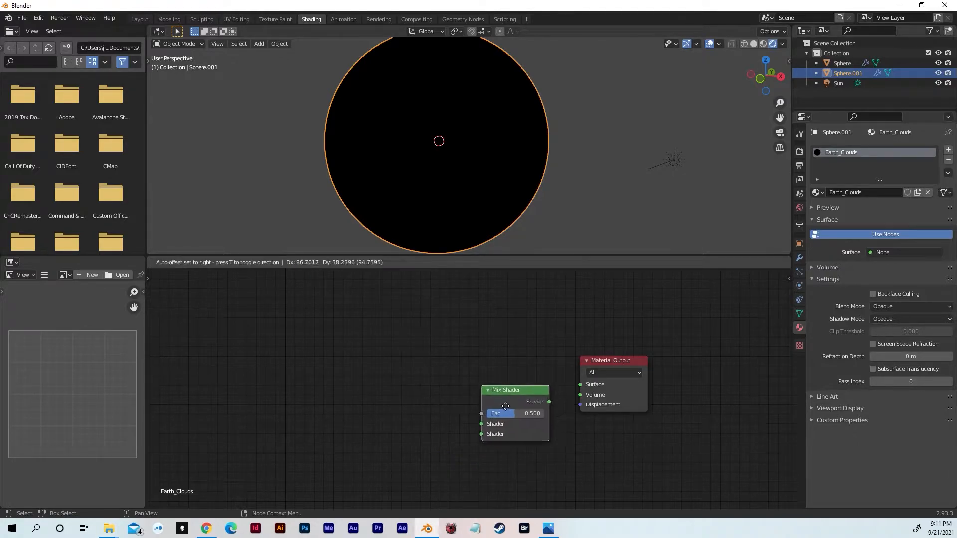
pyautogui.click(441, 410)
# - Add a ColorRamp node and place it above and before the Mix Shader
pyautogui.moveTo(407, 408); pyautogui.dragTo(465, 422, button='middle')
pyautogui.scroll(-1, 440, 420)
pyautogui.hotkey('shift', 'a')
pyautogui.click(440, 406)
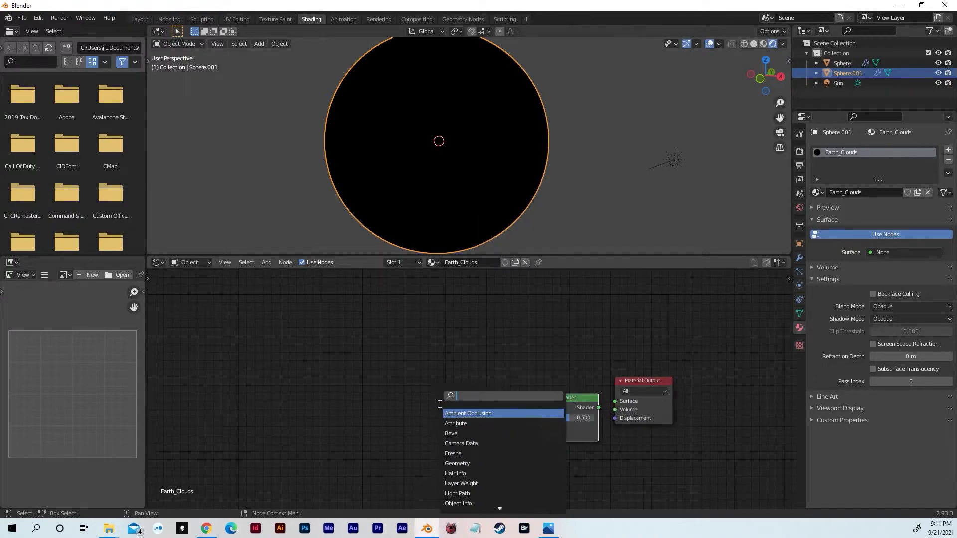
pyautogui.write('ramp')
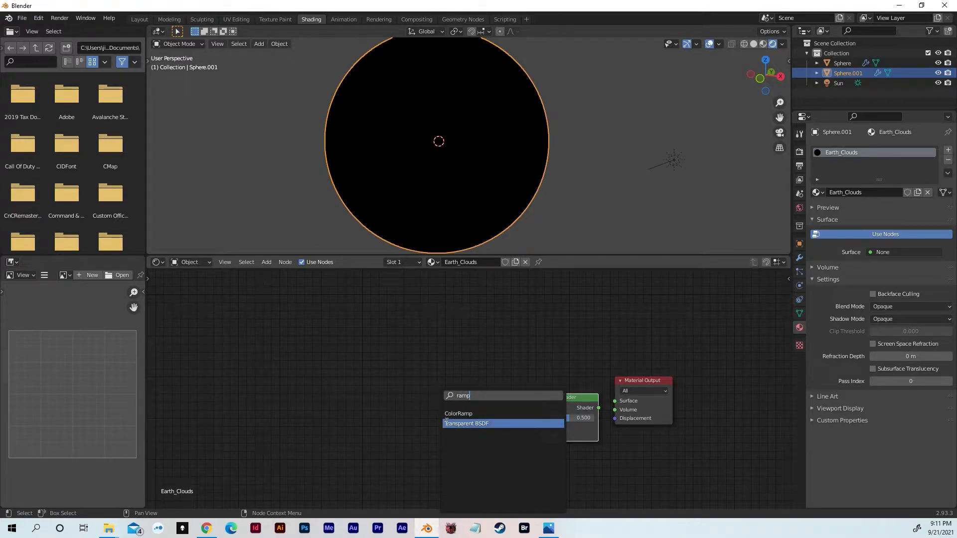
pyautogui.press('Return')
pyautogui.click(420, 303)
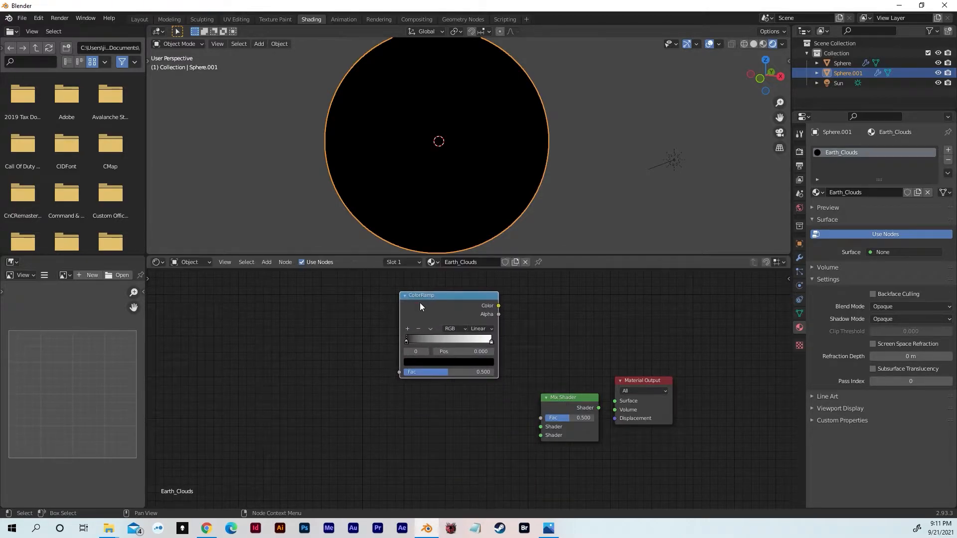
# - Add a Transparent BSDF node and place it below the ColorRamp, before the Mix Shader
pyautogui.hotkey('shift', 'a')
pyautogui.click(435, 401)
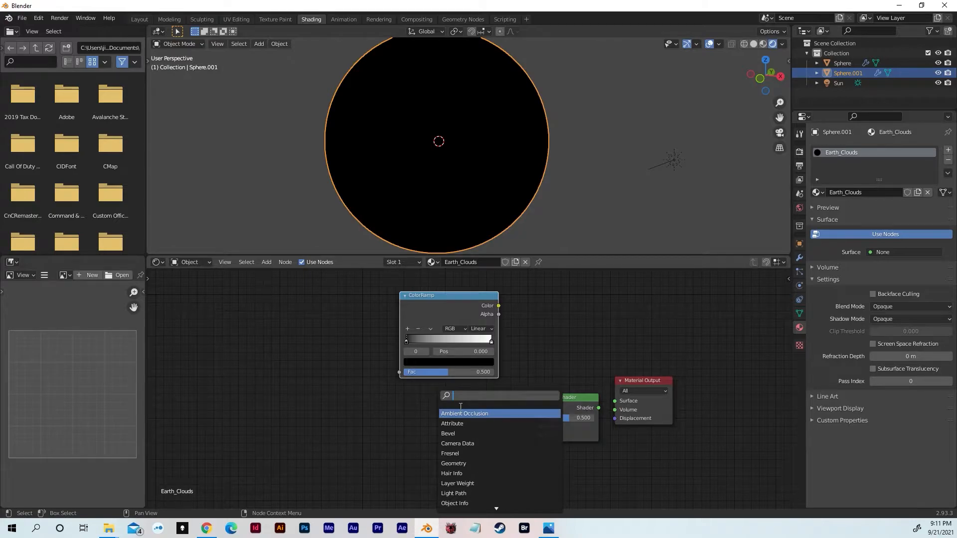
pyautogui.write('tr')
pyautogui.press('BackSpace')
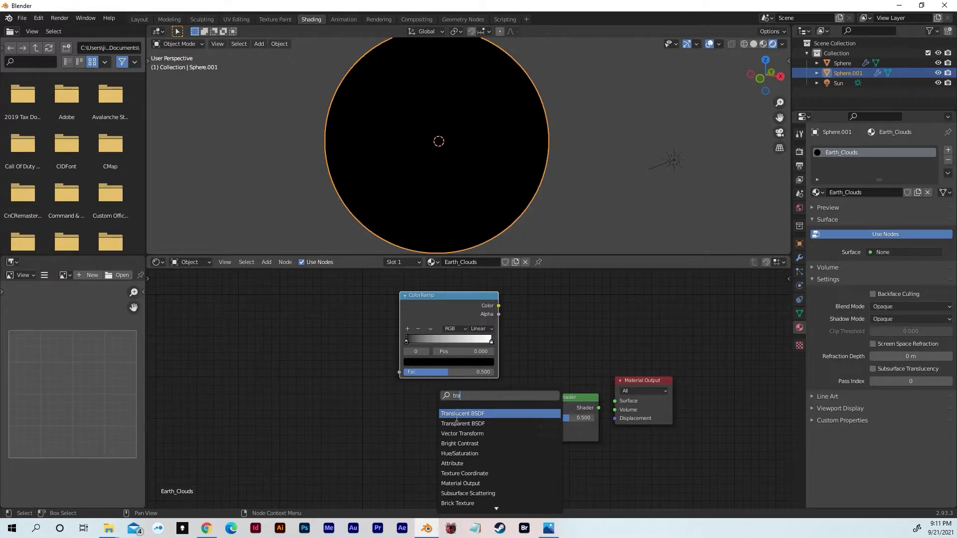
pyautogui.click(456, 424)
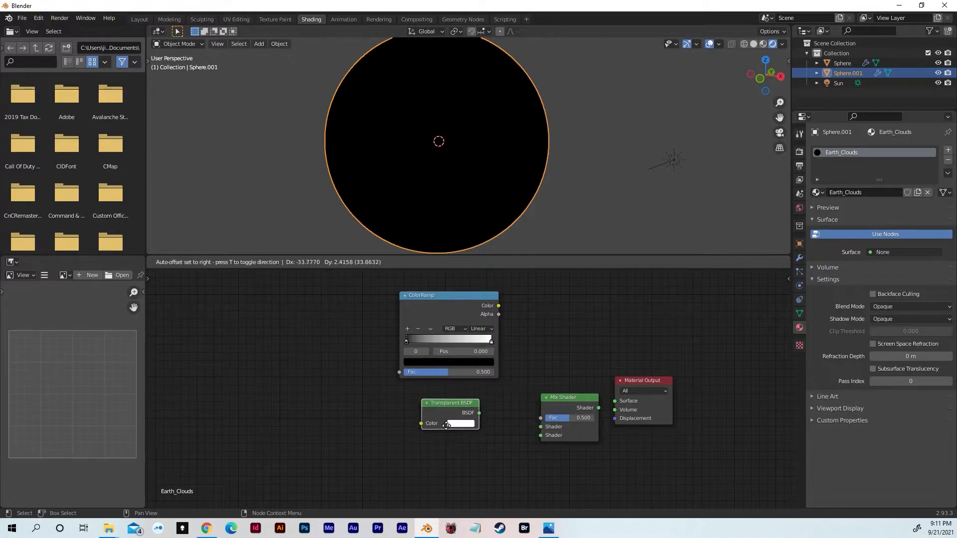
pyautogui.click(478, 431)
# - Add a Diffuse BSDF node and place it directly below the Transparent BSDF
pyautogui.moveTo(379, 438); pyautogui.dragTo(366, 341, button='middle')
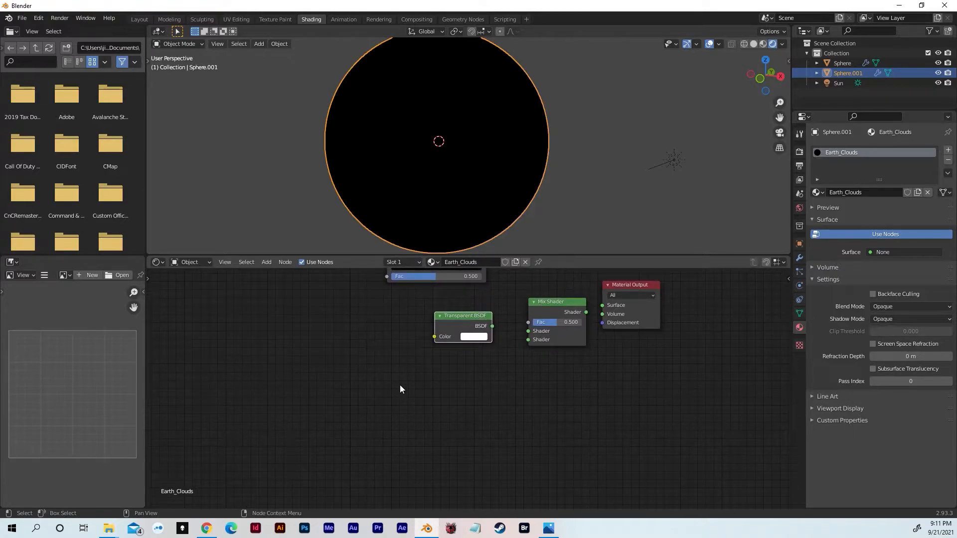
pyautogui.hotkey('shift', 'a')
pyautogui.click(411, 394)
pyautogui.write('diffu')
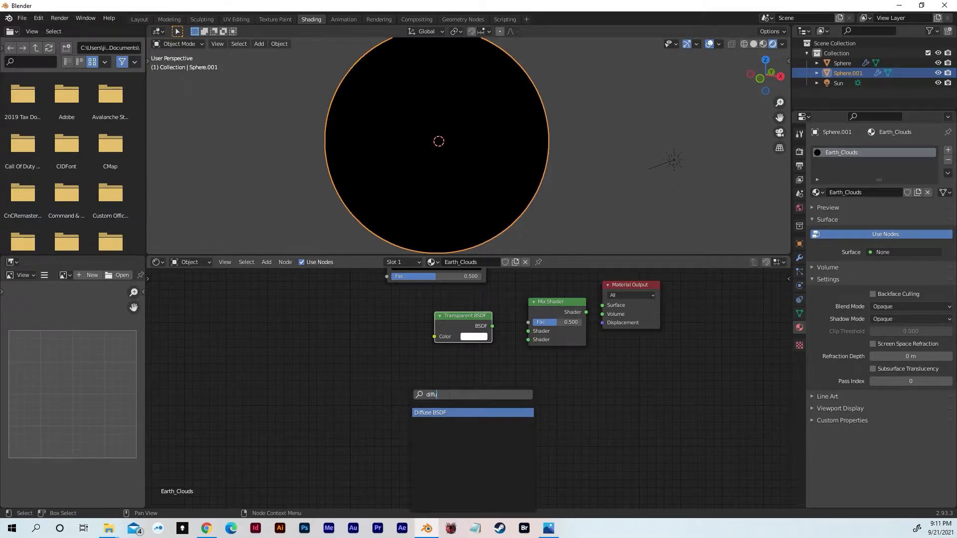
pyautogui.press('Return')
pyautogui.click(437, 384)
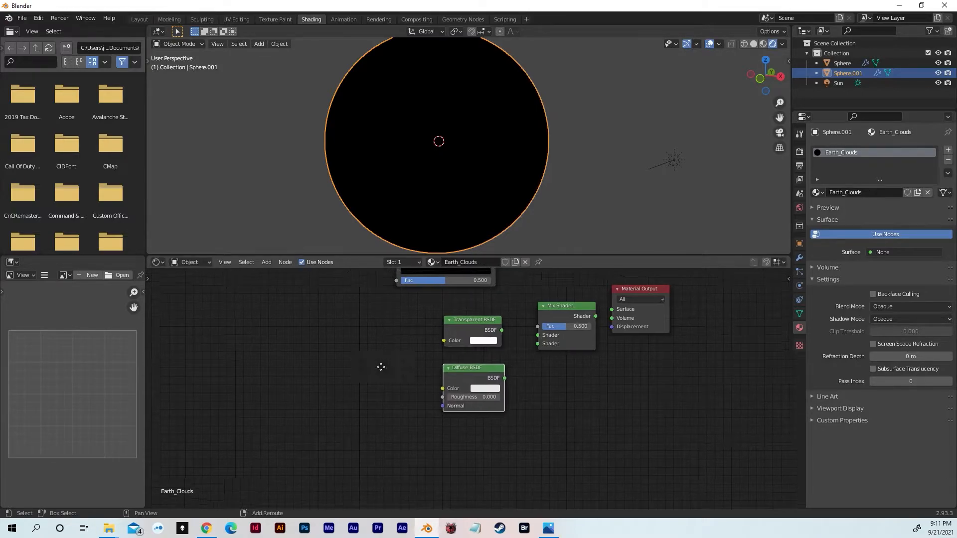
# - Add an Image Texture node and place it before the ColorRamp in the Earth_Clouds material
pyautogui.moveTo(372, 361); pyautogui.dragTo(448, 421, button='middle')
pyautogui.hotkey('shift', 'a')
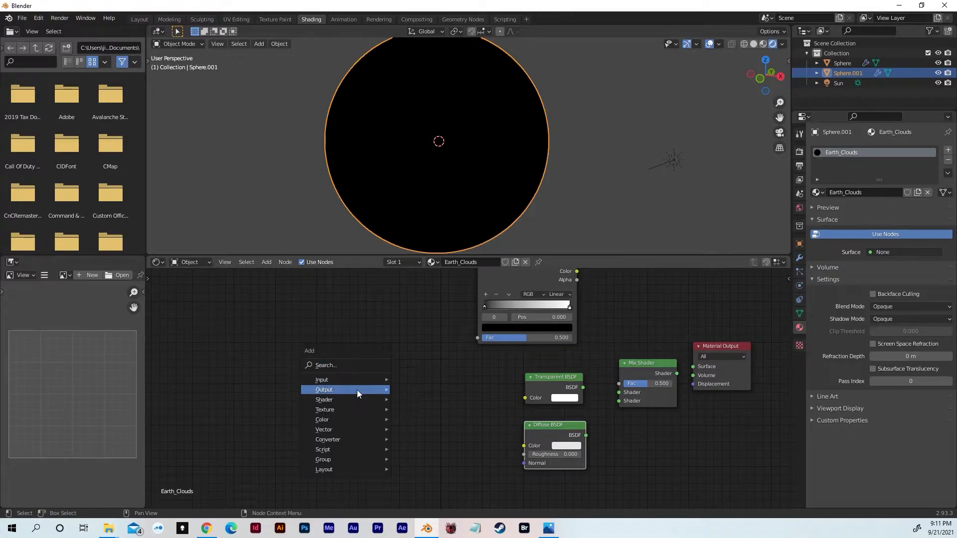
pyautogui.moveTo(350, 409)
pyautogui.click(436, 321)
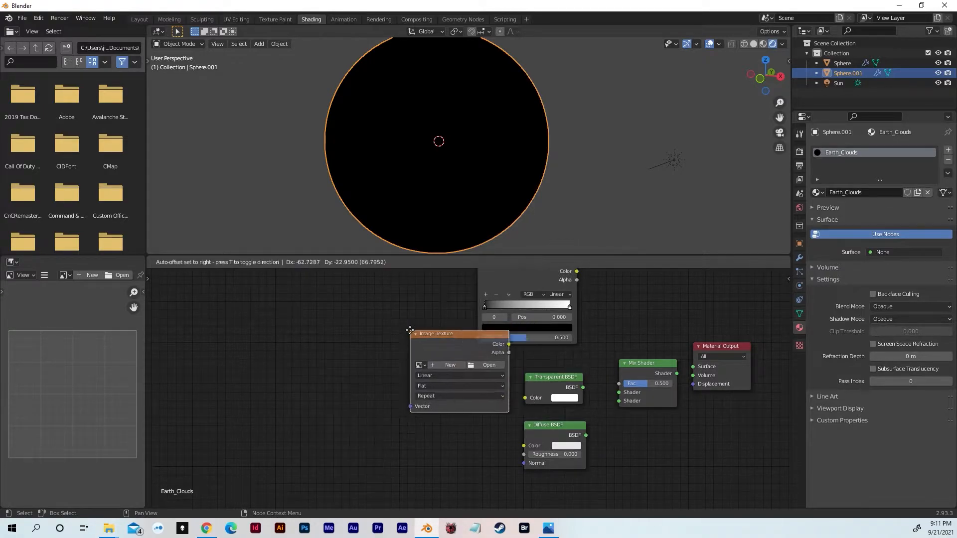
pyautogui.click(338, 329)
# - Load 8k_earth_clouds.jpg from the Earth Textures folder into the new Image Texture node
pyautogui.moveTo(324, 321); pyautogui.dragTo(343, 363, button='middle')
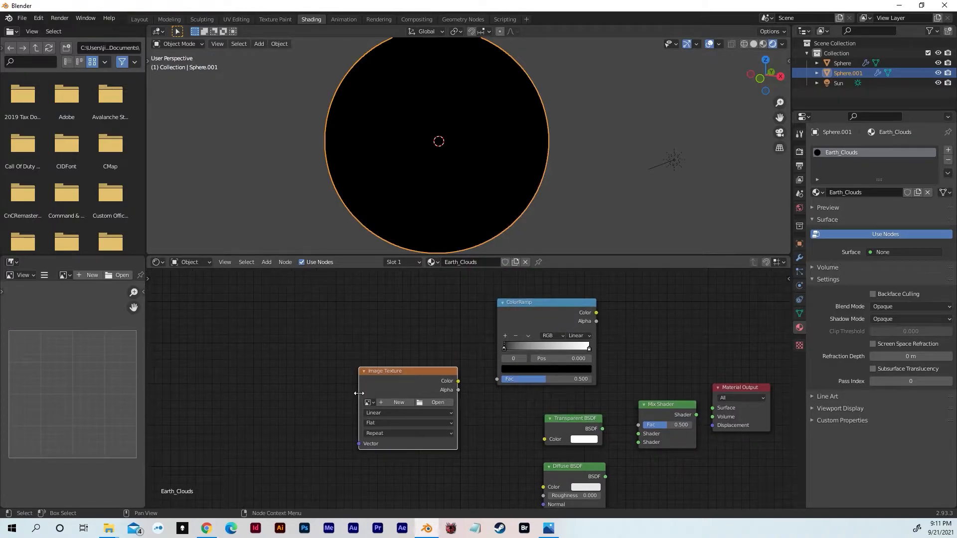
pyautogui.click(435, 402)
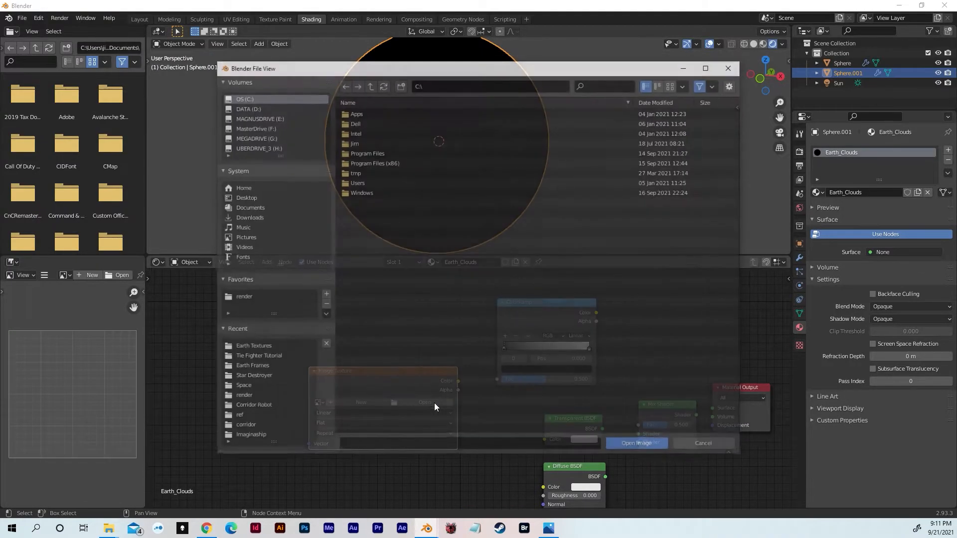
pyautogui.click(263, 347)
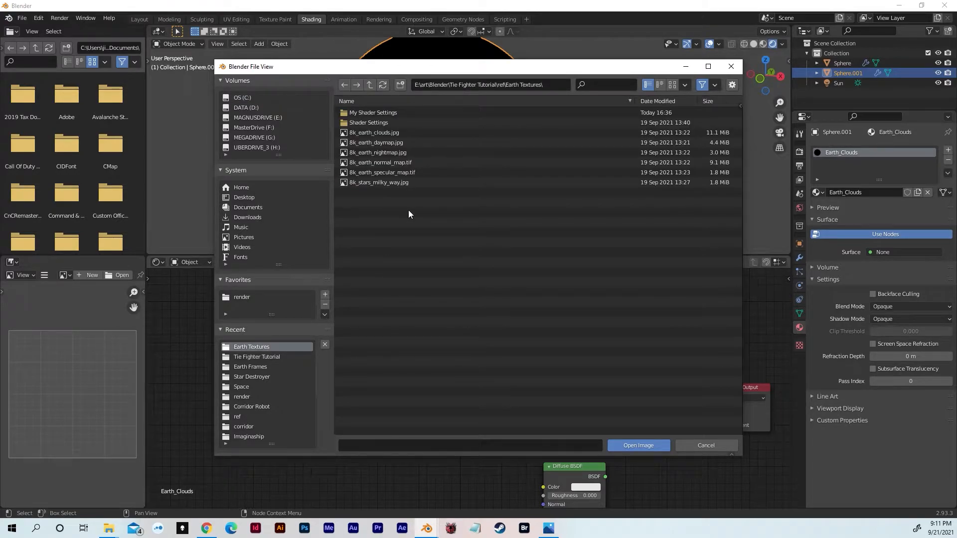
pyautogui.click(376, 132)
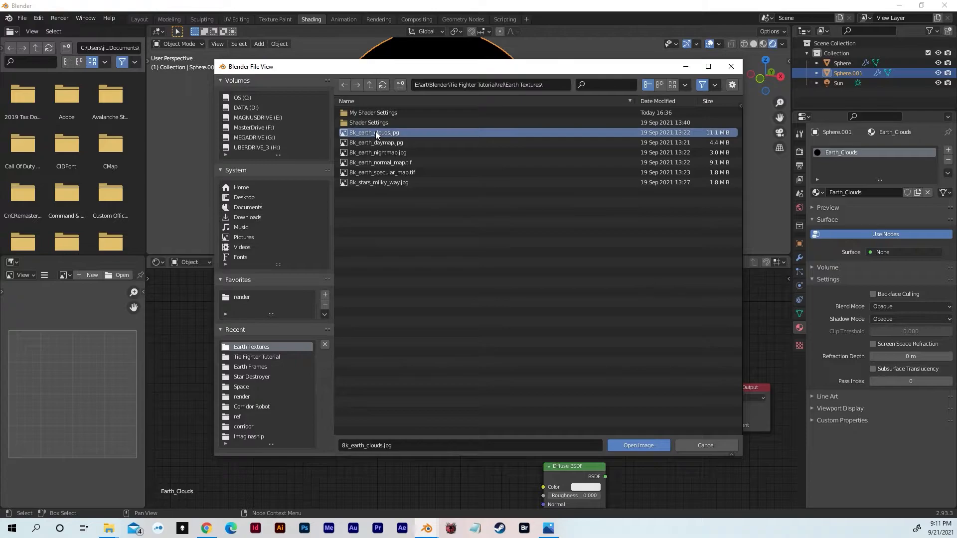
pyautogui.click(630, 444)
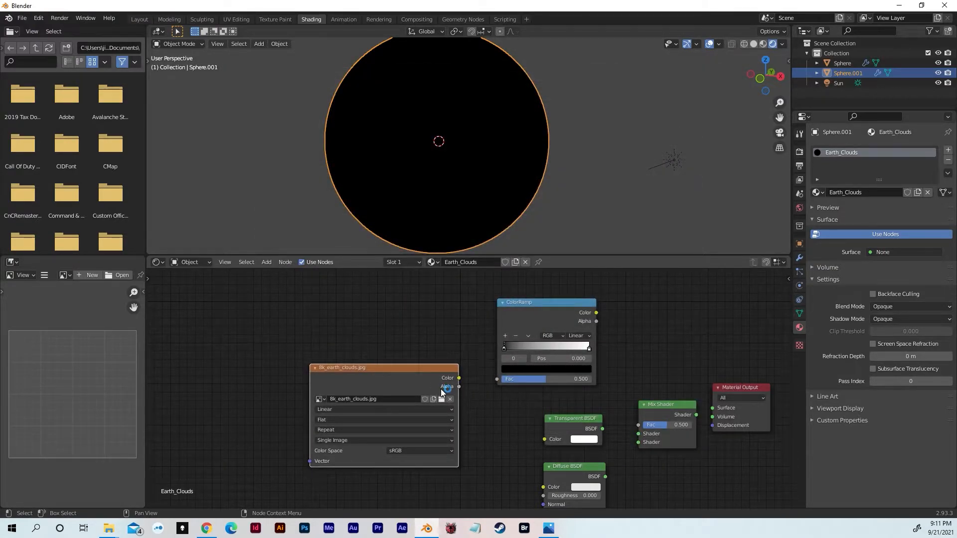
# - Connect the cloud image's Color to the ColorRamp's Fac and move the ramp's white stop to about 0.945
pyautogui.moveTo(459, 378); pyautogui.dragTo(498, 378)
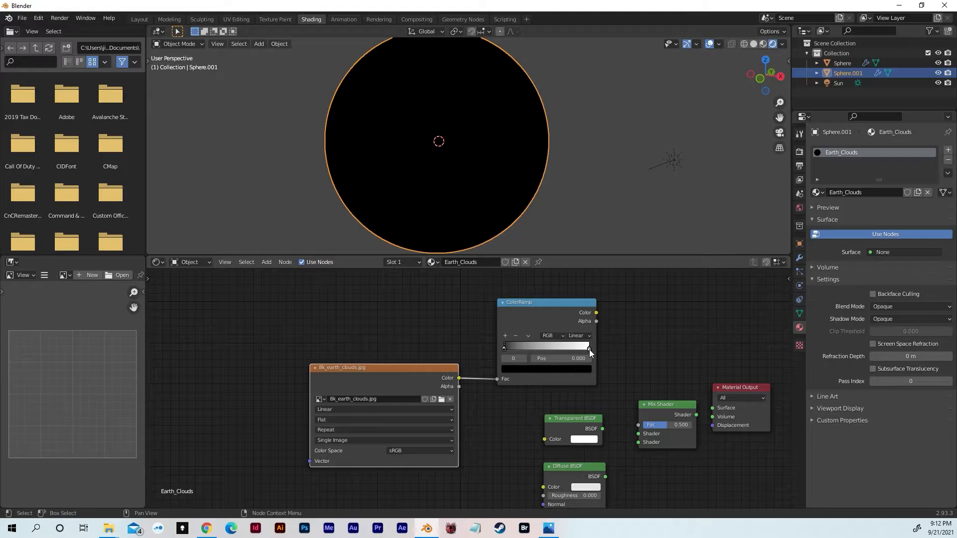
pyautogui.moveTo(589, 349); pyautogui.dragTo(588, 350)
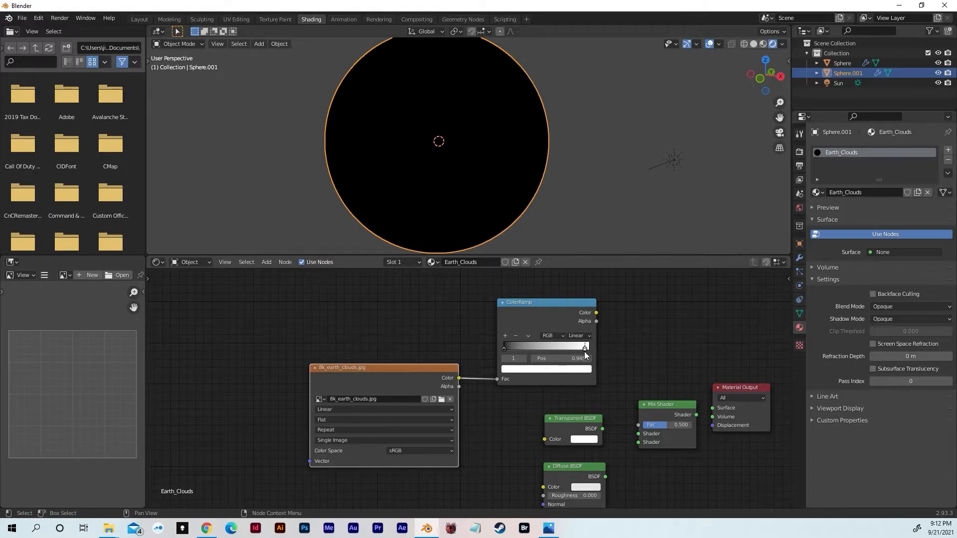
# - Wire the ColorRamp Color, Transparent BSDF and Diffuse BSDF into the Mix Shader's Fac and two Shader inputs, and its output to the Material Output Surface
pyautogui.moveTo(612, 375); pyautogui.dragTo(564, 362, button='middle')
pyautogui.moveTo(525, 408); pyautogui.dragTo(480, 360, button='middle')
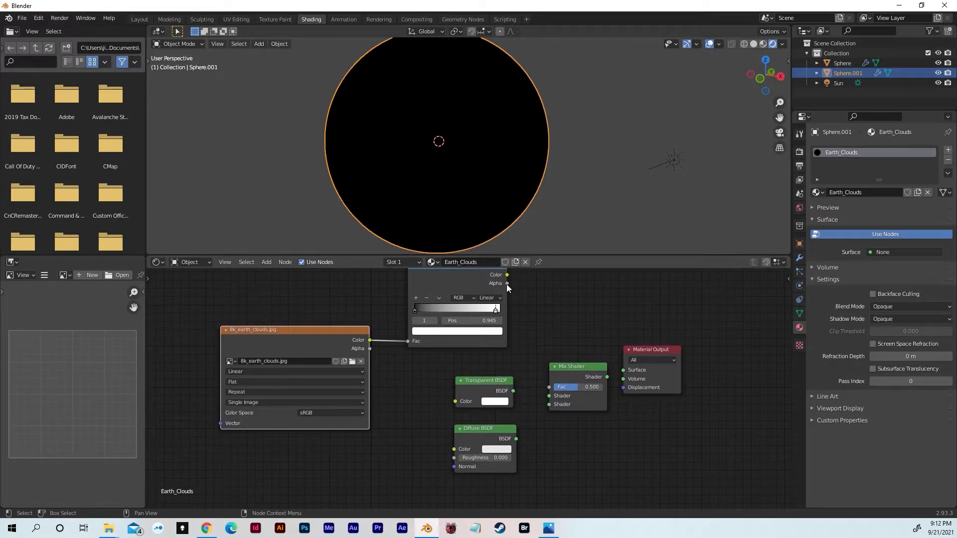
pyautogui.moveTo(508, 275); pyautogui.dragTo(550, 396)
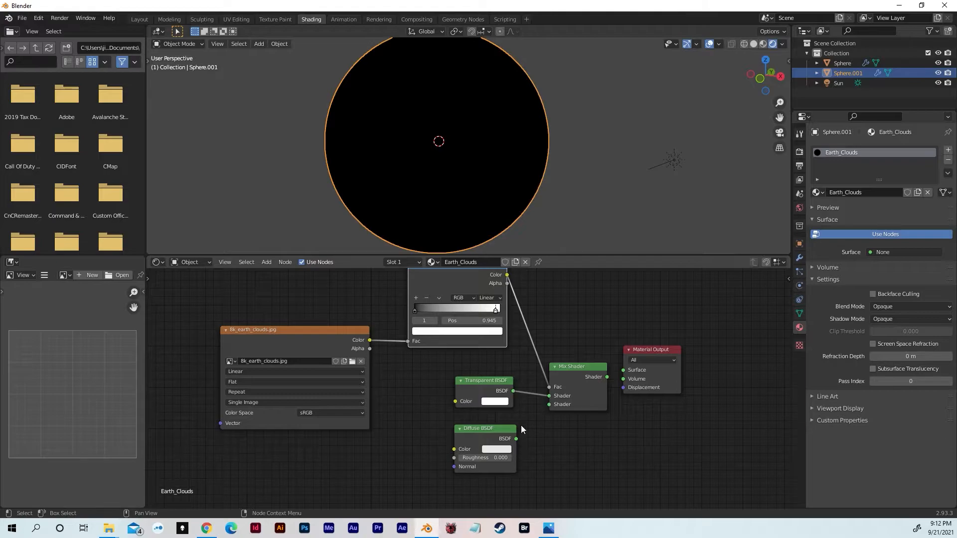
pyautogui.moveTo(517, 439); pyautogui.dragTo(549, 406)
pyautogui.moveTo(607, 377)
pyautogui.mouseDown()
pyautogui.moveTo(615, 364)
pyautogui.moveTo(623, 370)
pyautogui.mouseUp()
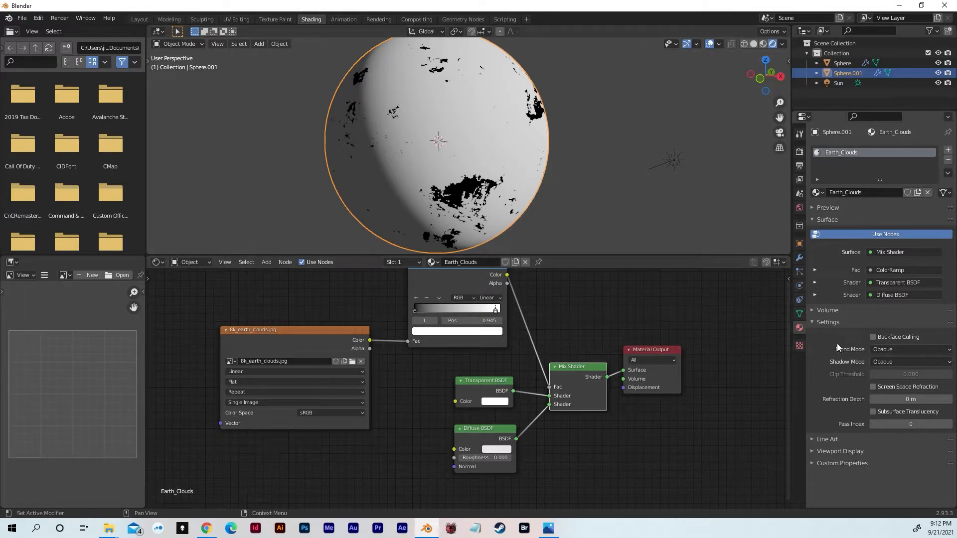
# - Set the Earth_Clouds material's Blend Mode to Alpha Blend and turn off Show Backface
pyautogui.click(884, 350)
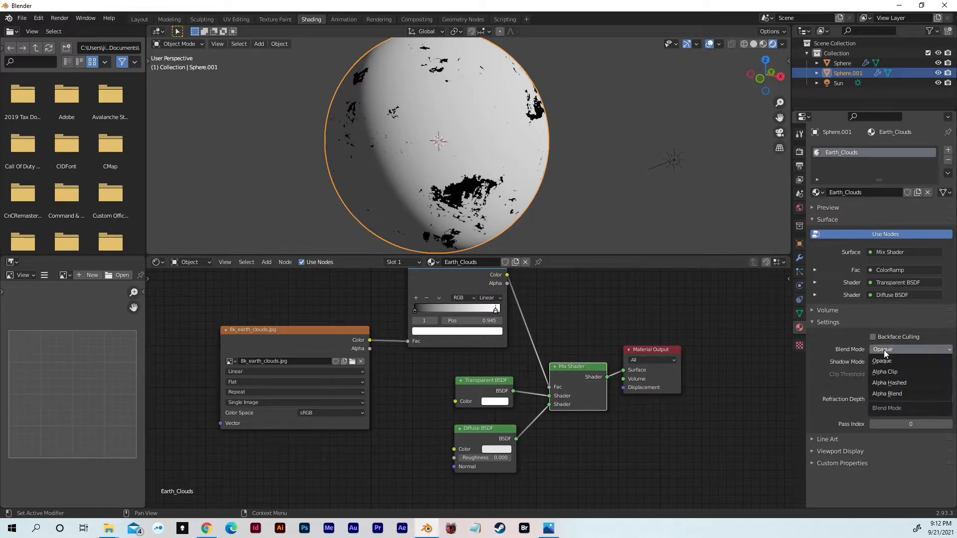
pyautogui.click(893, 397)
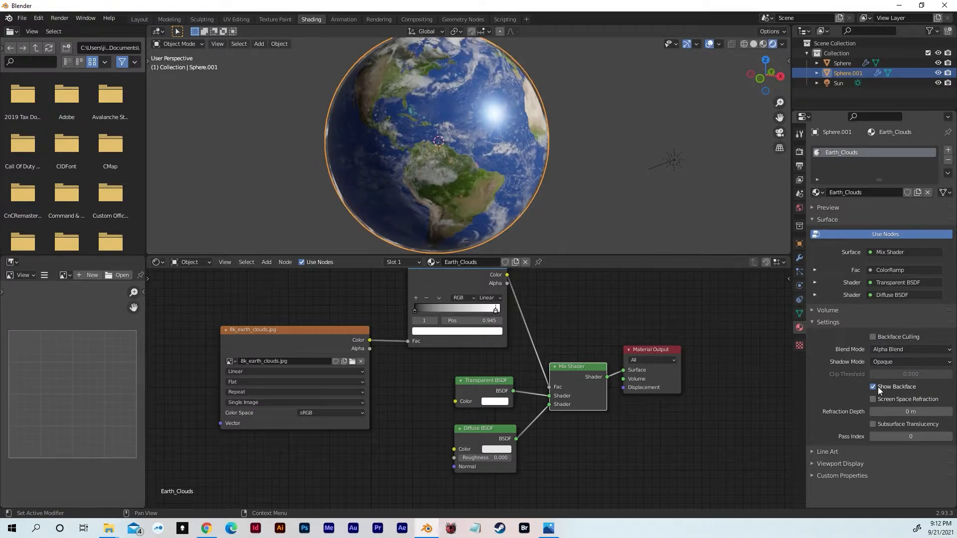
pyautogui.click(565, 168)
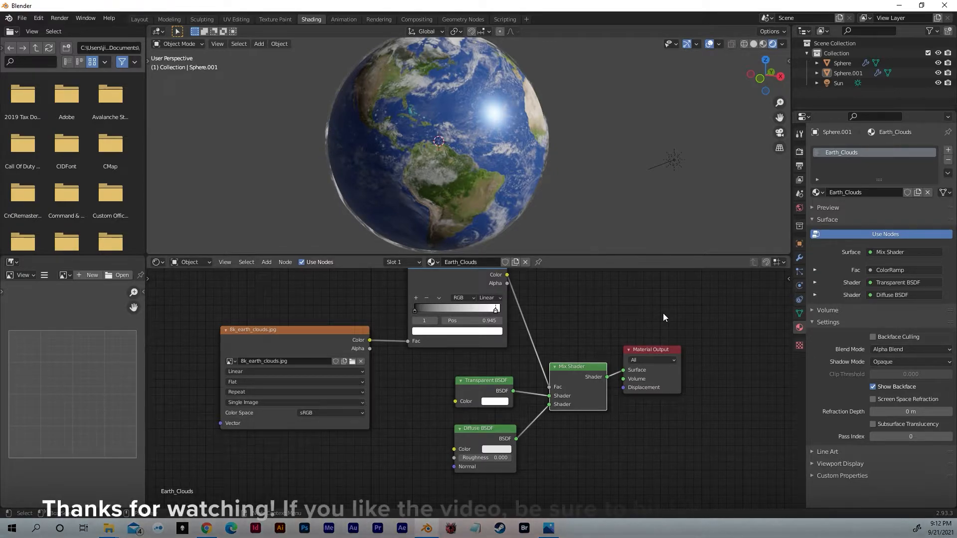
pyautogui.click(874, 387)
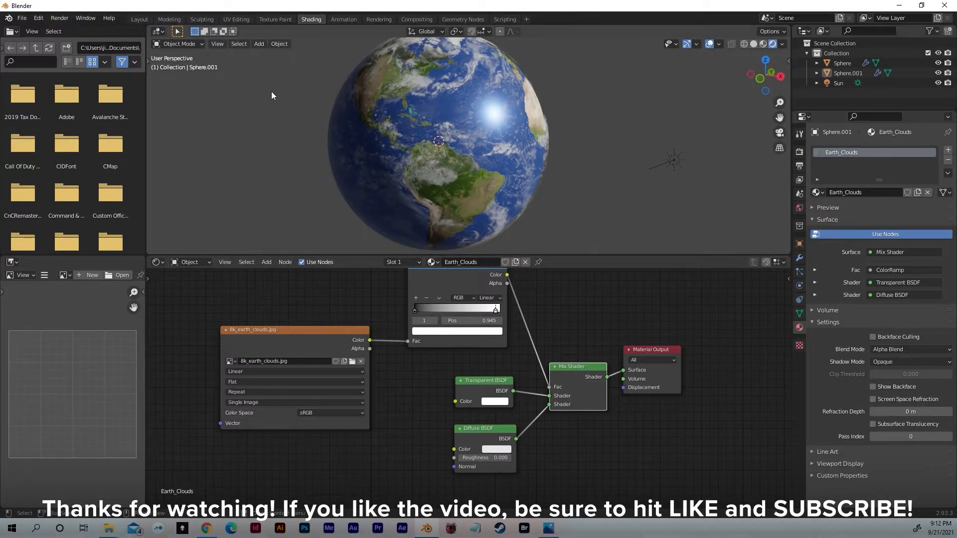
# - Duplicate the cloud sphere in place and scale the copy up to about 1.02
pyautogui.moveTo(556, 117)
pyautogui.mouseDown(button='middle')
pyautogui.moveTo(560, 127)
pyautogui.moveTo(552, 125)
pyautogui.moveTo(577, 122)
pyautogui.moveTo(569, 122)
pyautogui.mouseUp(button='middle')
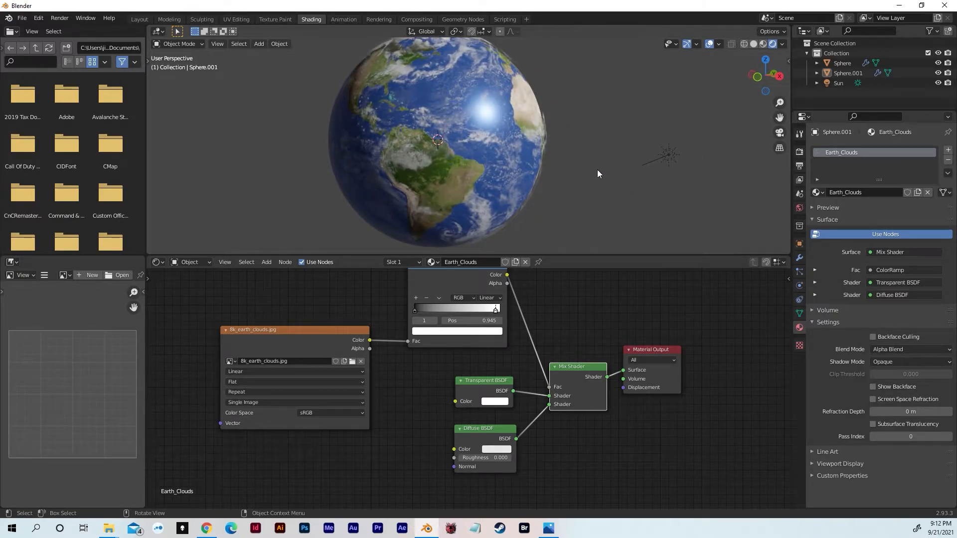
pyautogui.click(543, 157)
pyautogui.hotkey('shift', 'a')
pyautogui.press('Escape')
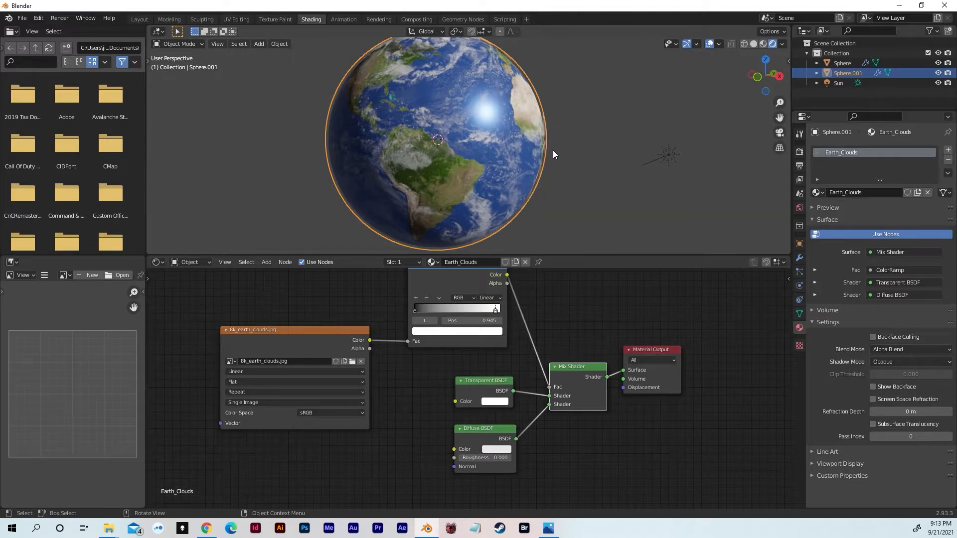
pyautogui.hotkey('shift', 'd')
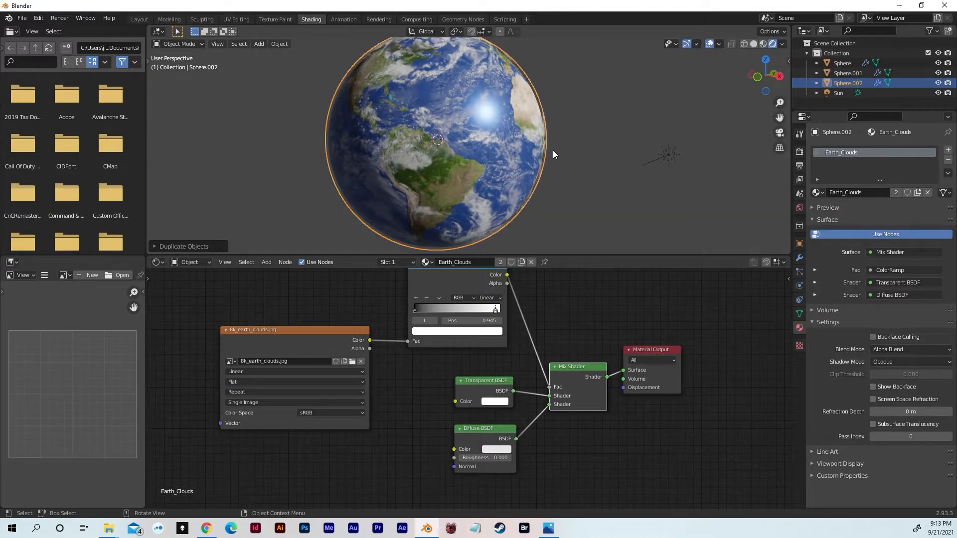
pyautogui.rightClick(552, 151)
pyautogui.press('s')
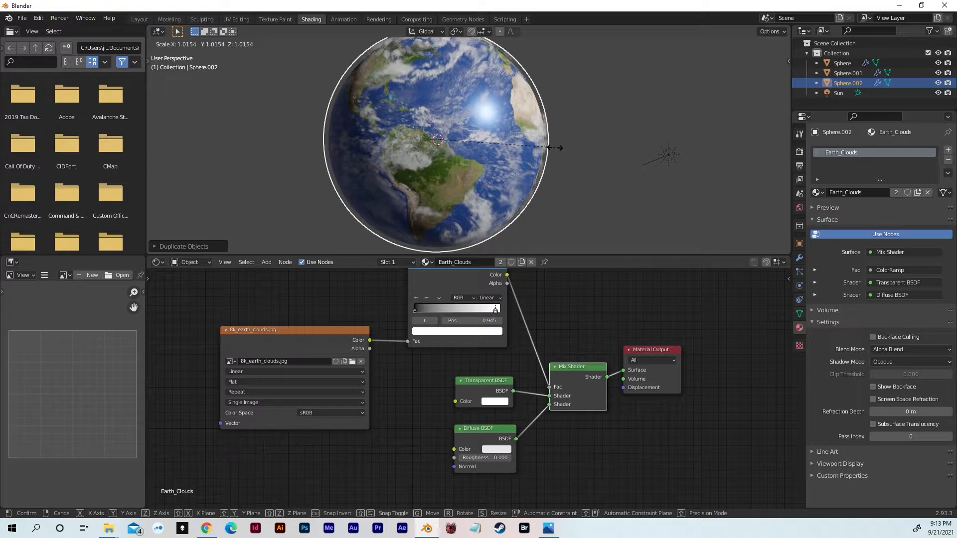
pyautogui.click(555, 148)
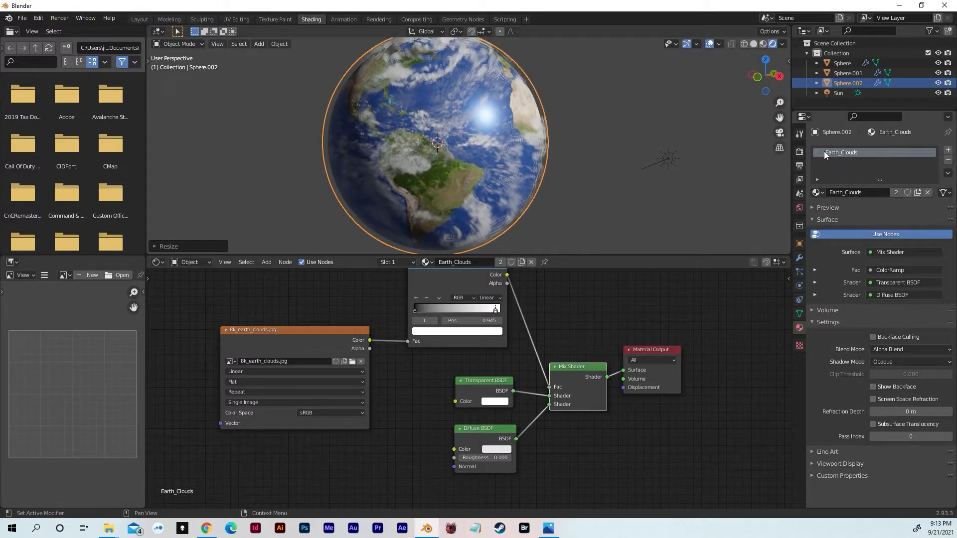
# - Rename the newly duplicated outer sphere Sphere.002 as Atmosphere
pyautogui.doubleClick(846, 83)
pyautogui.write('A')
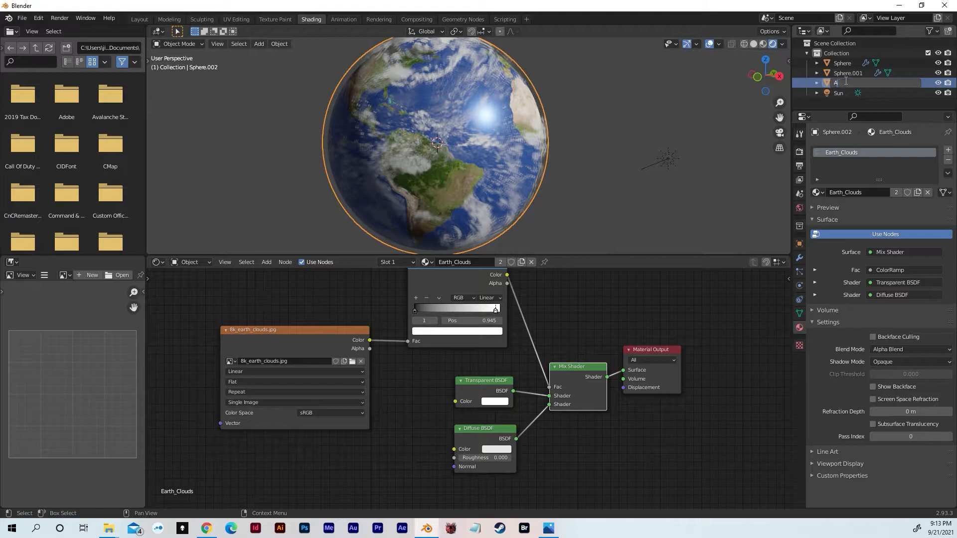
pyautogui.write('tmosphere')
pyautogui.press('Return')
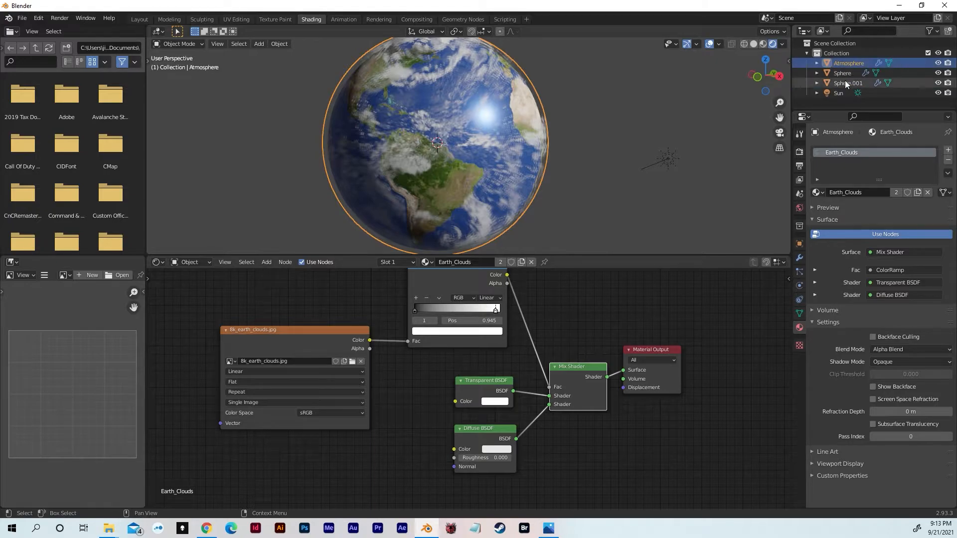
# - Rename the cloud sphere Sphere.001 as Clouds
pyautogui.click(846, 84)
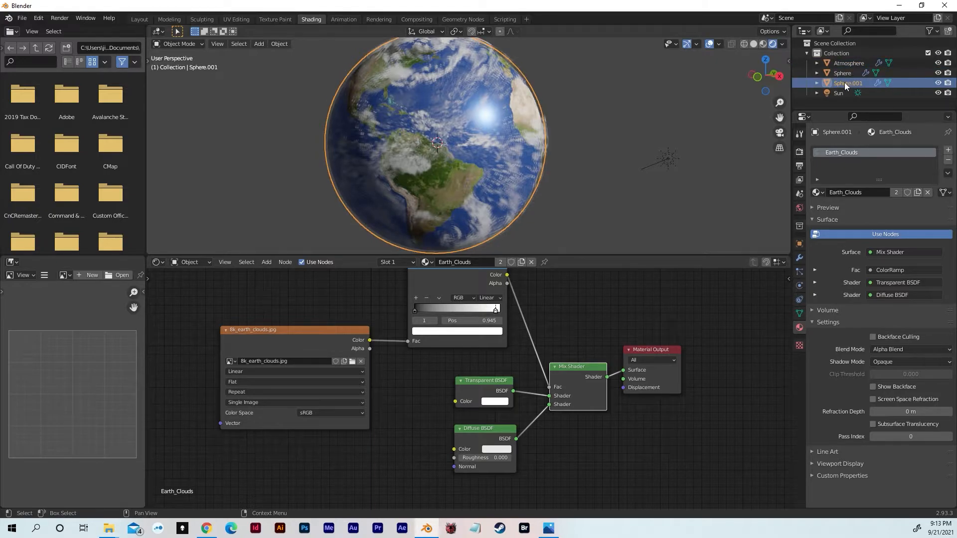
pyautogui.doubleClick(842, 82)
pyautogui.write('Clouds')
pyautogui.press('Return')
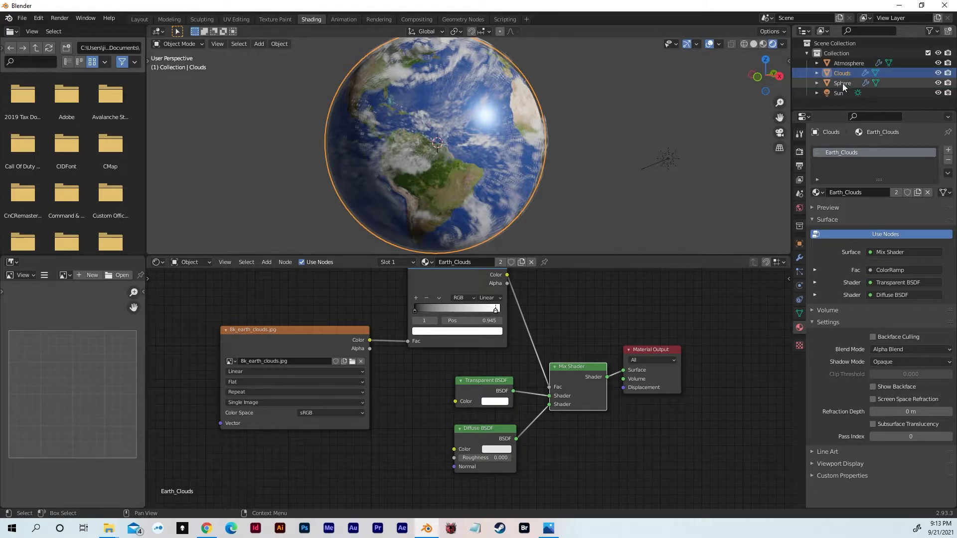
# - Rename the original sphere with the Earth_Surface material as Earth
pyautogui.click(839, 85)
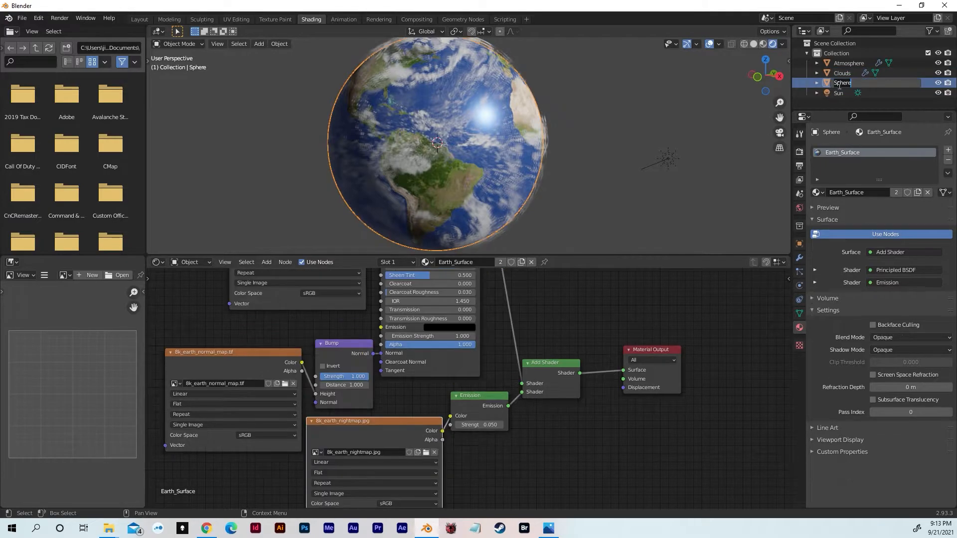
pyautogui.press('BackSpace')
pyautogui.write('Earth')
pyautogui.press('Return')
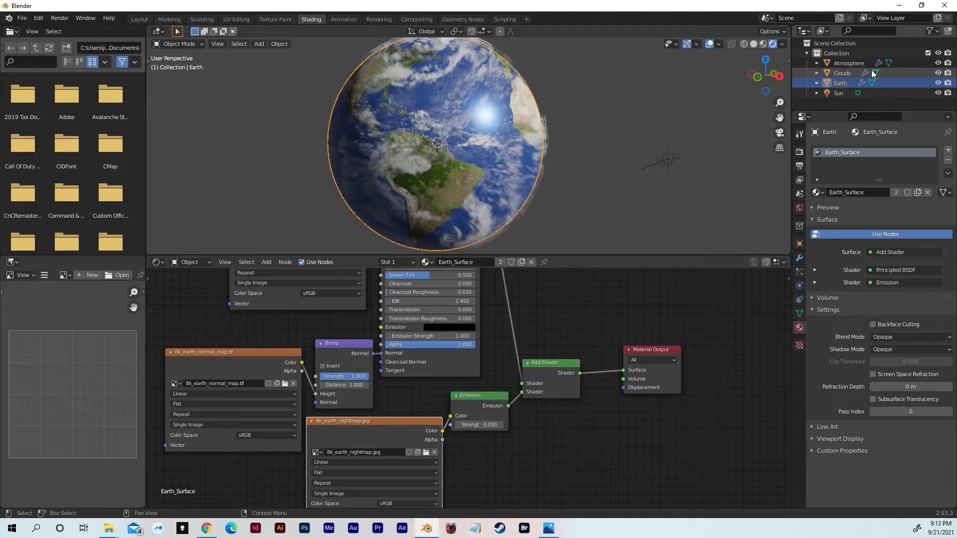
# - Give the Atmosphere sphere its own independent copy of the Earth_Clouds material
pyautogui.click(845, 63)
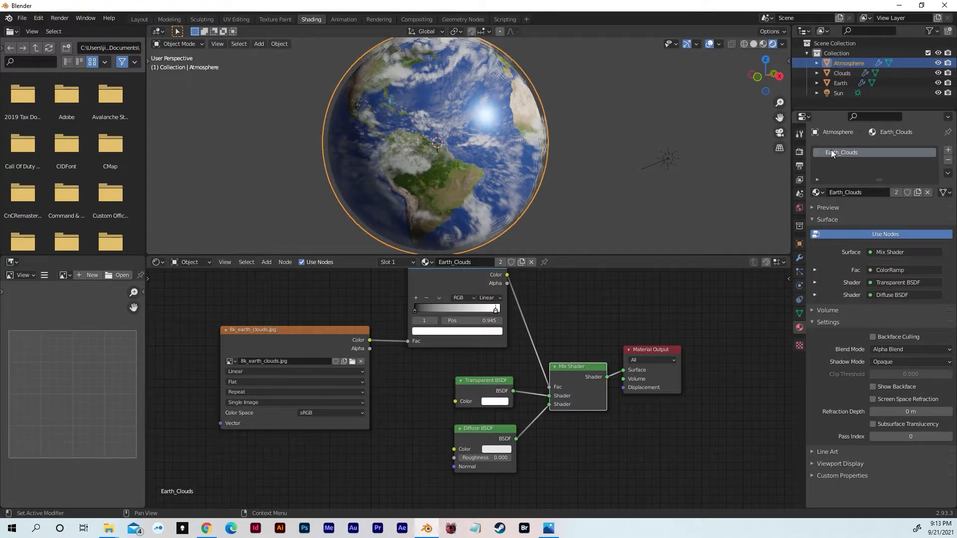
pyautogui.click(918, 193)
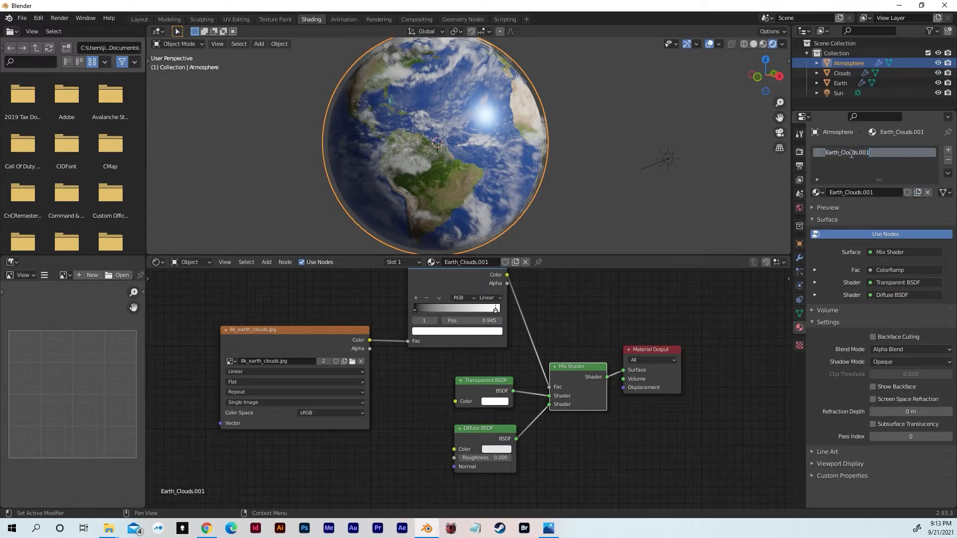
# - Rename the Atmosphere sphere's copied cloud material as Earth_Atmosphere
pyautogui.press('Right')
pyautogui.hotkey('shift', 'Left')
pyautogui.hotkey('shift', 'Left')
pyautogui.hotkey('shift', 'Left')
pyautogui.hotkey('shift', 'Left')
pyautogui.hotkey('shift', 'Left')
pyautogui.hotkey('shift', 'Left')
pyautogui.hotkey('shift', 'Left')
pyautogui.hotkey('shift', 'Left')
pyautogui.hotkey('shift', 'Left')
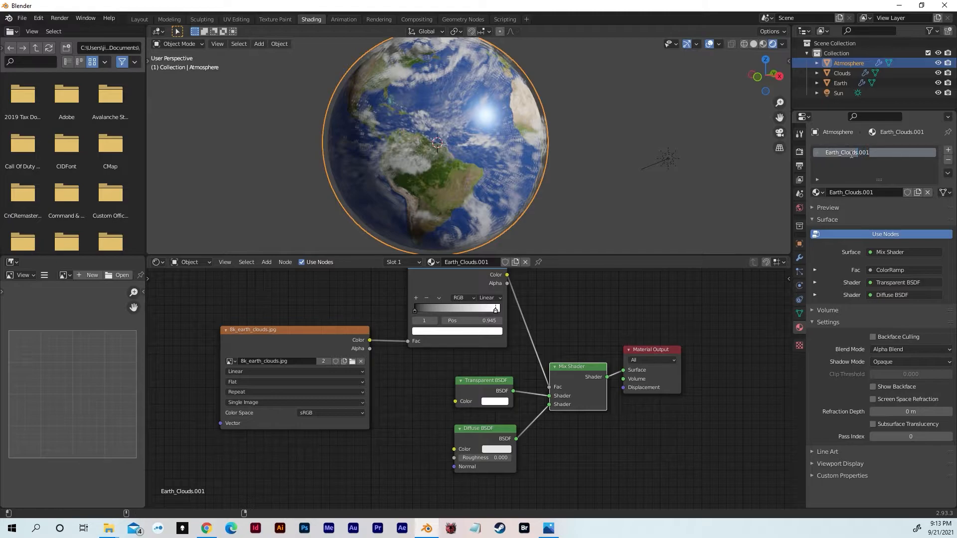
pyautogui.hotkey('shift', 'Left')
pyautogui.write('A')
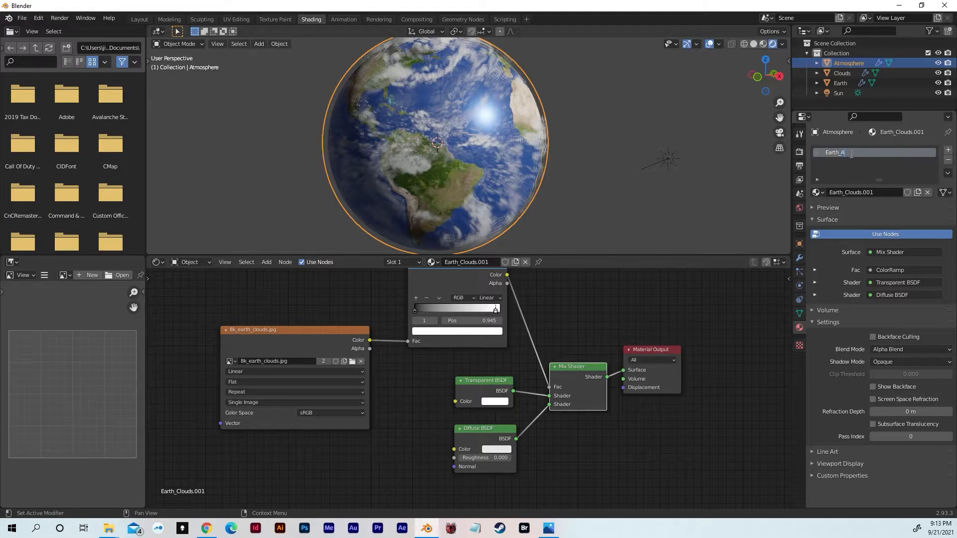
pyautogui.write('tmospherer')
pyautogui.press('Return')
# - Disconnect the Mix Shader from the Material Output and delete the 8k_earth_clouds.jpg image texture node
pyautogui.press('Home')
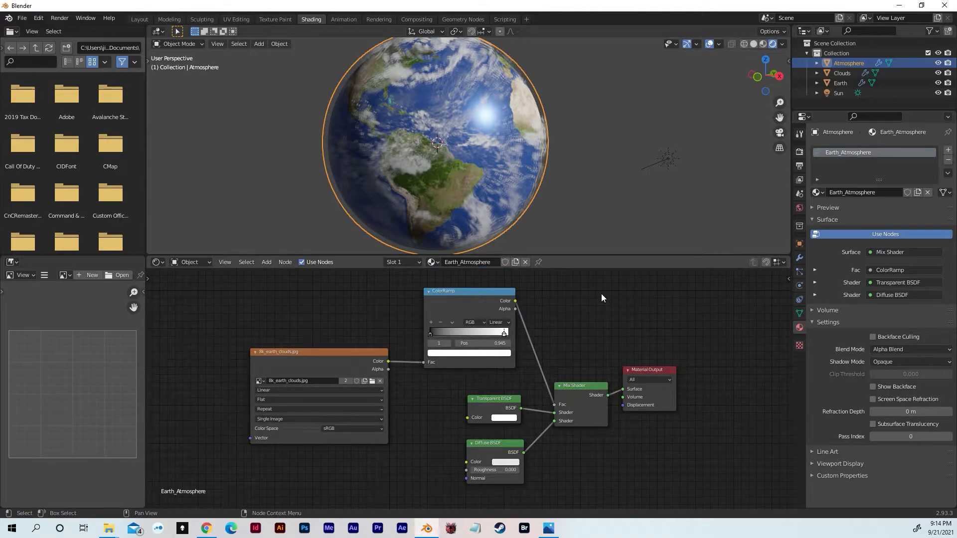
pyautogui.moveTo(212, 308); pyautogui.dragTo(264, 311)
pyautogui.moveTo(622, 389); pyautogui.dragTo(613, 379)
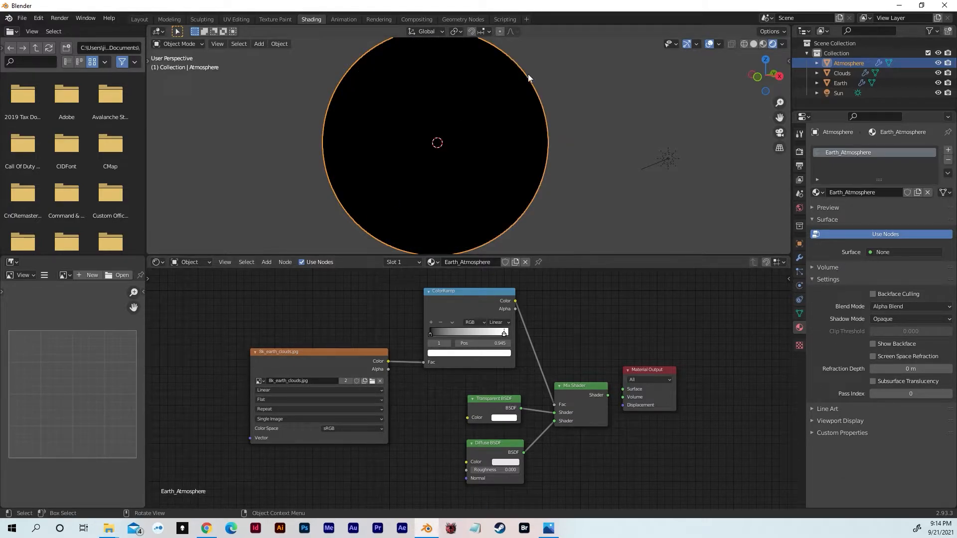
pyautogui.click(296, 352)
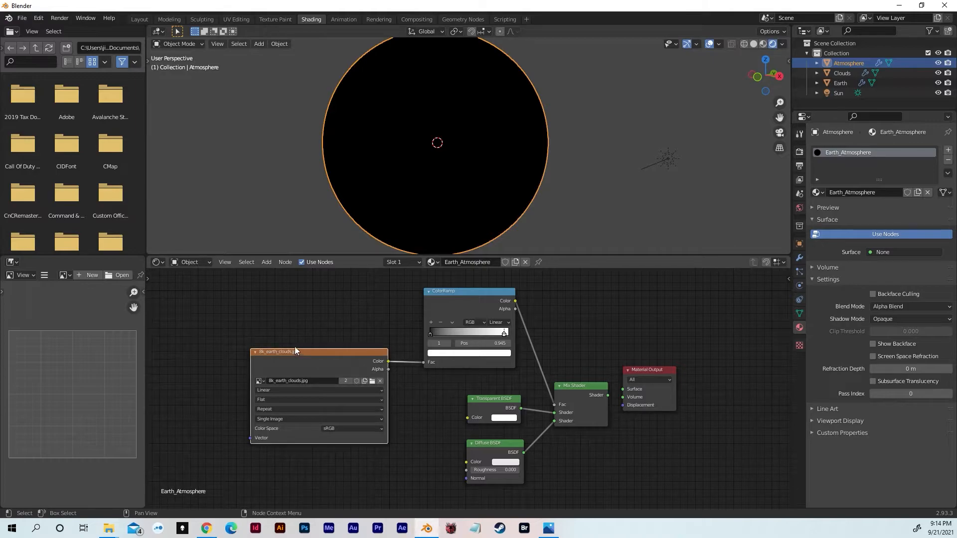
pyautogui.moveTo(330, 352); pyautogui.dragTo(320, 350)
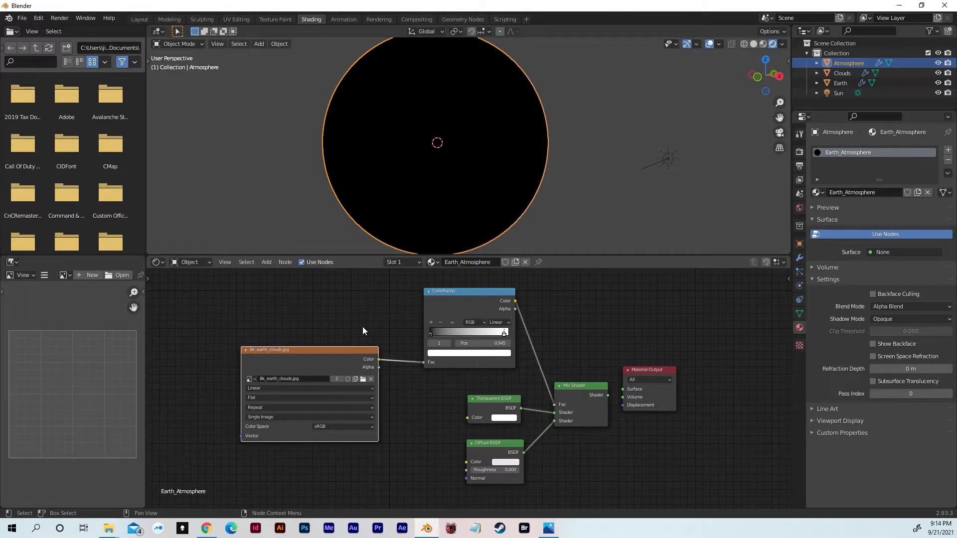
pyautogui.press('x')
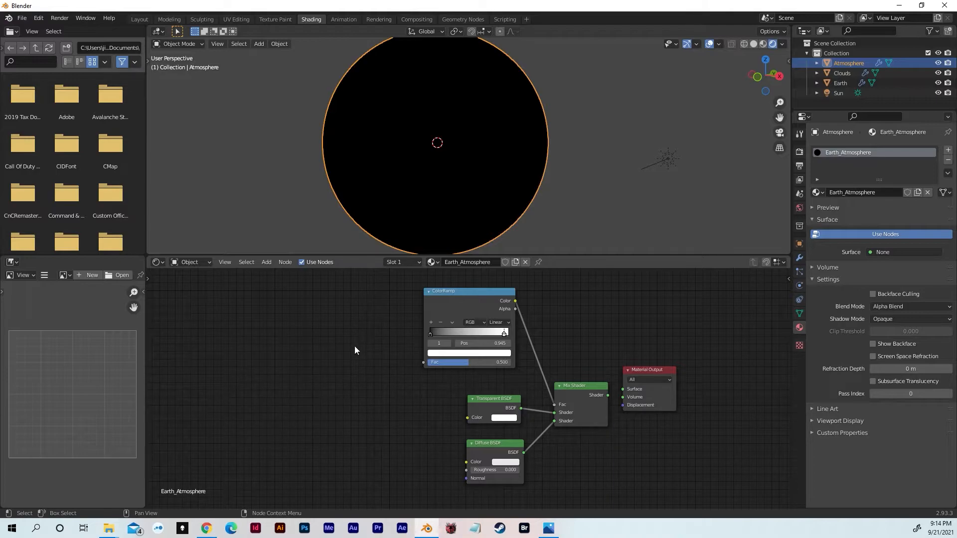
# - Add a Layer Weight node and connect its Facing output to the ColorRamp's Fac input
pyautogui.hotkey('shift', 'a')
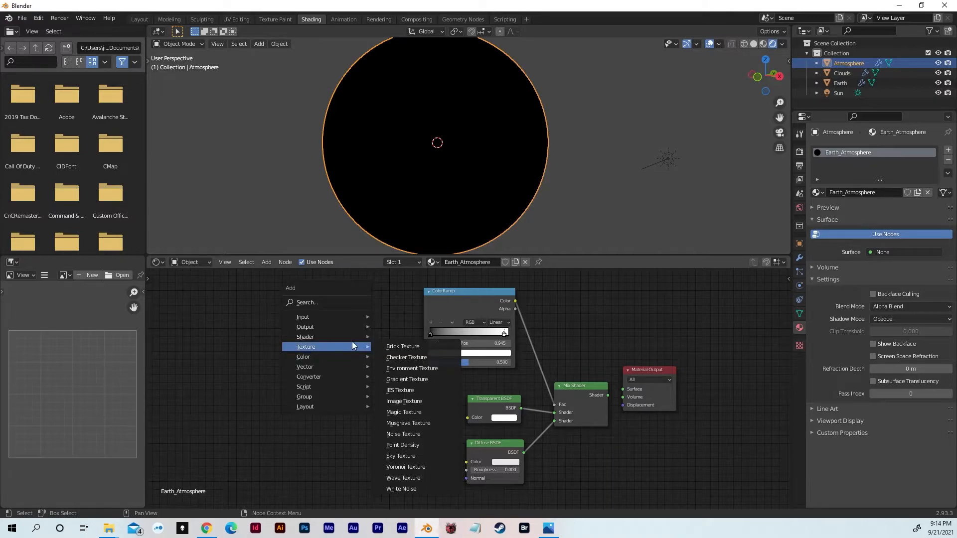
pyautogui.click(328, 300)
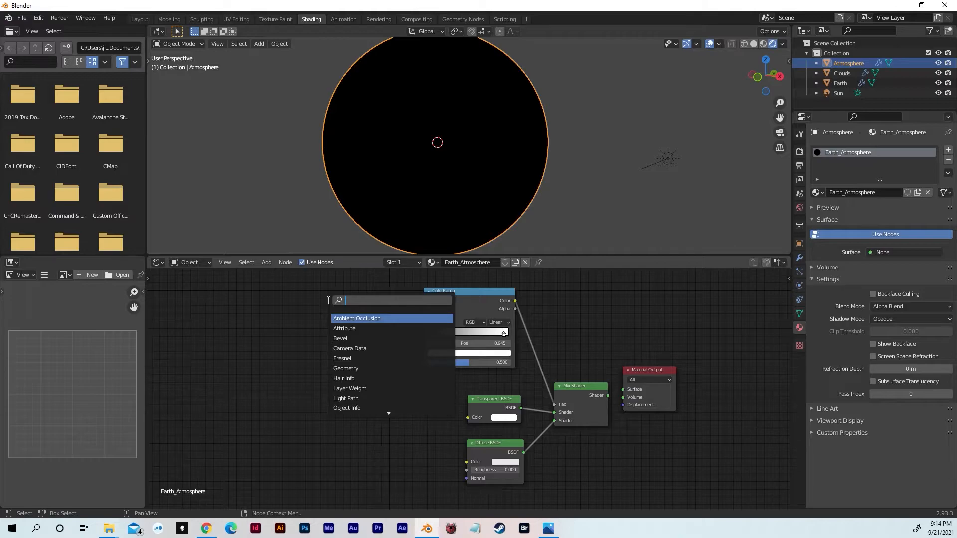
pyautogui.write('weig')
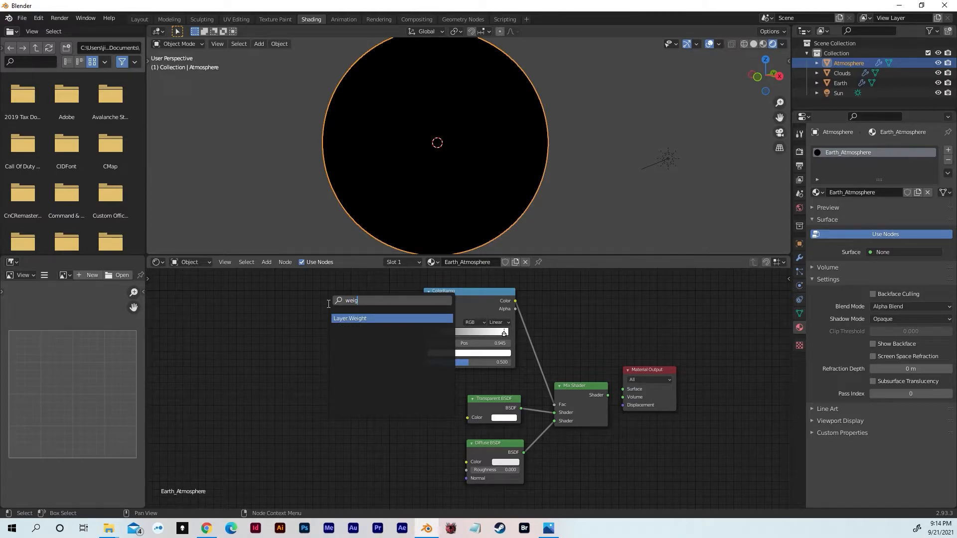
pyautogui.click(350, 319)
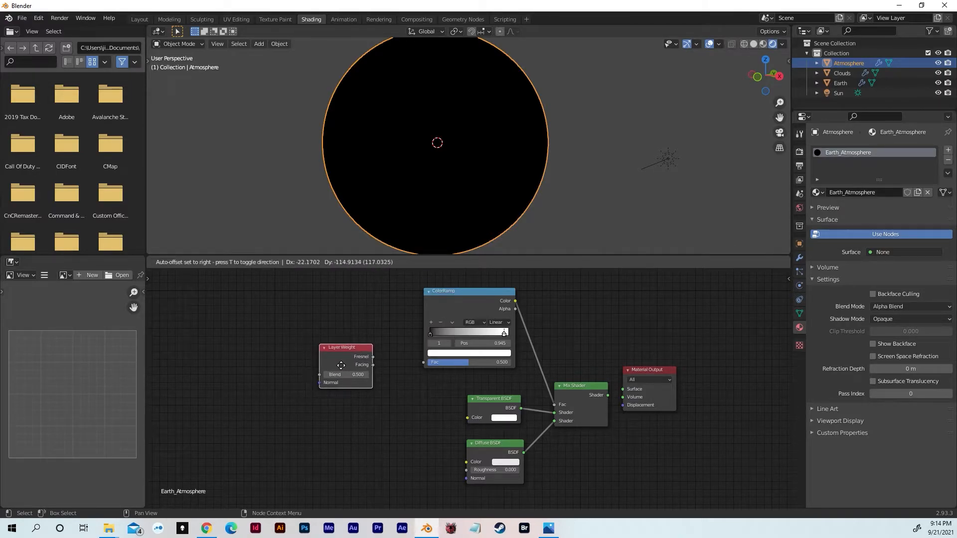
pyautogui.click(339, 365)
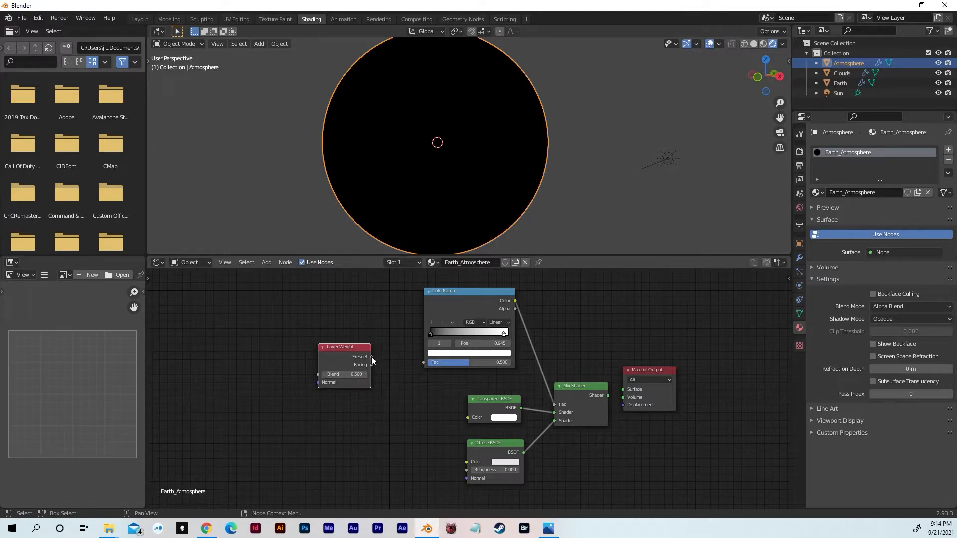
pyautogui.moveTo(372, 364); pyautogui.dragTo(423, 363)
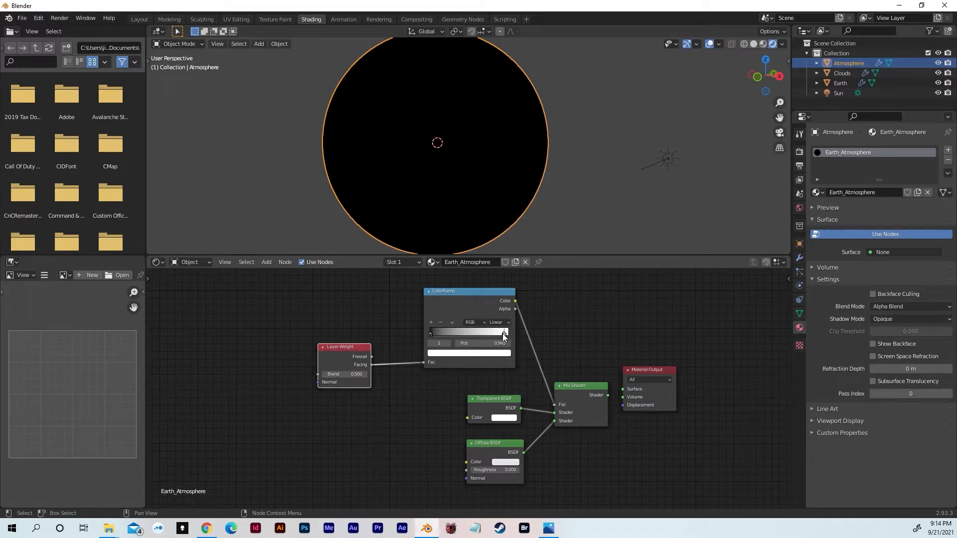
# - Move the ColorRamp's white stop to about 0.732 and add a black stop beyond it at about 0.864
pyautogui.moveTo(503, 336); pyautogui.dragTo(482, 337)
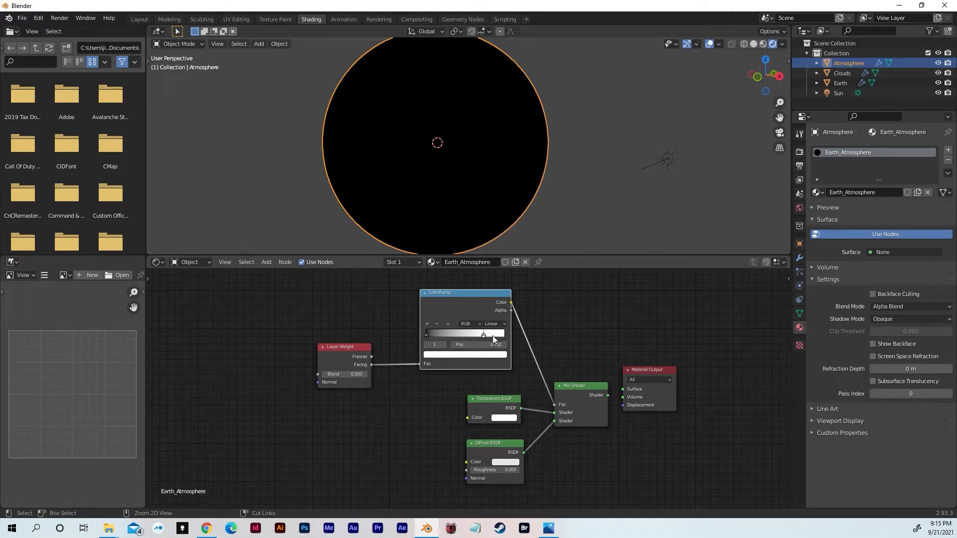
pyautogui.moveTo(490, 336); pyautogui.dragTo(494, 337)
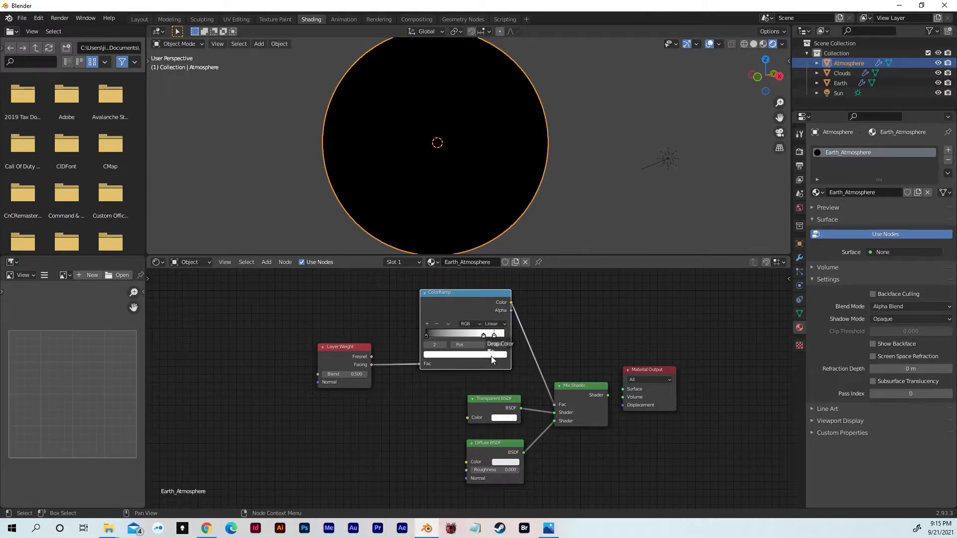
pyautogui.click(493, 355)
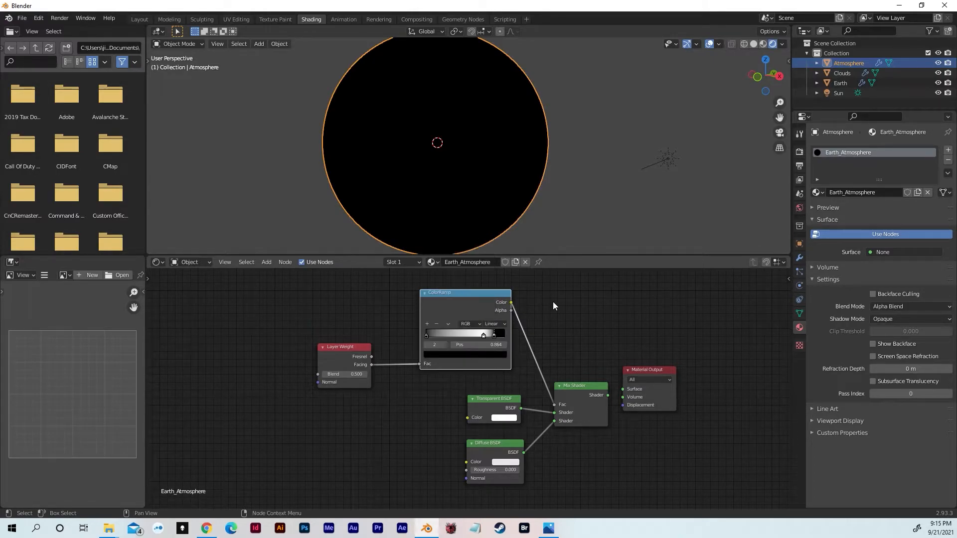
# - Set the ColorRamp interpolation to B-Spline and move its first black stop to about 0.441
pyautogui.click(495, 324)
pyautogui.click(499, 358)
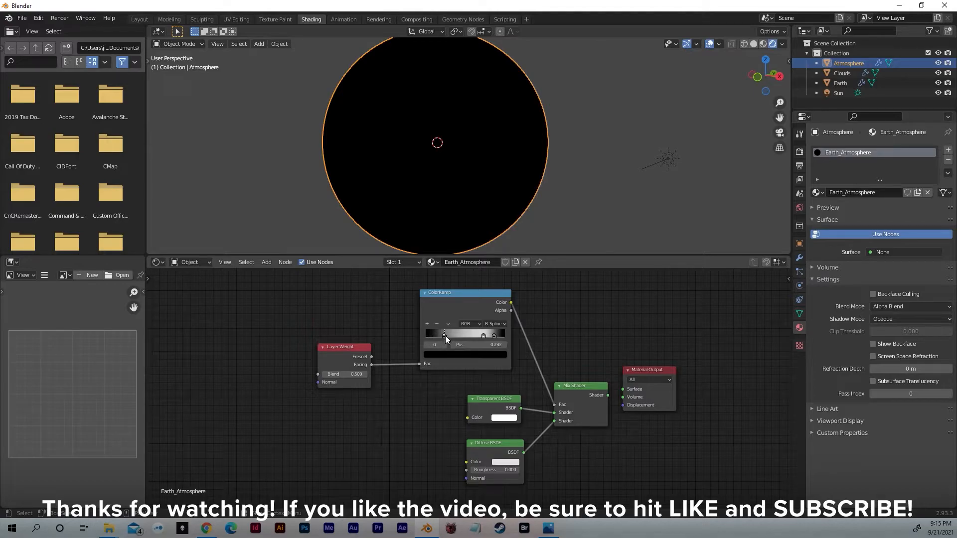
pyautogui.moveTo(459, 336); pyautogui.dragTo(461, 336)
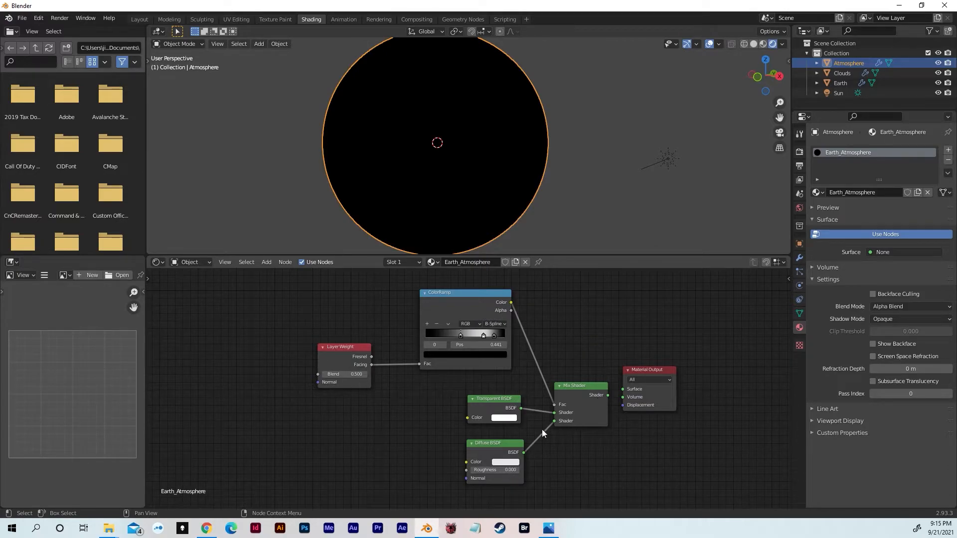
# - Reconnect the Mix Shader to the Material Output's Surface and set the Diffuse BSDF color to a dark blue with hue about 0.623
pyautogui.click(504, 463)
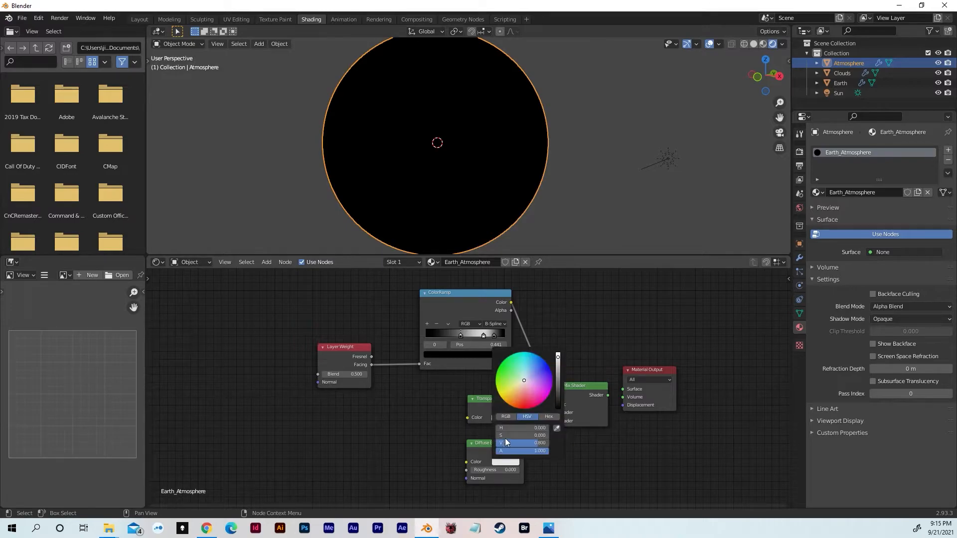
pyautogui.moveTo(611, 394); pyautogui.dragTo(623, 390)
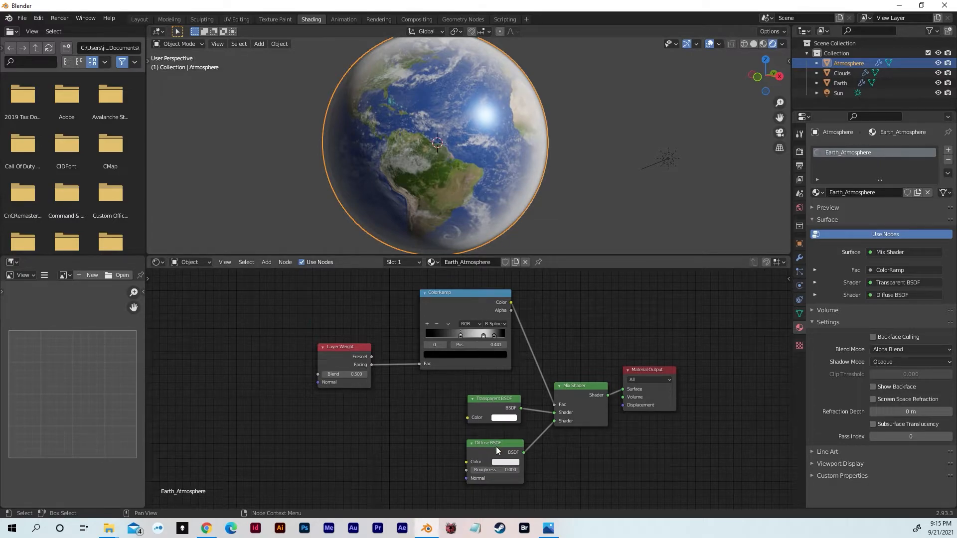
pyautogui.click(500, 463)
pyautogui.moveTo(542, 385); pyautogui.dragTo(537, 367)
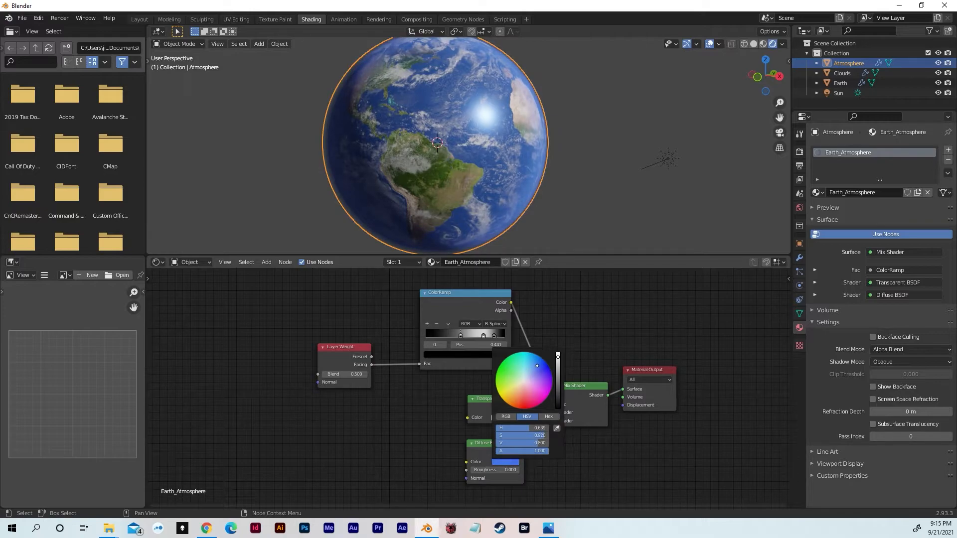
pyautogui.moveTo(537, 364); pyautogui.dragTo(536, 364)
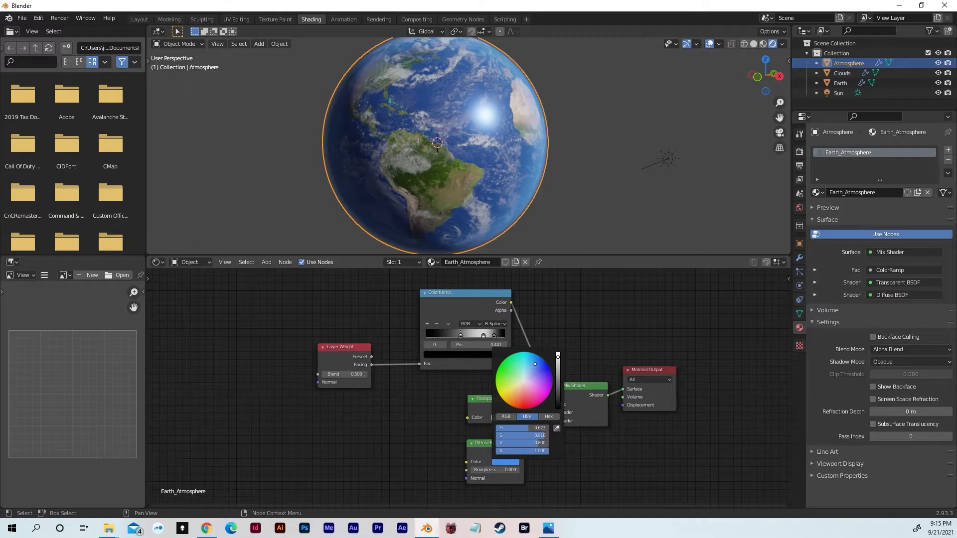
pyautogui.moveTo(559, 357); pyautogui.dragTo(559, 381)
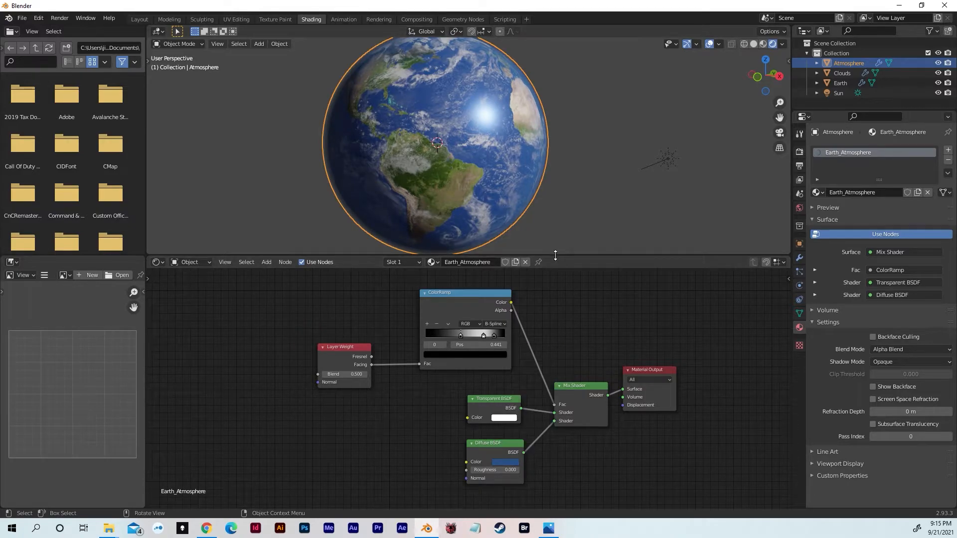
# - Enlarge the 3D viewport and scale the Atmosphere and Clouds spheres down slightly together
pyautogui.moveTo(558, 257); pyautogui.dragTo(559, 328)
pyautogui.click(561, 247)
pyautogui.moveTo(561, 247); pyautogui.dragTo(622, 193, button='middle')
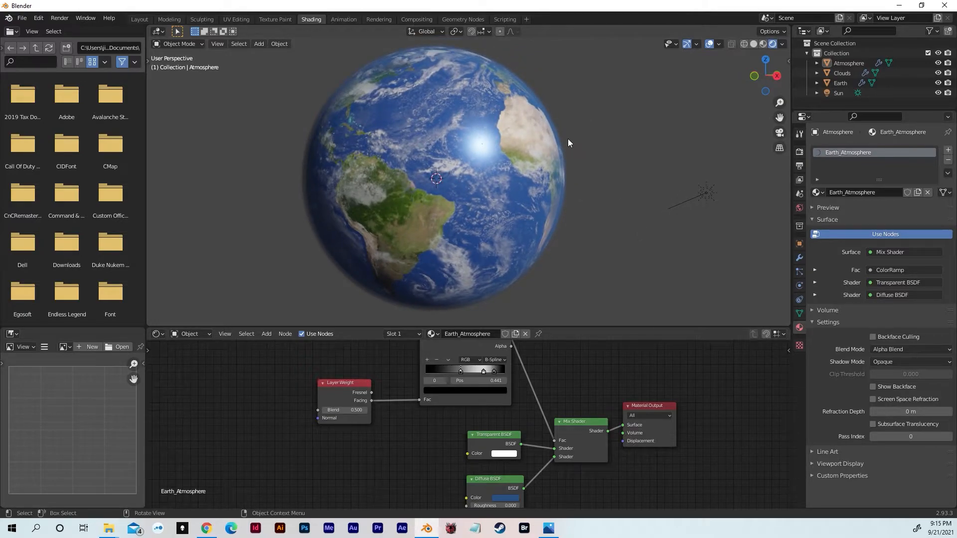
pyautogui.moveTo(562, 141); pyautogui.dragTo(558, 141)
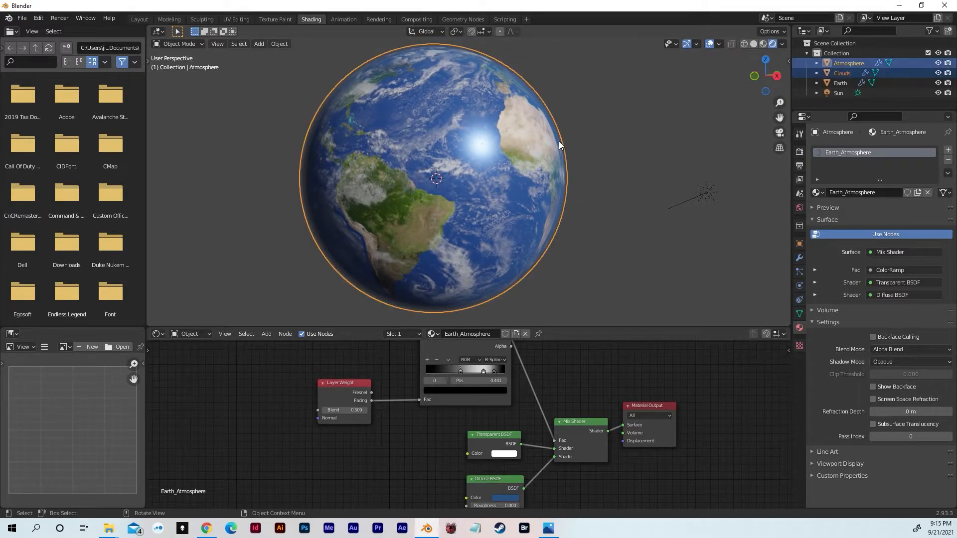
pyautogui.press('s')
pyautogui.click(676, 120)
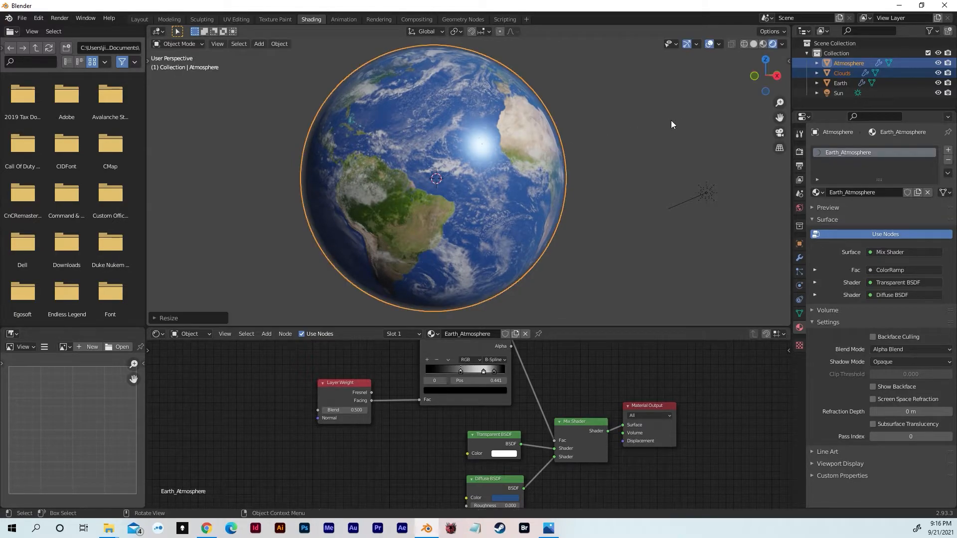
# - Fine-tune the scale of the Atmosphere sphere on its own and deselect it
pyautogui.click(836, 64)
pyautogui.press('s')
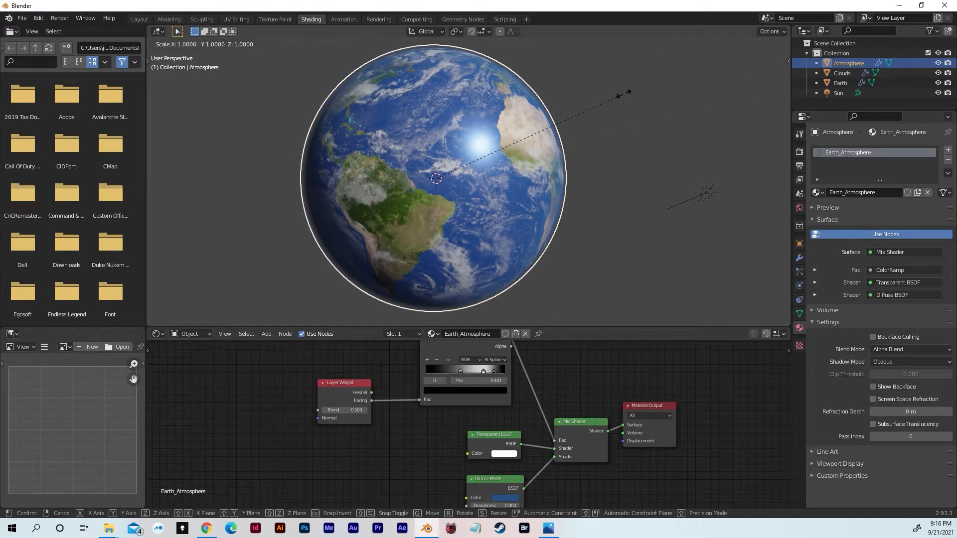
pyautogui.click(623, 95)
pyautogui.click(632, 116)
pyautogui.moveTo(612, 205); pyautogui.dragTo(617, 208, button='middle')
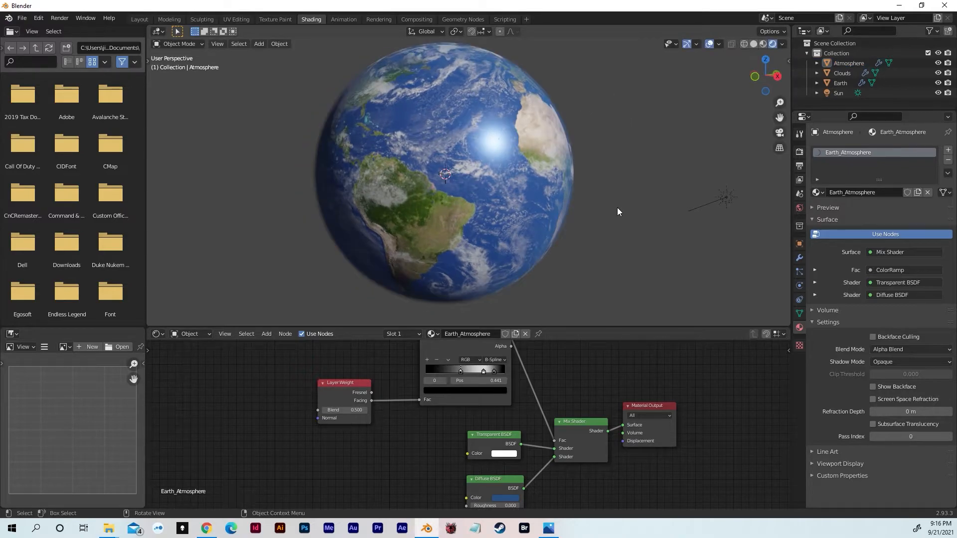
# - Switch the shader editor to the World shader type and add a World Output node to the empty node tree
pyautogui.click(193, 334)
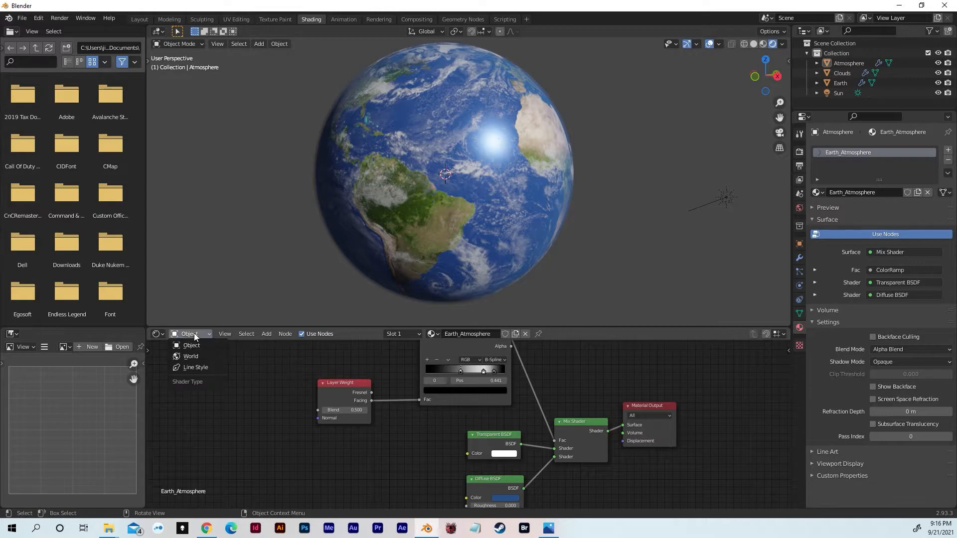
pyautogui.click(195, 357)
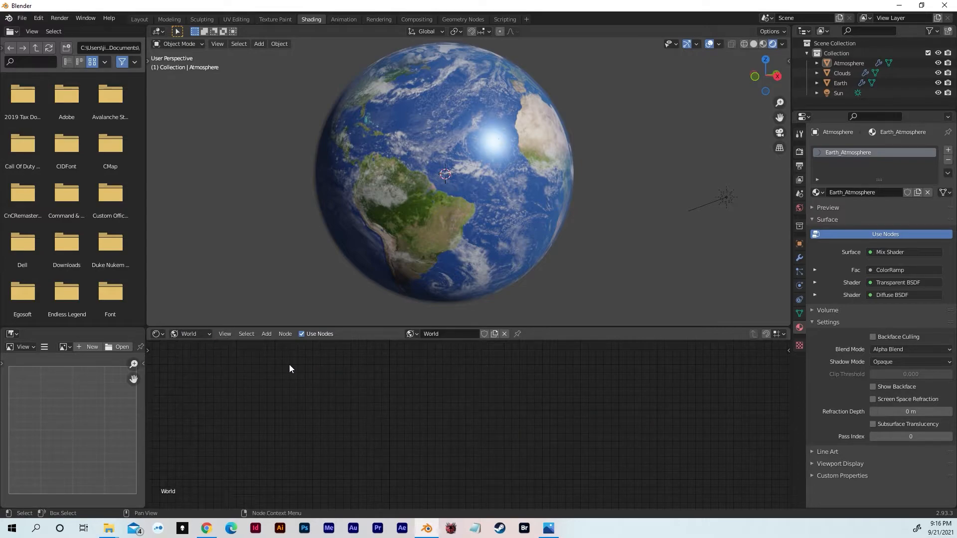
pyautogui.moveTo(439, 328); pyautogui.dragTo(430, 282)
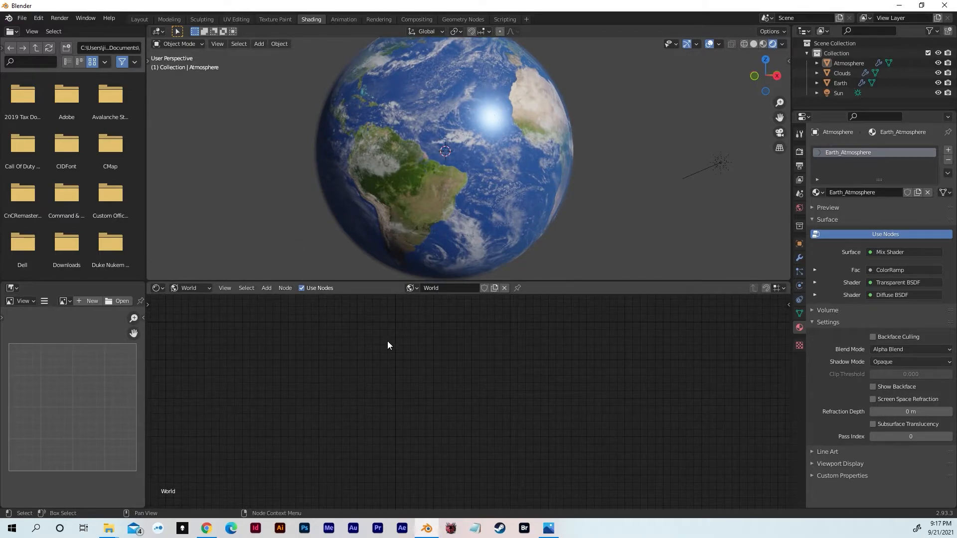
pyautogui.hotkey('shift', 'a')
pyautogui.click(358, 297)
pyautogui.write('worl')
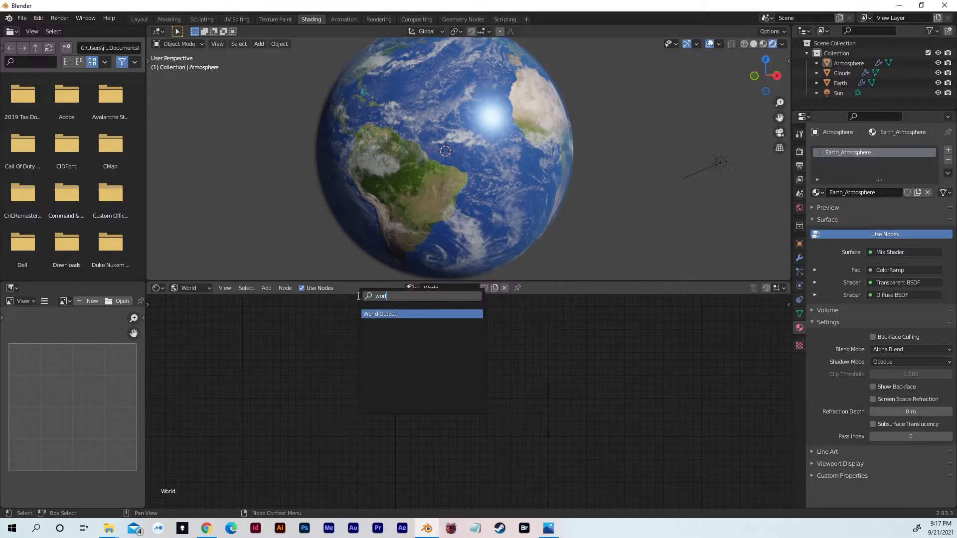
pyautogui.click(371, 314)
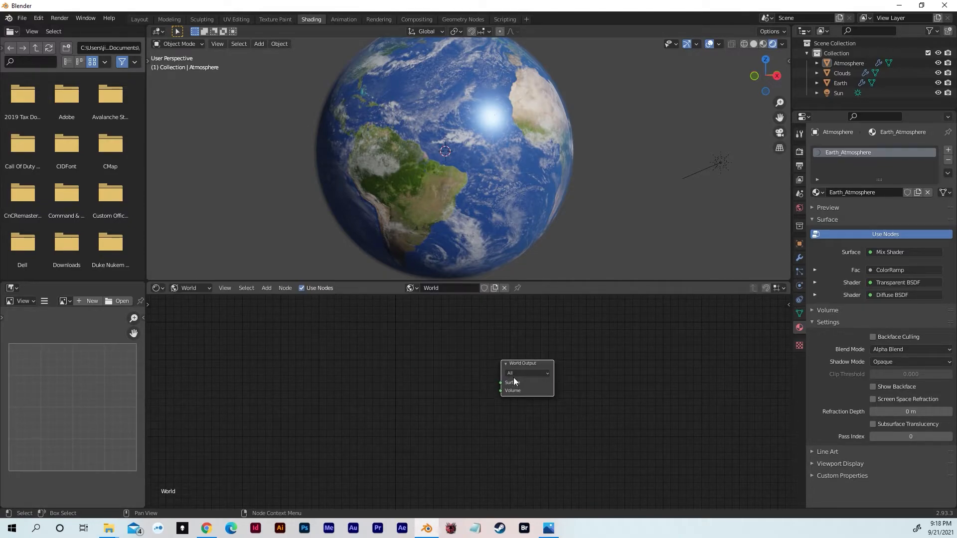
pyautogui.click(518, 367)
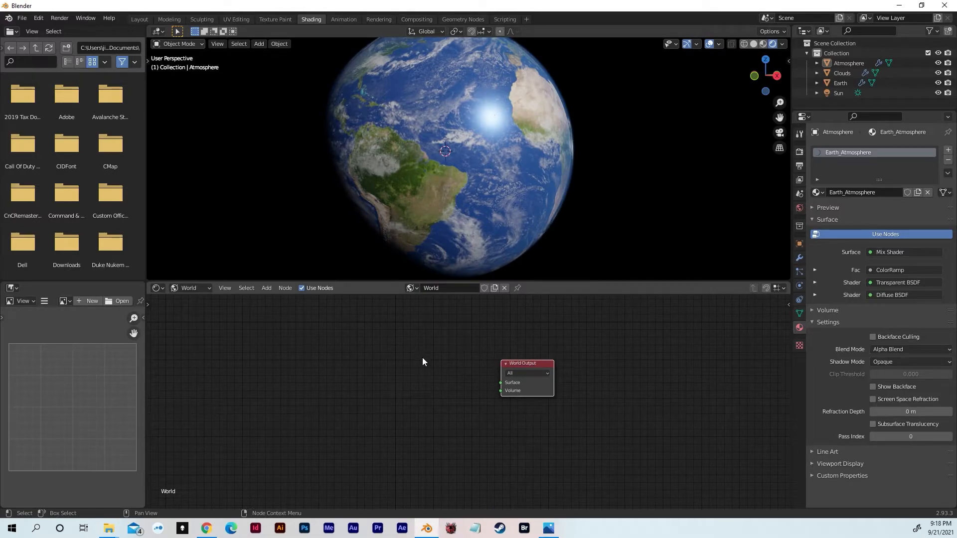
# - Add an Environment Texture node to the world node tree, placed beside the World Output node
pyautogui.hotkey('shift', 'a')
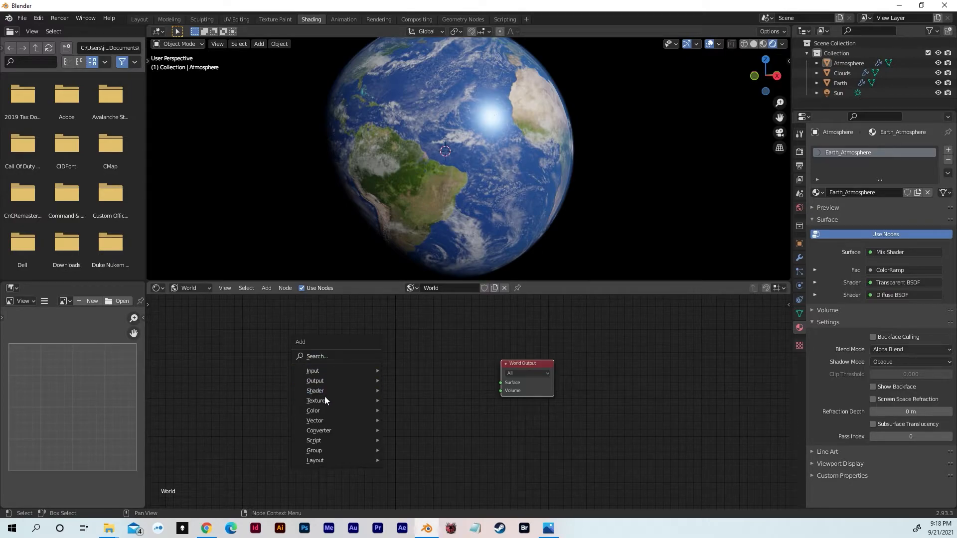
pyautogui.moveTo(324, 402)
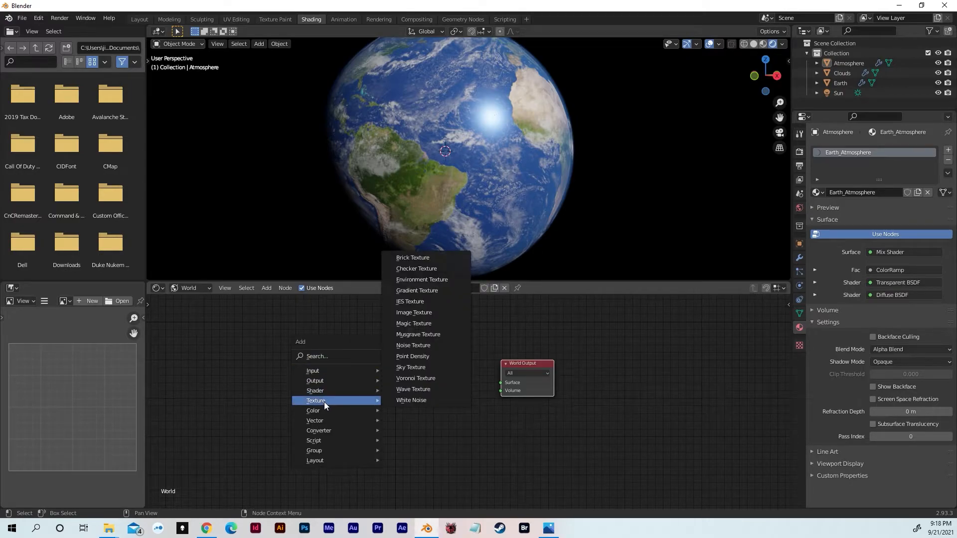
pyautogui.click(424, 280)
pyautogui.click(364, 365)
pyautogui.moveTo(365, 367); pyautogui.dragTo(300, 368)
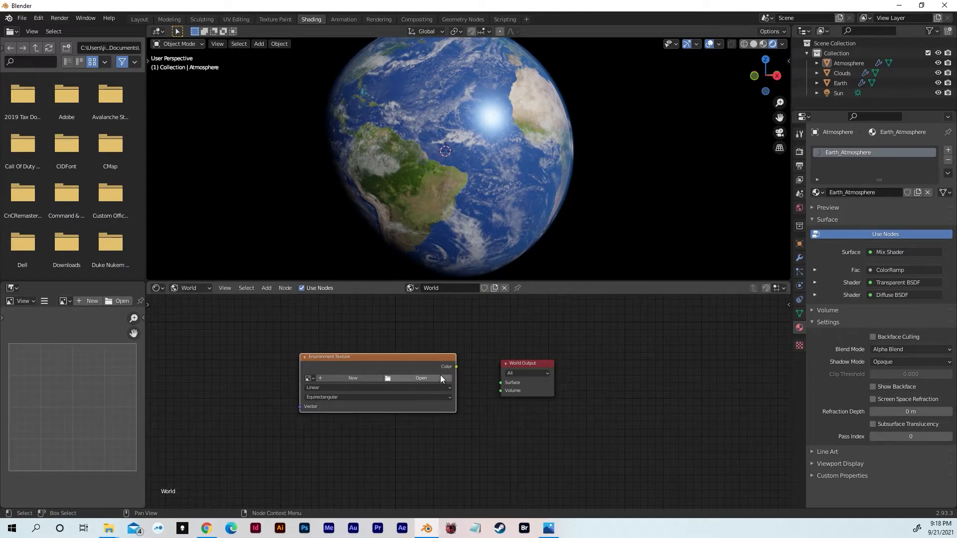
# - Load 8k_stars_milky_way.jpg from the Earth Textures folder into the Environment Texture node
pyautogui.click(187, 288)
pyautogui.click(420, 377)
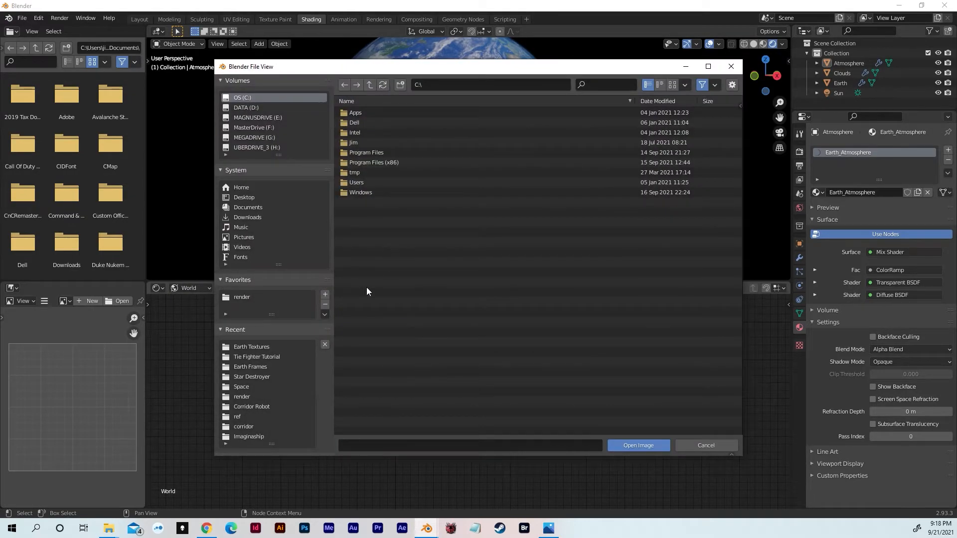
pyautogui.click(272, 346)
pyautogui.click(390, 182)
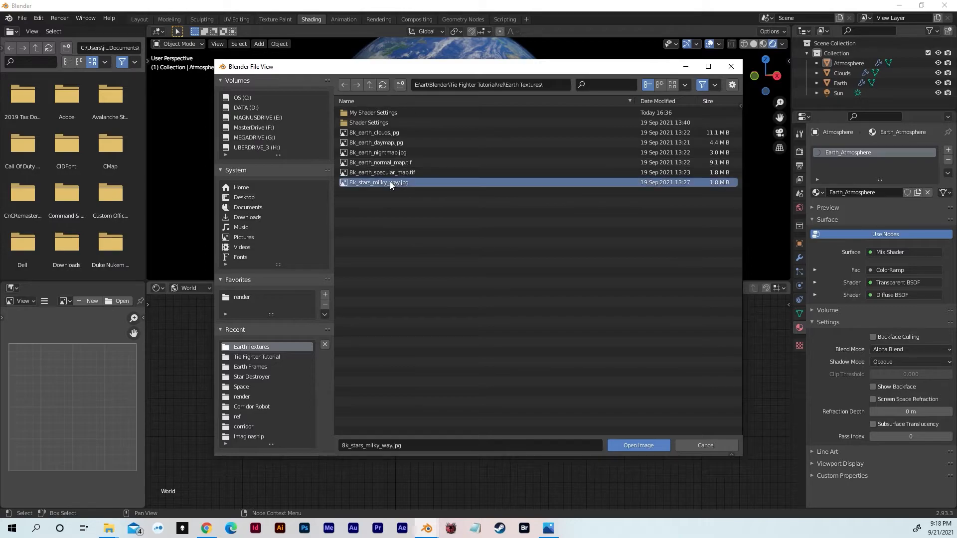
pyautogui.click(638, 445)
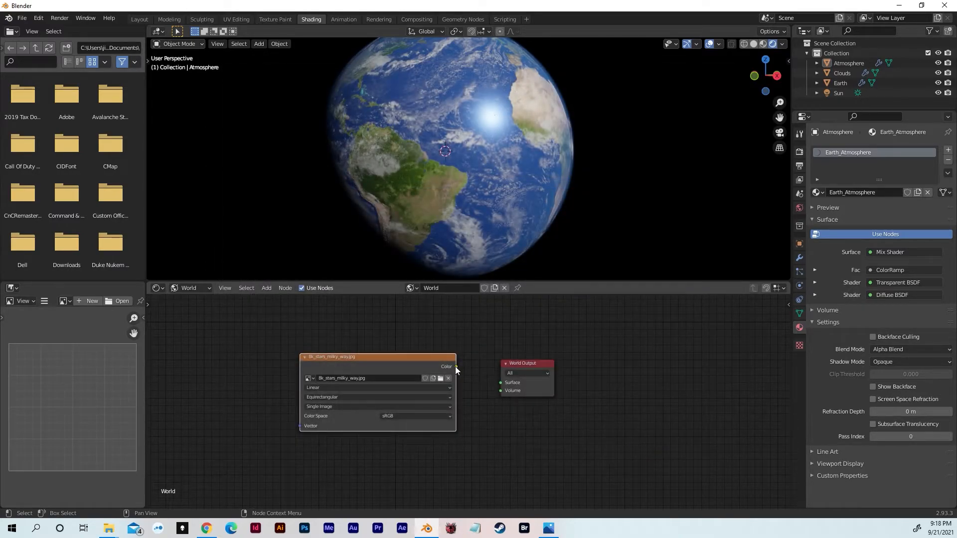
# - Connect the Environment Texture's Color to the World Output's Surface and enlarge the 3D viewport to check the star background
pyautogui.moveTo(457, 367); pyautogui.dragTo(500, 382)
pyautogui.moveTo(634, 192); pyautogui.dragTo(536, 188, button='middle')
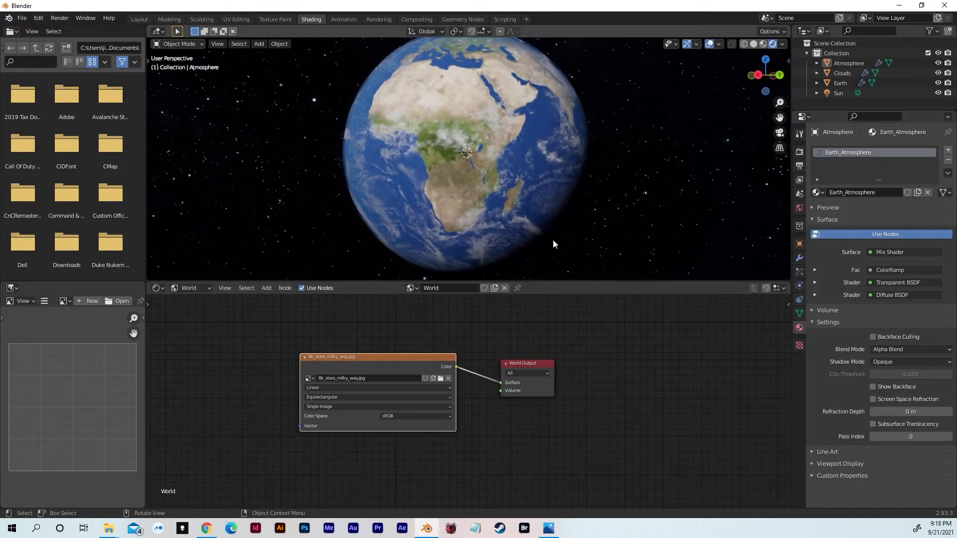
pyautogui.moveTo(551, 282); pyautogui.dragTo(524, 446)
pyautogui.moveTo(518, 368); pyautogui.dragTo(609, 304, button='middle')
pyautogui.scroll(1, 599, 318)
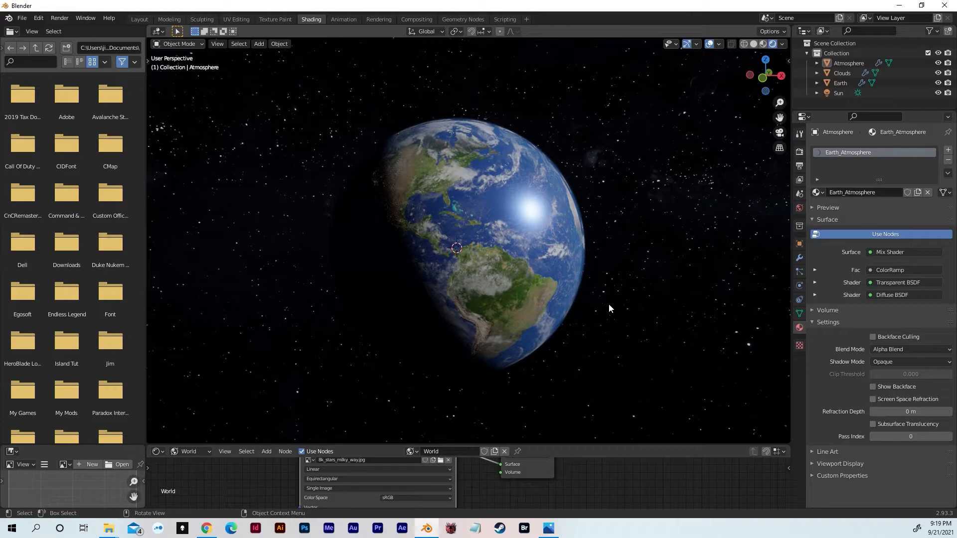
# - Add a cube mesh to the scene and scale it by 999
pyautogui.hotkey('shift', 'a')
pyautogui.moveTo(609, 303)
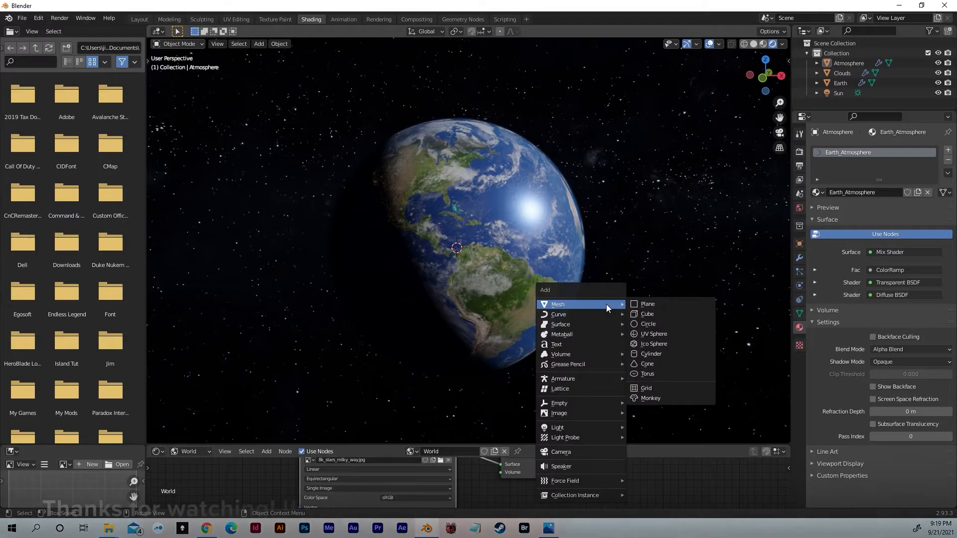
pyautogui.click(653, 315)
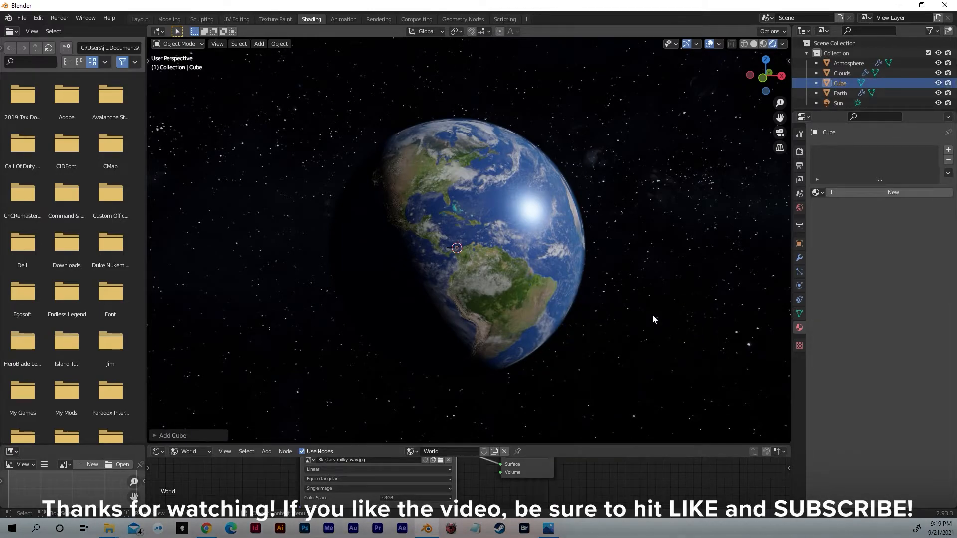
pyautogui.write('s999')
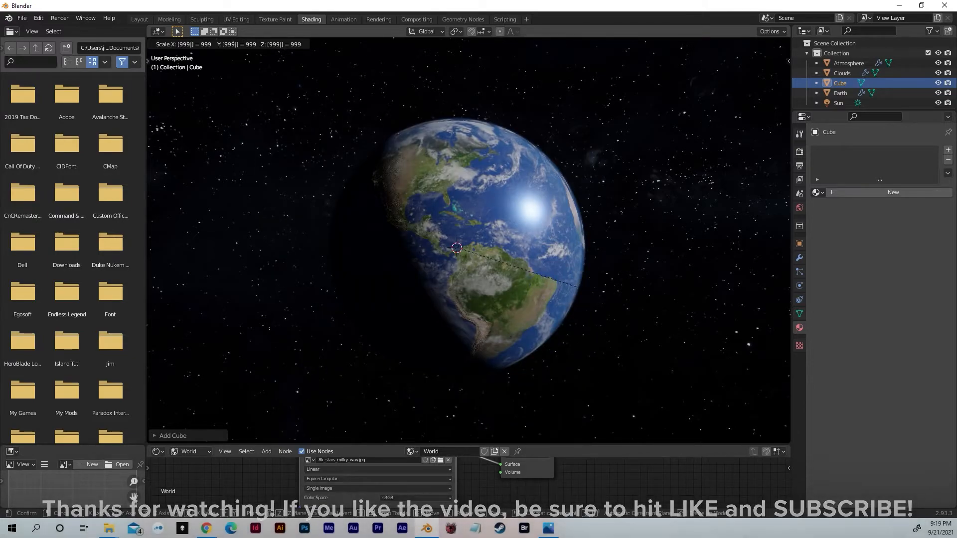
pyautogui.press('Return')
# - Display the viewport in wireframe and set the view's clip end to 2000 m
pyautogui.moveTo(670, 316)
pyautogui.mouseDown(button='middle')
pyautogui.moveTo(748, 313)
pyautogui.moveTo(154, 307)
pyautogui.moveTo(149, 298)
pyautogui.moveTo(618, 304)
pyautogui.moveTo(622, 339)
pyautogui.moveTo(628, 314)
pyautogui.moveTo(653, 319)
pyautogui.mouseUp(button='middle')
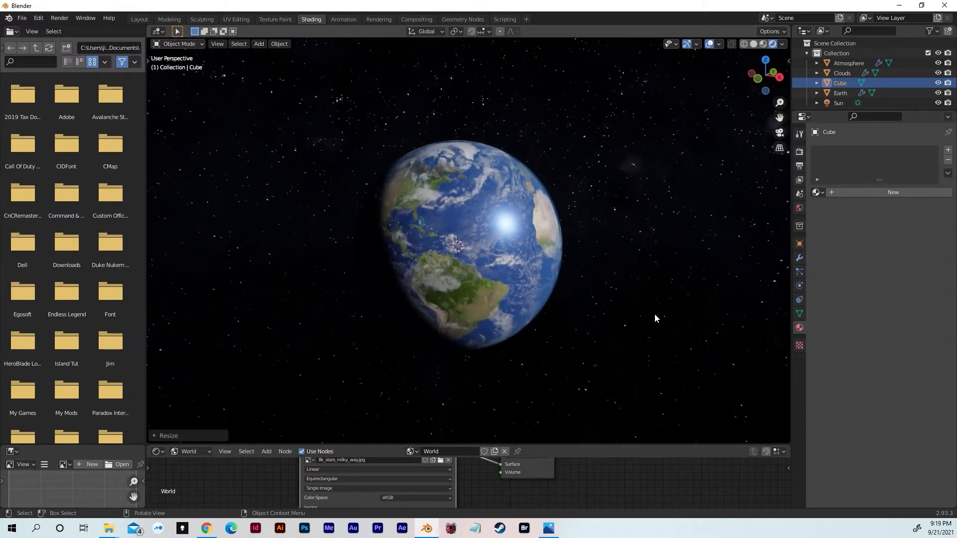
pyautogui.click(743, 44)
pyautogui.moveTo(666, 139)
pyautogui.mouseDown(button='middle')
pyautogui.moveTo(610, 151)
pyautogui.moveTo(609, 109)
pyautogui.moveTo(707, 127)
pyautogui.moveTo(690, 177)
pyautogui.moveTo(675, 188)
pyautogui.moveTo(677, 156)
pyautogui.moveTo(589, 194)
pyautogui.moveTo(574, 157)
pyautogui.mouseUp(button='middle')
pyautogui.click(788, 60)
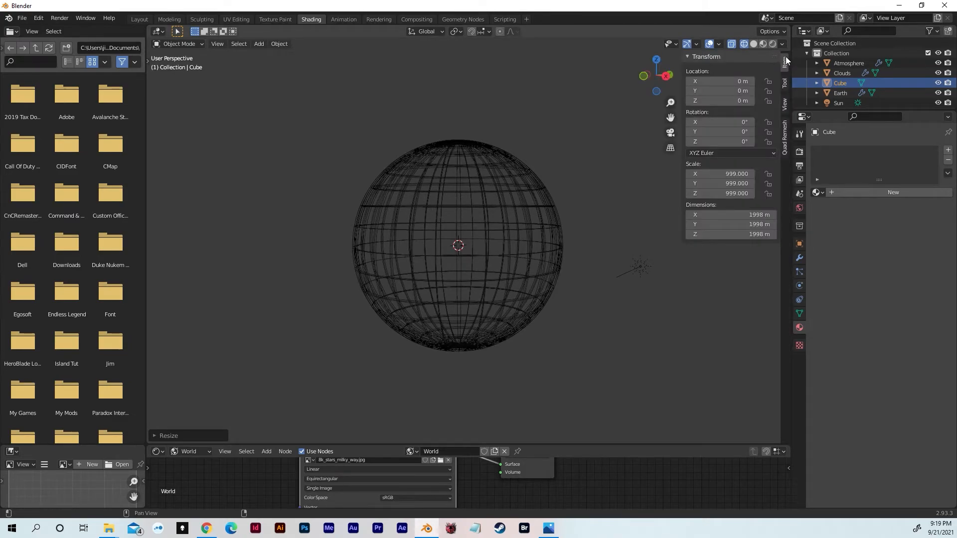
pyautogui.click(786, 106)
pyautogui.click(750, 93)
pyautogui.write('2000')
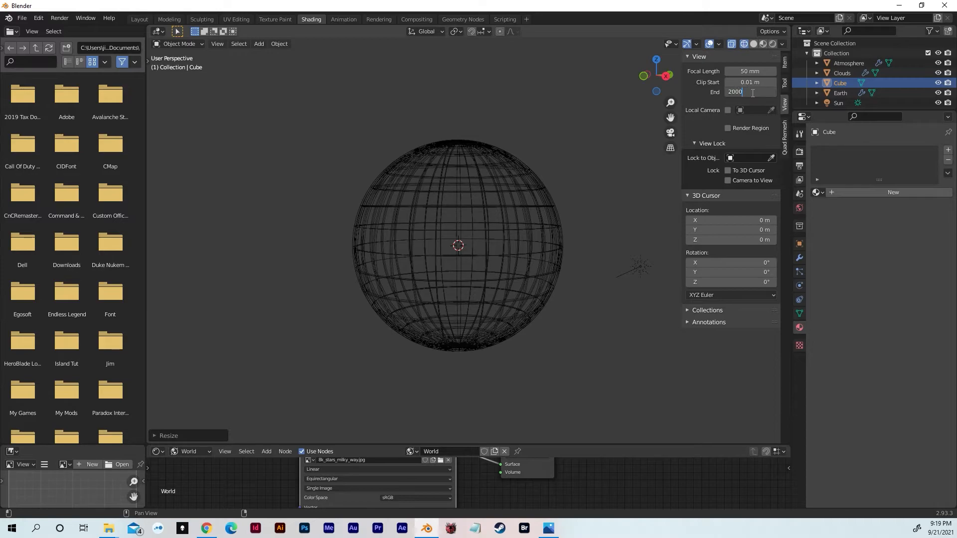
pyautogui.press('Return')
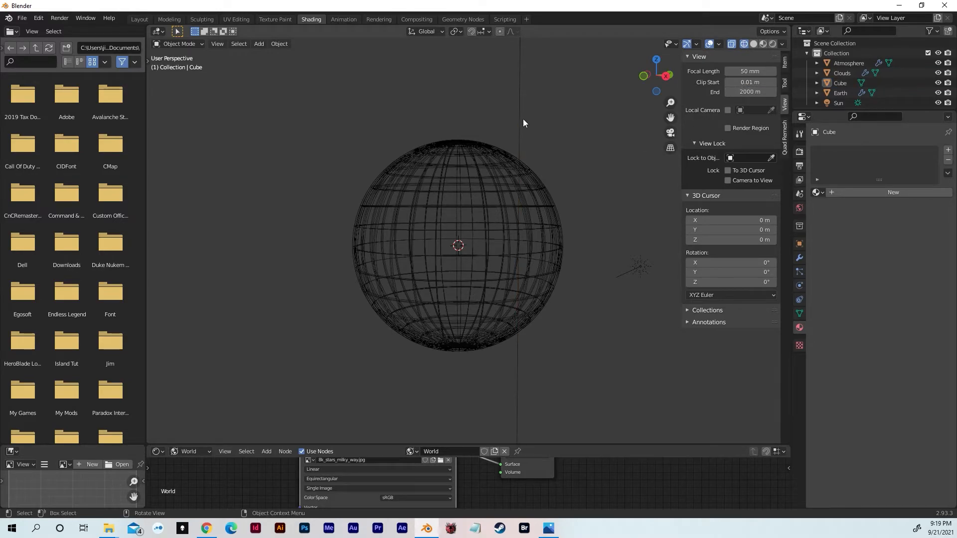
# - Return the viewport to rendered shading and orbit around the Earth inside the huge cube
pyautogui.moveTo(522, 118); pyautogui.dragTo(498, 99, button='middle')
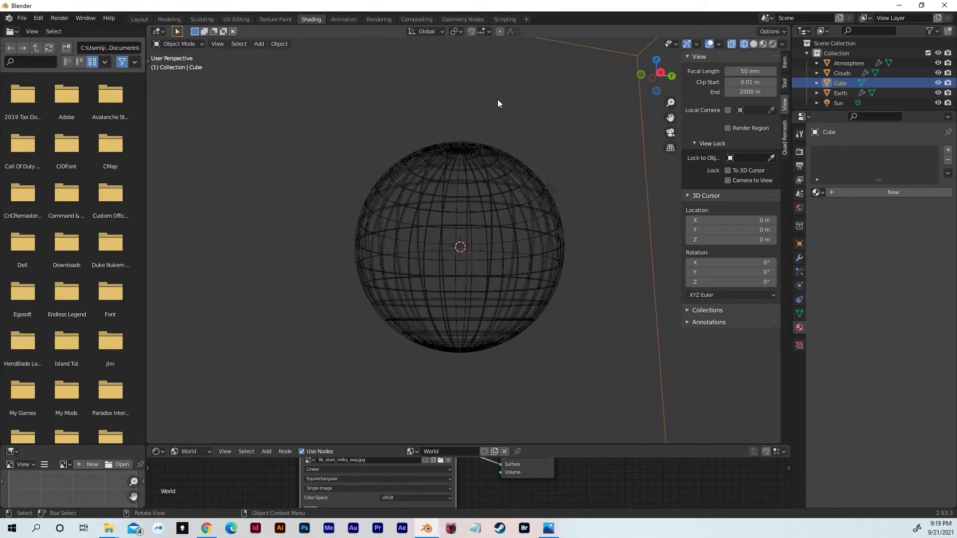
pyautogui.click(773, 44)
pyautogui.moveTo(569, 160)
pyautogui.mouseDown(button='middle')
pyautogui.moveTo(466, 164)
pyautogui.moveTo(472, 173)
pyautogui.moveTo(452, 176)
pyautogui.moveTo(462, 163)
pyautogui.moveTo(588, 203)
pyautogui.moveTo(490, 194)
pyautogui.moveTo(560, 227)
pyautogui.mouseUp(button='middle')
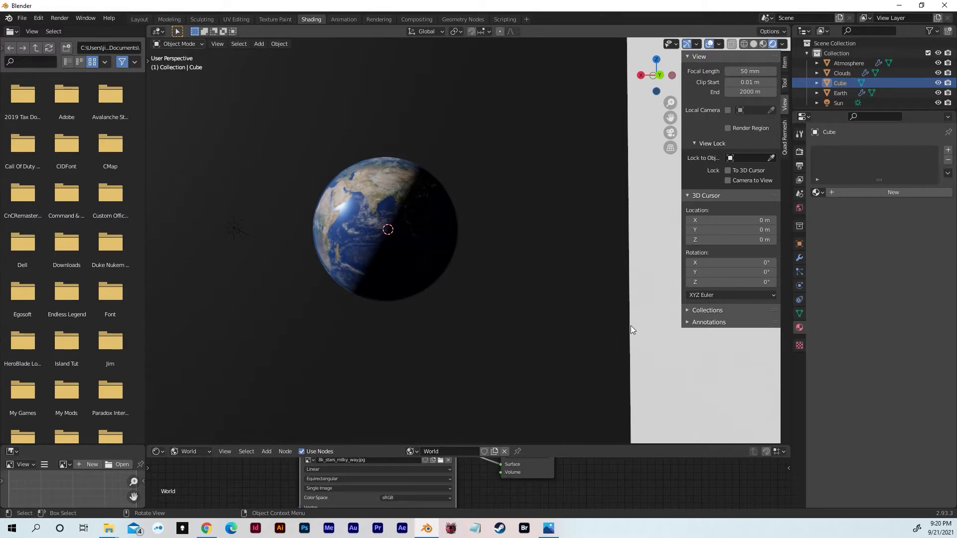
# - Enlarge the shader editor, switch it to the Object shader type and give the cube a new material named haze
pyautogui.moveTo(550, 446); pyautogui.dragTo(550, 231)
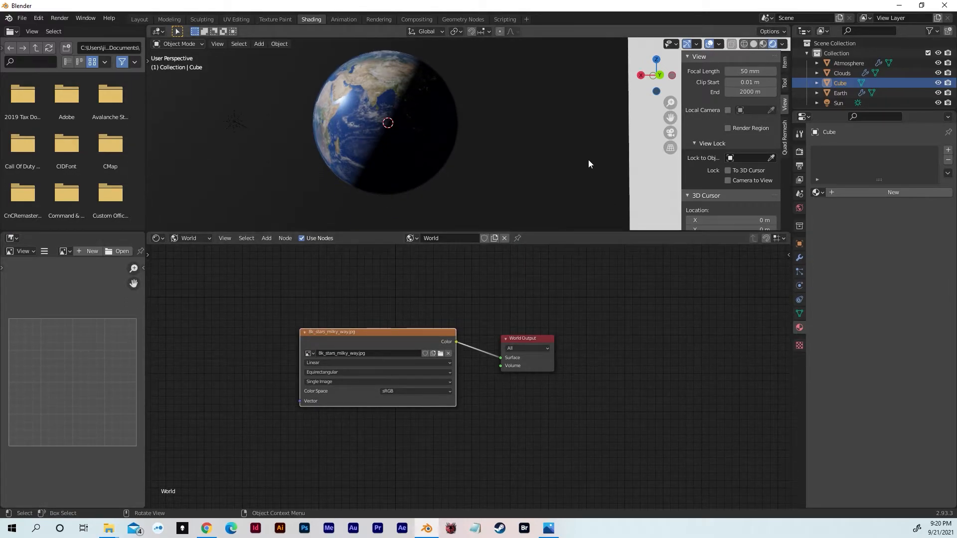
pyautogui.click(195, 239)
pyautogui.click(192, 250)
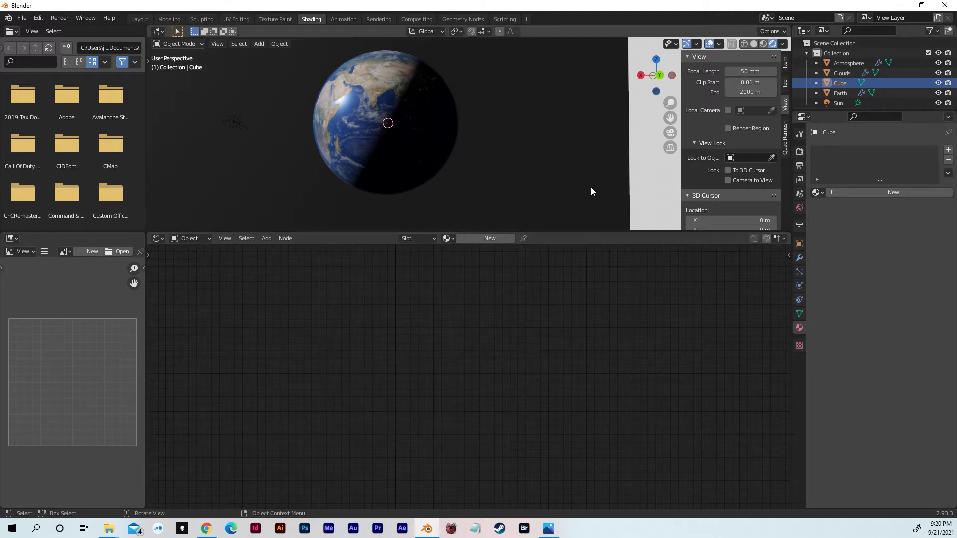
pyautogui.click(862, 83)
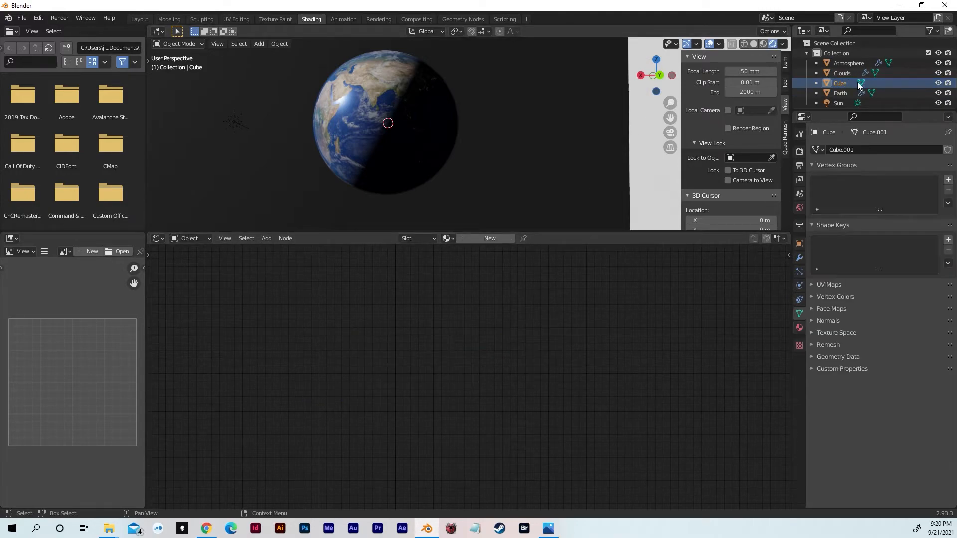
pyautogui.click(799, 328)
pyautogui.click(833, 193)
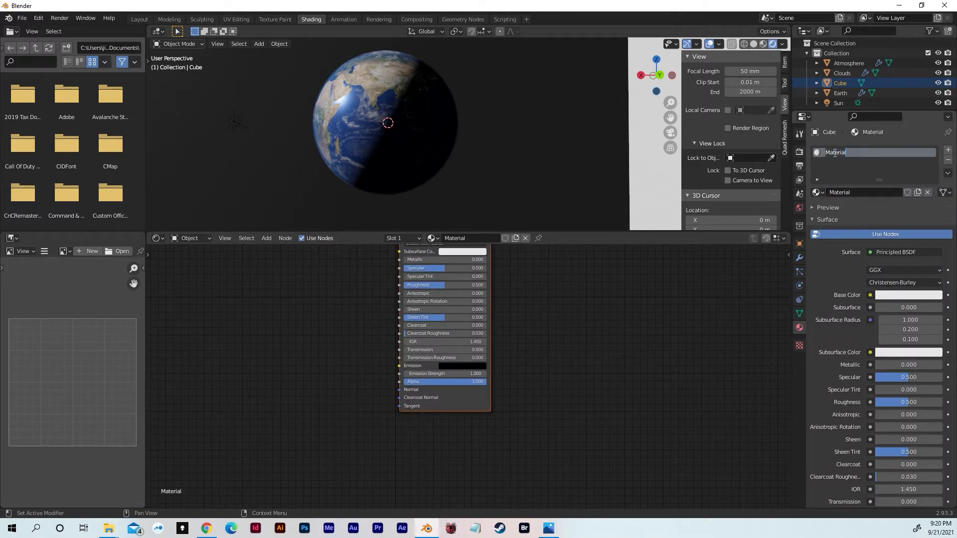
pyautogui.write('haze')
pyautogui.press('Return')
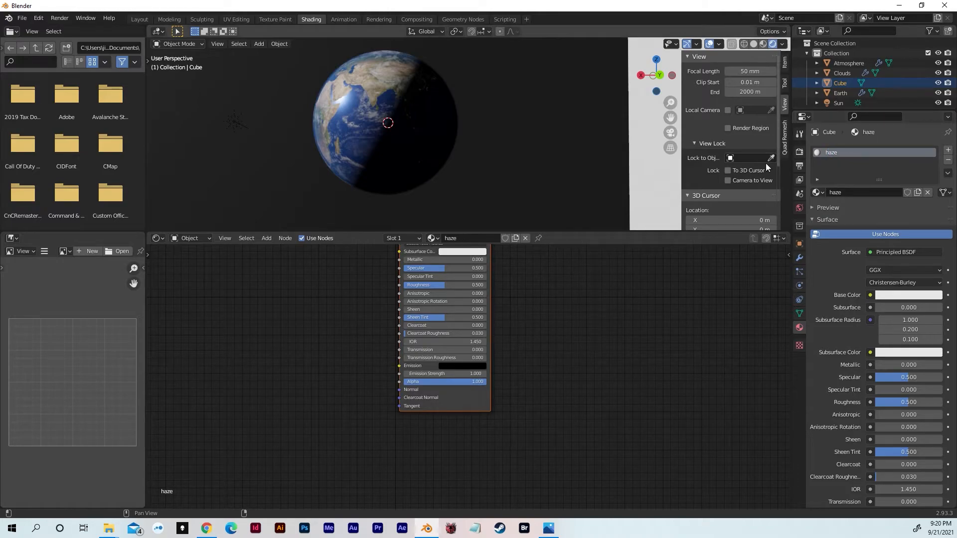
# - Move the haze material's Material Output node aside and delete the Principled BSDF node
pyautogui.moveTo(484, 294); pyautogui.dragTo(471, 357, button='middle')
pyautogui.moveTo(497, 324); pyautogui.dragTo(509, 342, button='middle')
pyautogui.moveTo(482, 311); pyautogui.dragTo(478, 311, button='middle')
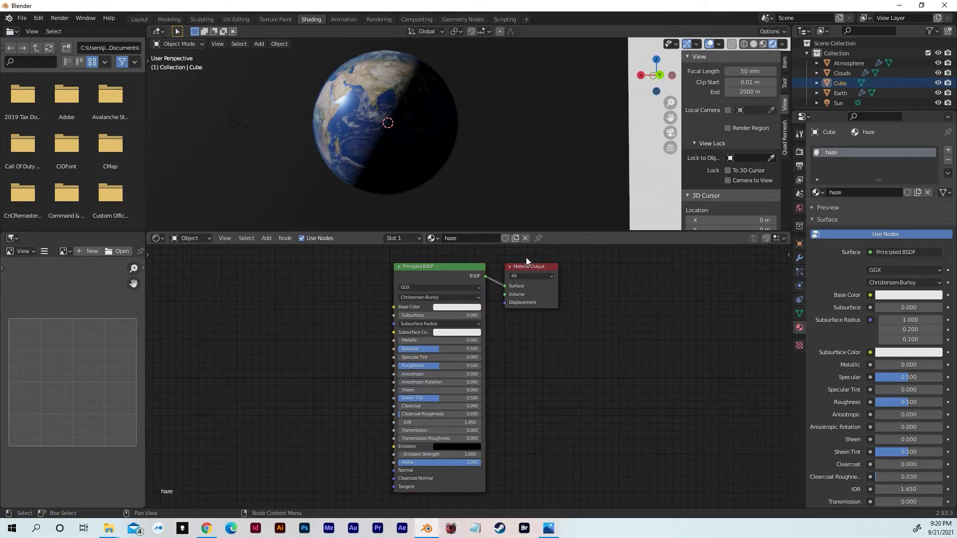
pyautogui.moveTo(526, 267); pyautogui.dragTo(600, 316)
pyautogui.moveTo(523, 263); pyautogui.dragTo(437, 320)
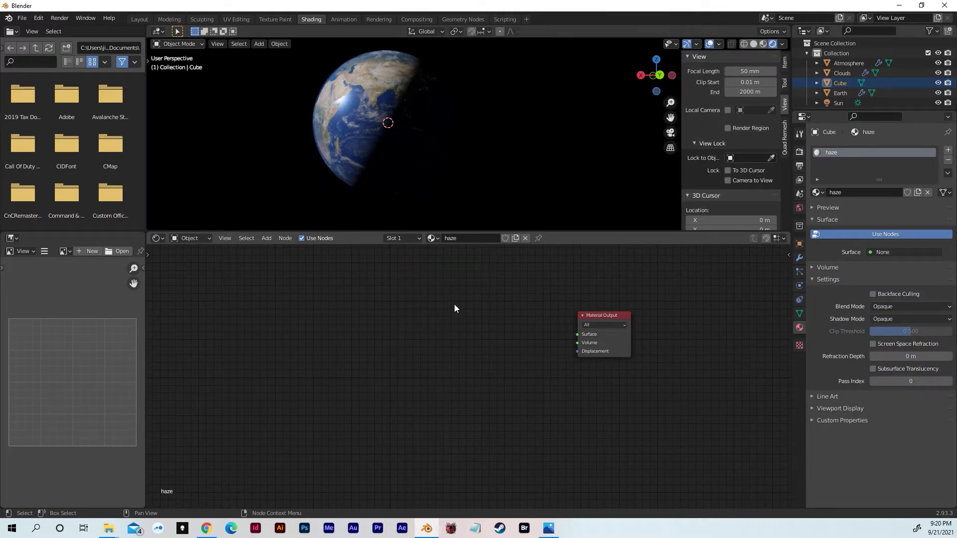
# - Add a Volume Scatter node beside the Material Output of the haze material
pyautogui.hotkey('shift', 'a')
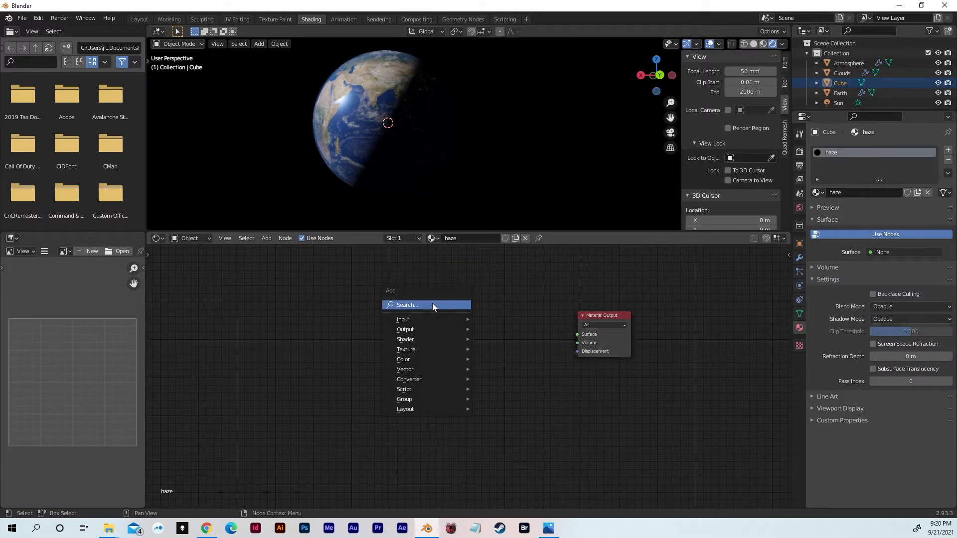
pyautogui.click(433, 304)
pyautogui.write('volume')
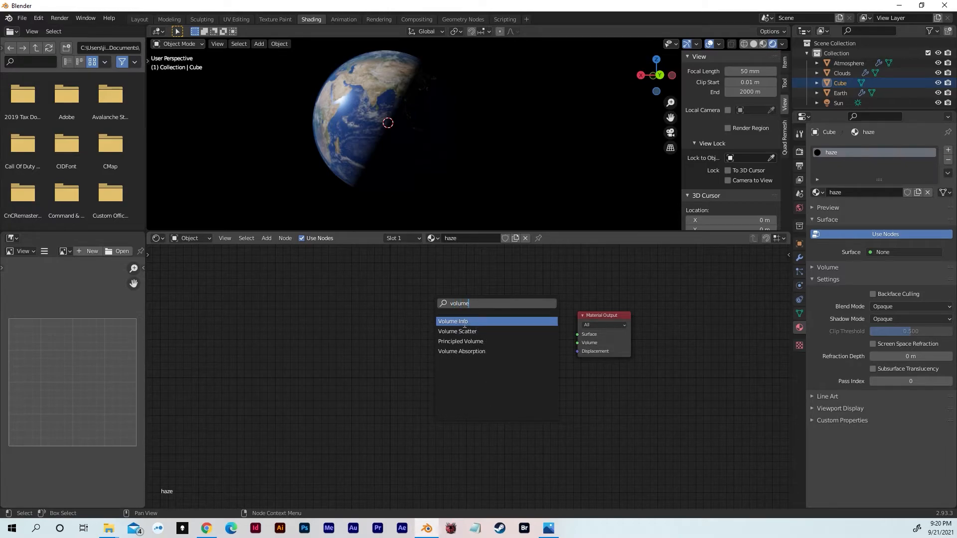
pyautogui.click(457, 332)
pyautogui.click(514, 344)
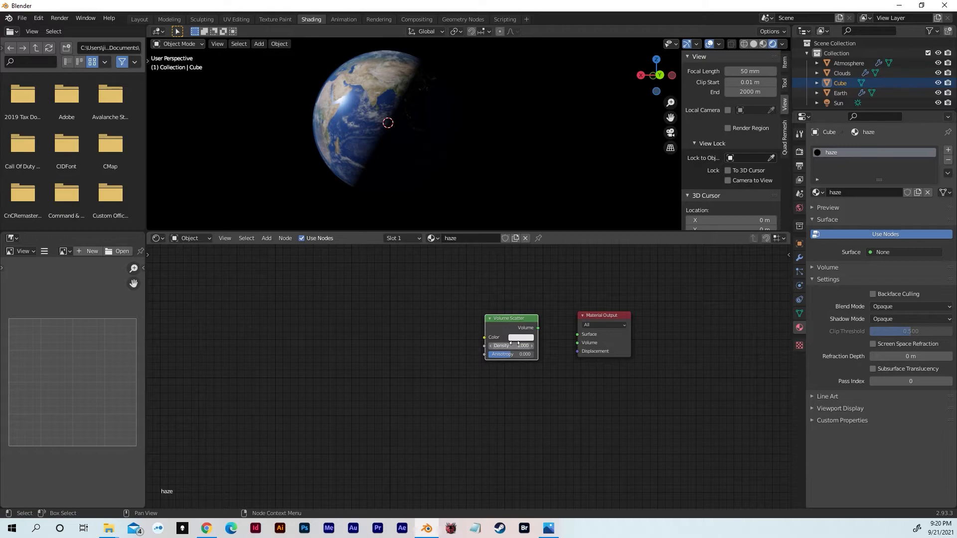
# - Set the Volume Scatter node's density to 0.005 and its anisotropy to 0.8
pyautogui.click(532, 353)
pyautogui.click(522, 346)
pyautogui.press('BackSpace')
pyautogui.click(524, 354)
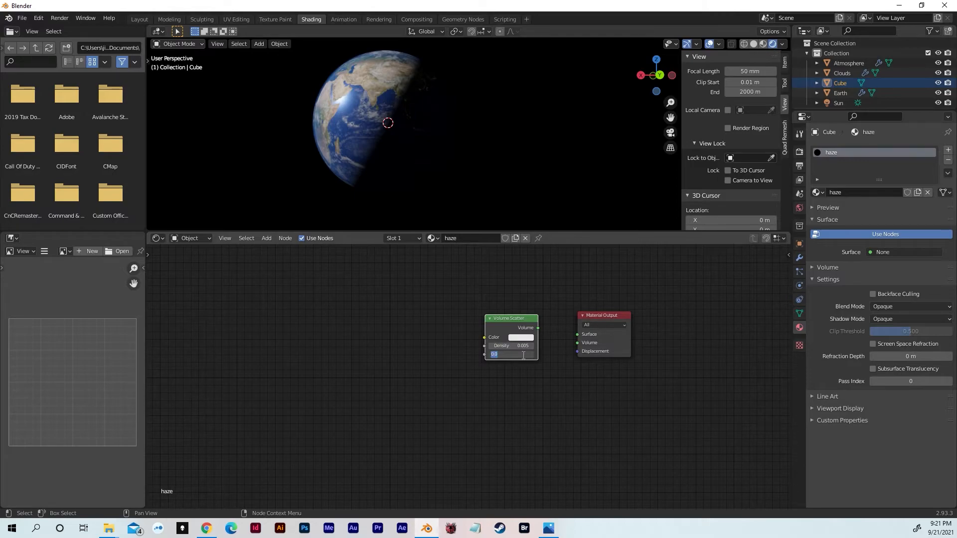
pyautogui.press('BackSpace')
pyautogui.write('.8')
pyautogui.press('Return')
# - Set the Volume Scatter color to light orange and connect its output to the Material Output's Volume
pyautogui.click(525, 339)
pyautogui.moveTo(544, 262); pyautogui.dragTo(533, 272)
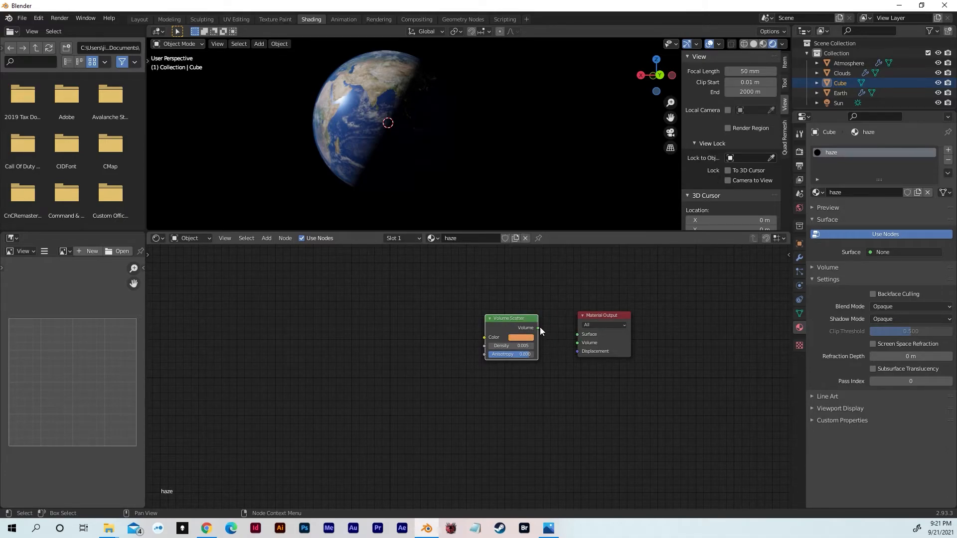
pyautogui.moveTo(539, 328); pyautogui.dragTo(577, 343)
# - Enlarge the 3D viewport, hide its sidebar and frame the Earth closely against the haze
pyautogui.moveTo(535, 144); pyautogui.dragTo(338, 135, button='middle')
pyautogui.moveTo(512, 229); pyautogui.dragTo(538, 432)
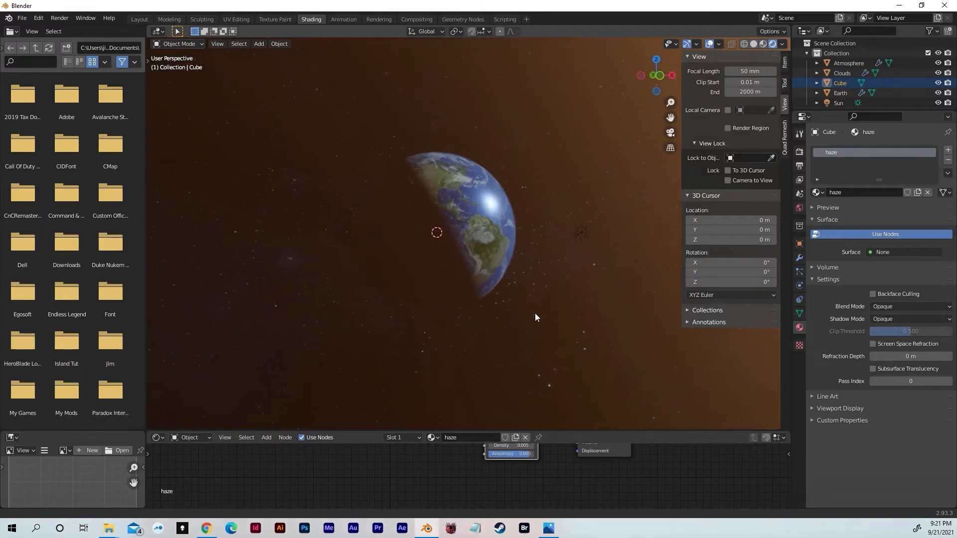
pyautogui.scroll(3, 520, 289)
pyautogui.moveTo(517, 278); pyautogui.dragTo(503, 295, button='middle')
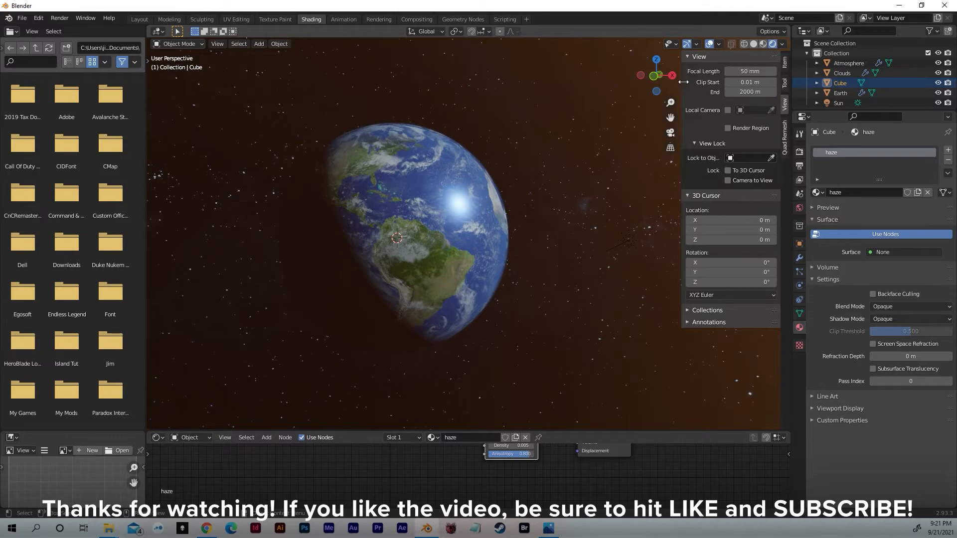
pyautogui.moveTo(683, 82); pyautogui.dragTo(851, 111)
pyautogui.moveTo(599, 176); pyautogui.dragTo(675, 179, button='middle')
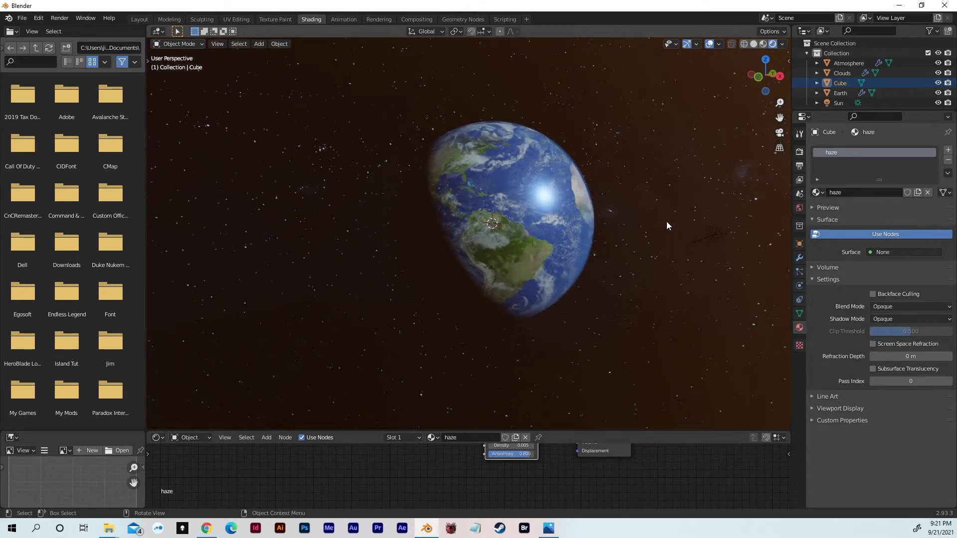
# - Add a camera to the scene and align it to the current view of the Earth
pyautogui.hotkey('shift', 'a')
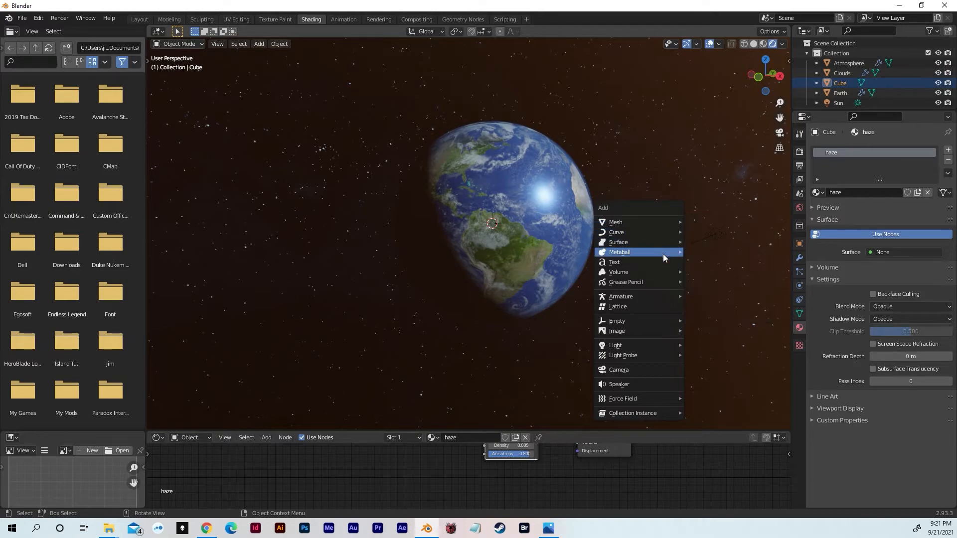
pyautogui.click(632, 371)
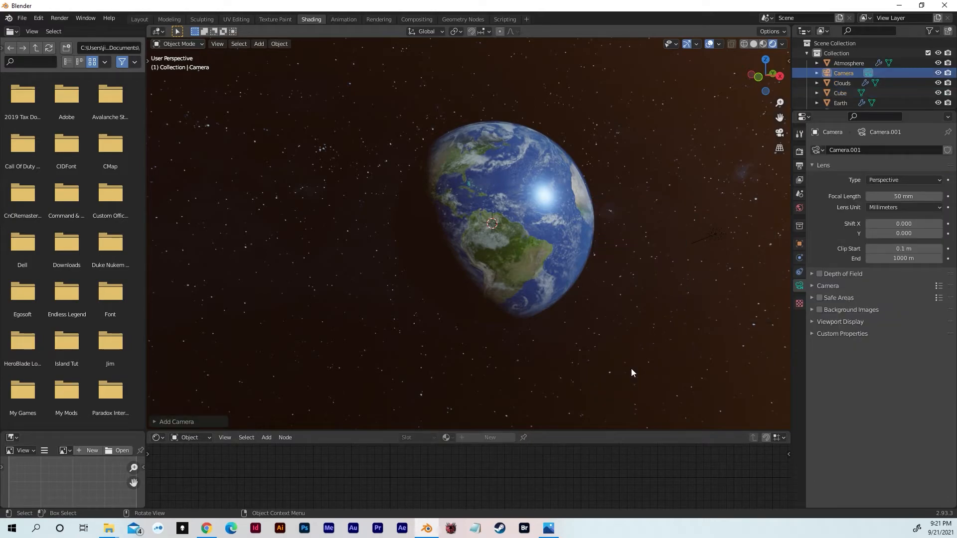
pyautogui.click(217, 46)
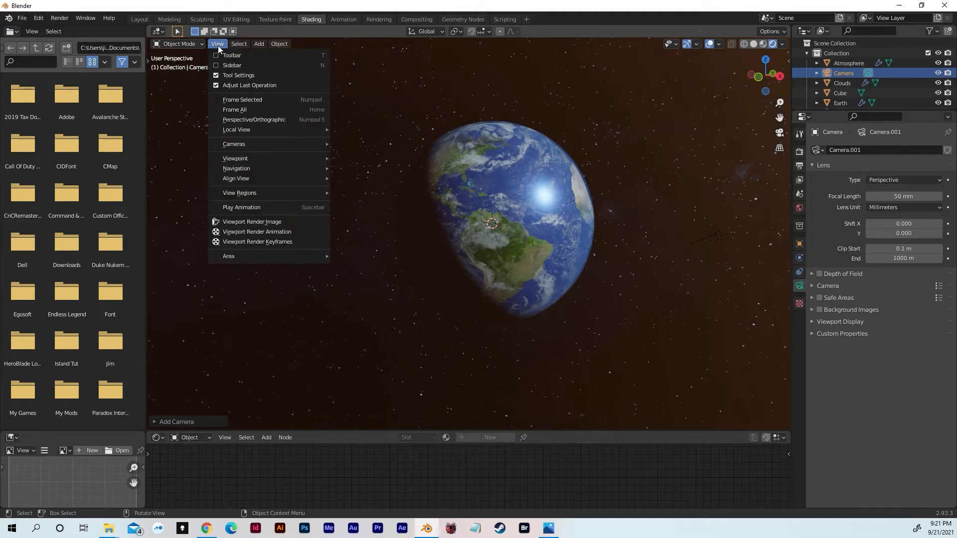
pyautogui.moveTo(246, 183)
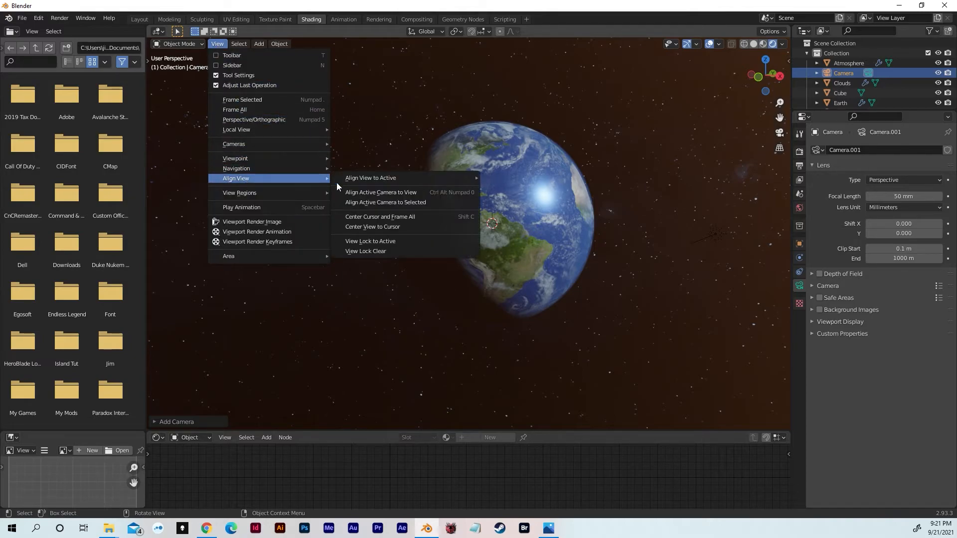
pyautogui.click(361, 194)
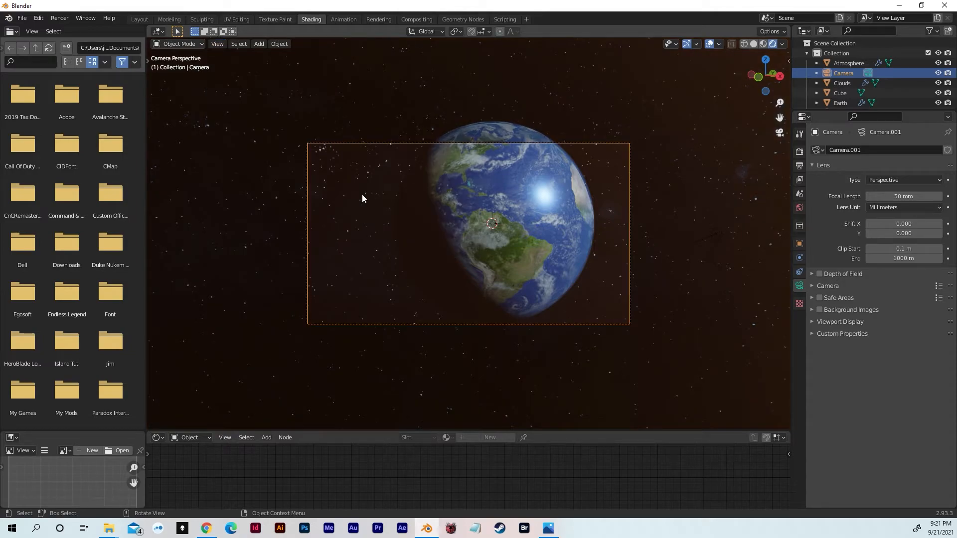
# - Set the camera's clip end distance to 2000 m
pyautogui.click(899, 197)
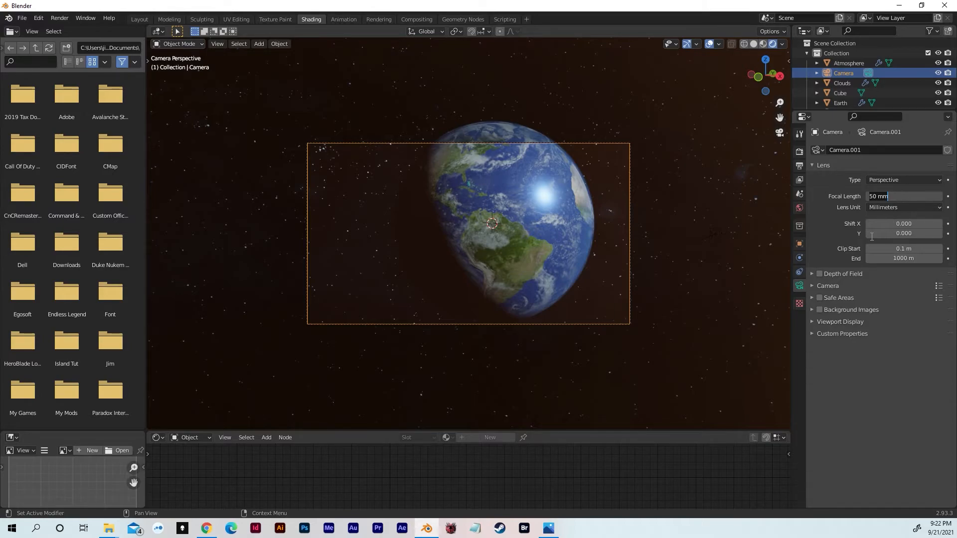
pyautogui.click(630, 220)
pyautogui.click(630, 230)
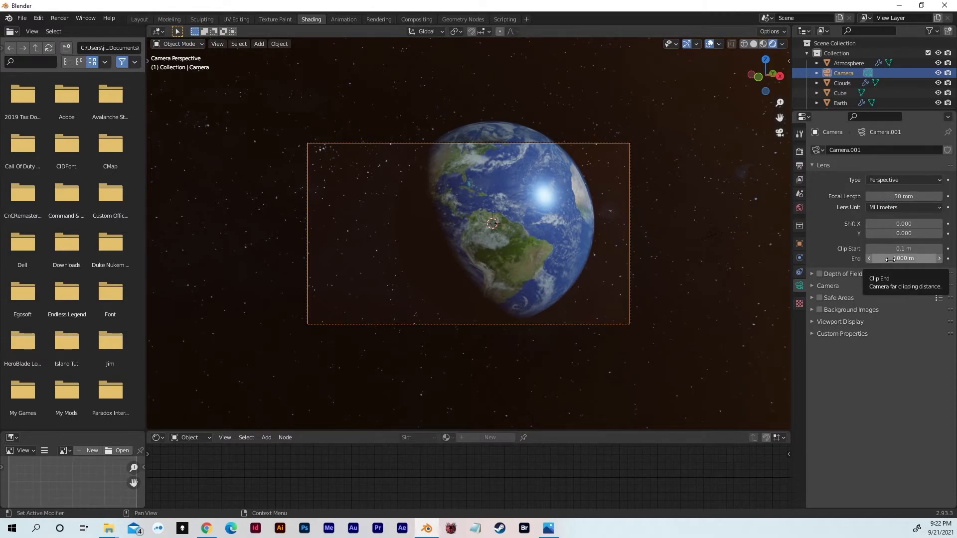
pyautogui.click(890, 259)
pyautogui.write('200')
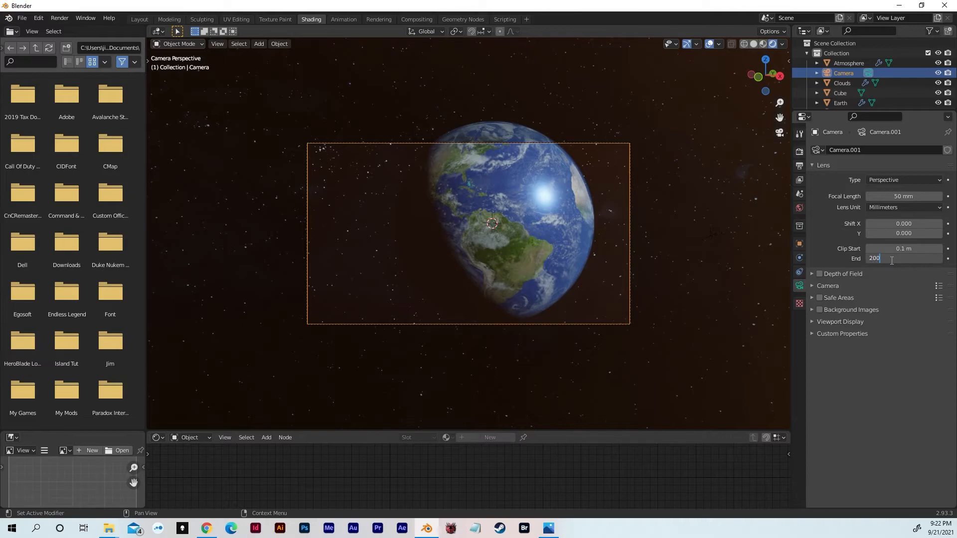
pyautogui.press('Return')
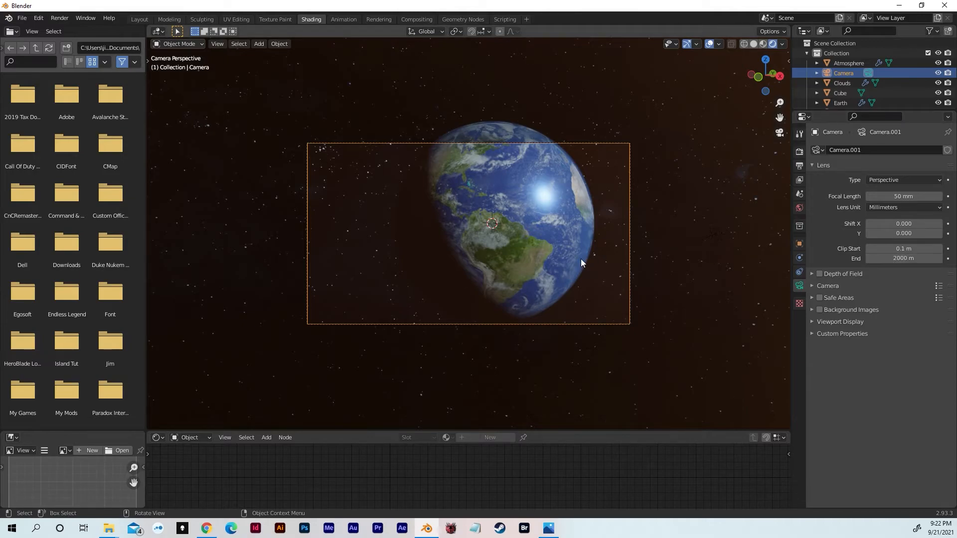
# - Reframe the camera with Walk Navigation so the whole Earth sits inside the frame, left of its centre
pyautogui.click(218, 44)
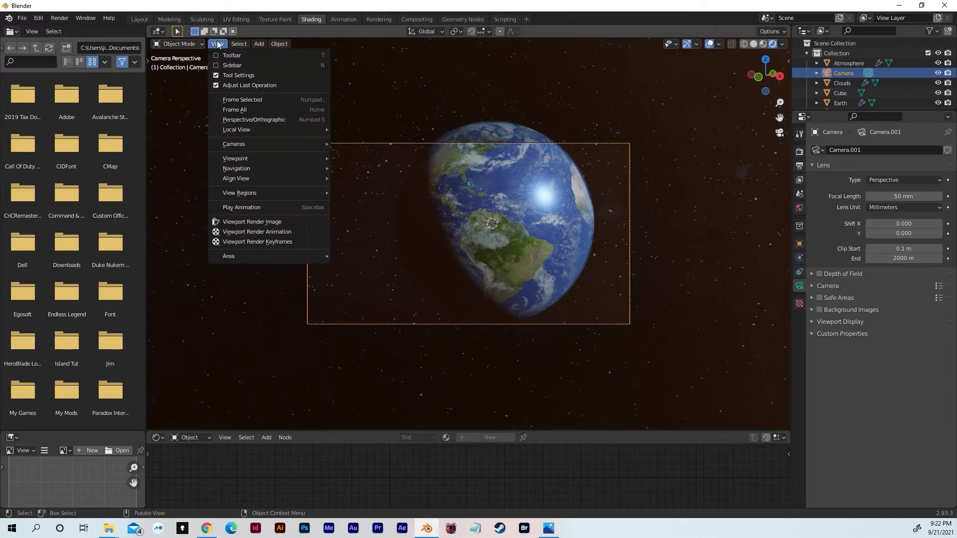
pyautogui.moveTo(246, 172)
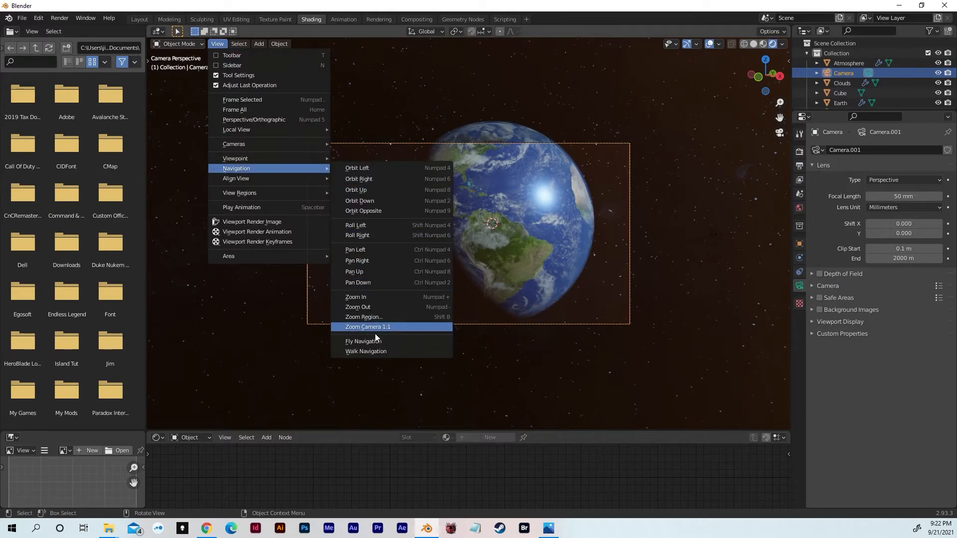
pyautogui.click(366, 352)
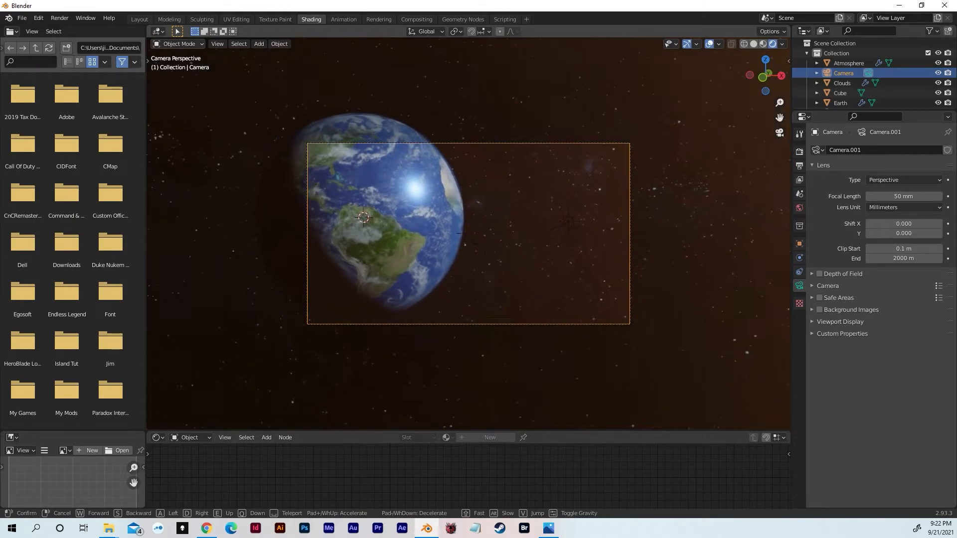
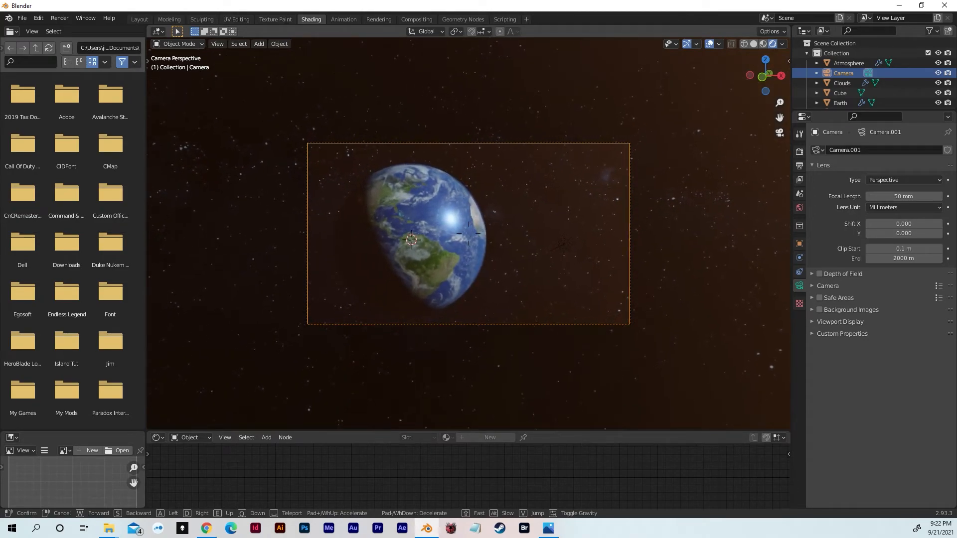
pyautogui.click(671, 223)
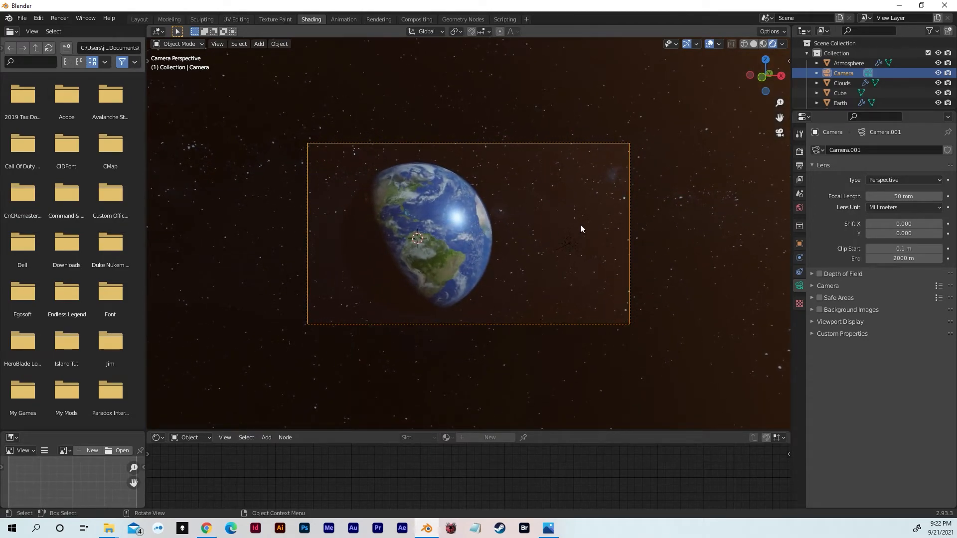
pyautogui.click(705, 258)
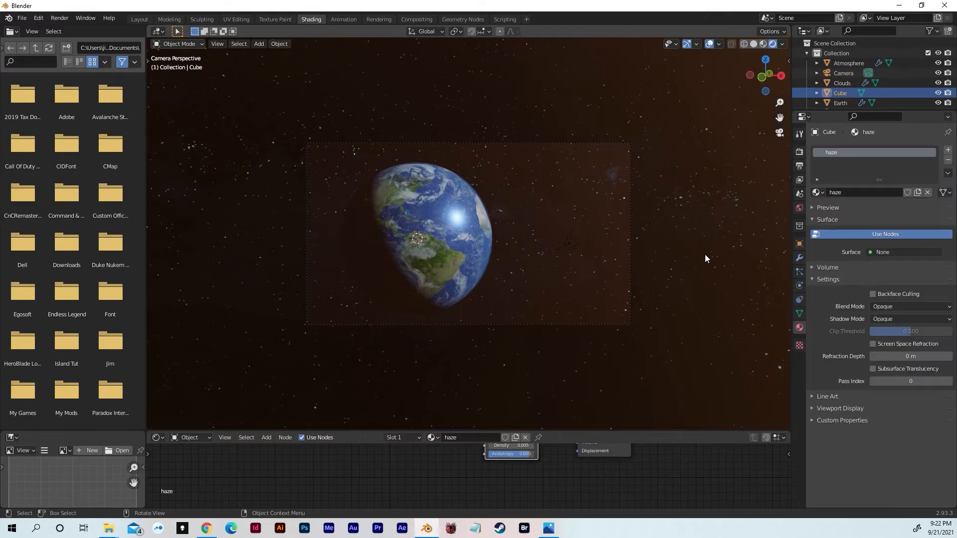
# - Enable Ambient Occlusion and Bloom in the Eevee render settings
pyautogui.click(800, 154)
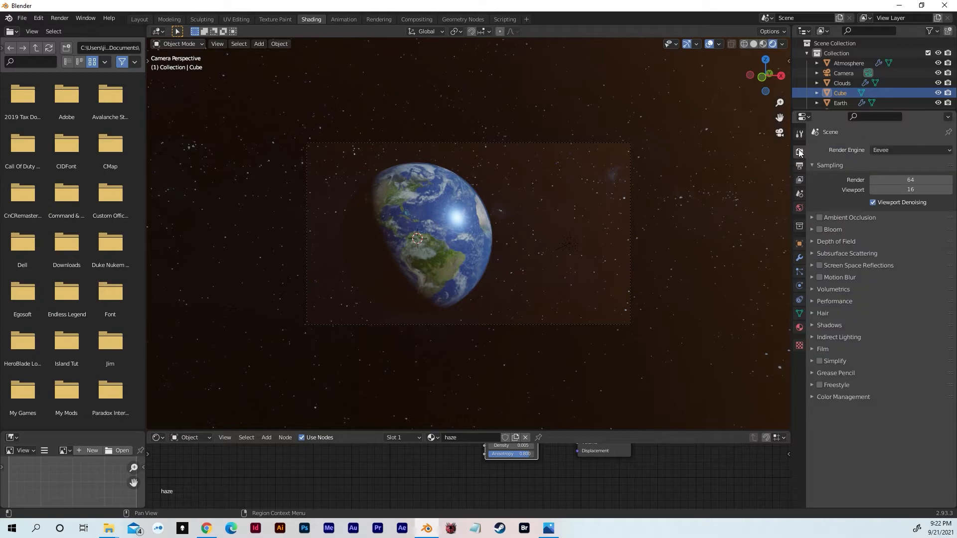
pyautogui.click(812, 218)
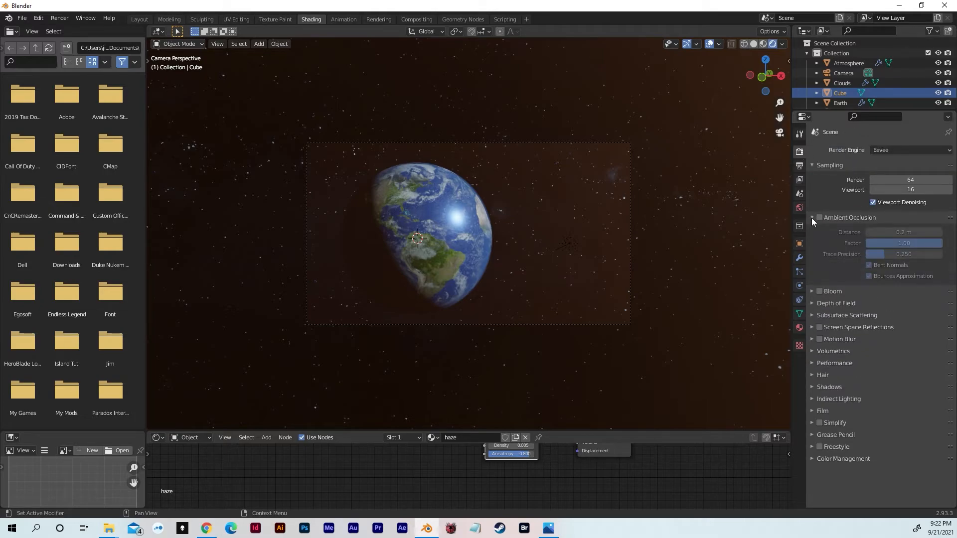
pyautogui.click(820, 217)
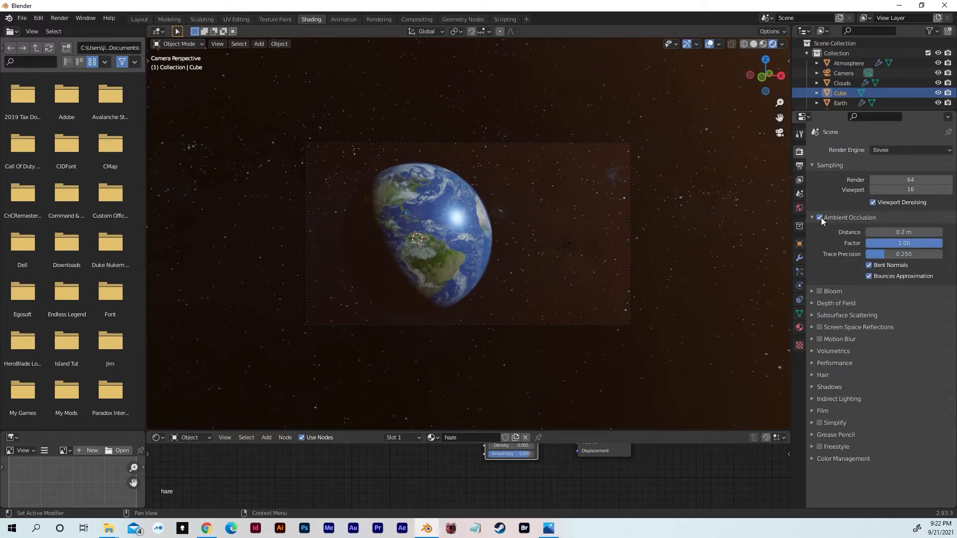
pyautogui.click(813, 291)
pyautogui.click(819, 292)
# - Enable High Quality Slight Defocus and Jitter Camera for the render's depth of field
pyautogui.click(813, 375)
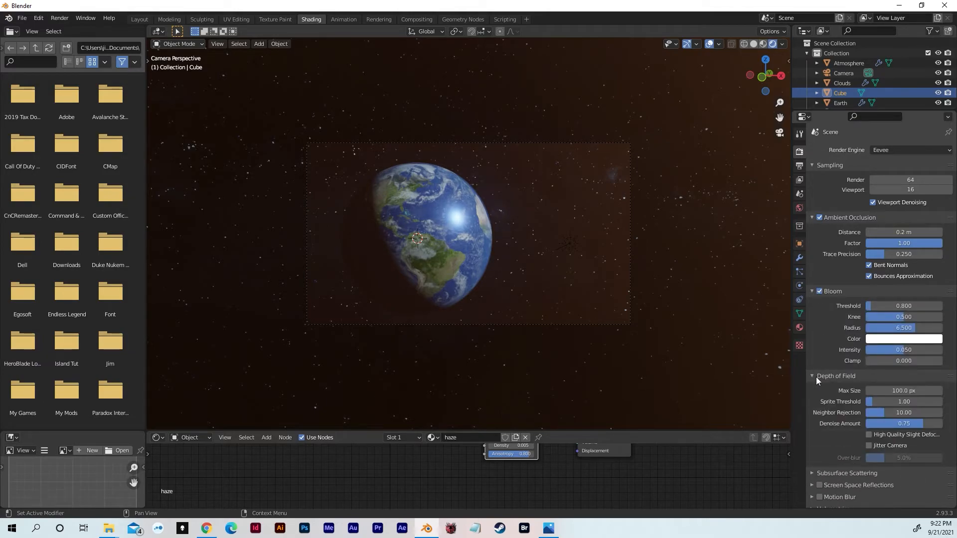
pyautogui.click(869, 434)
pyautogui.click(875, 446)
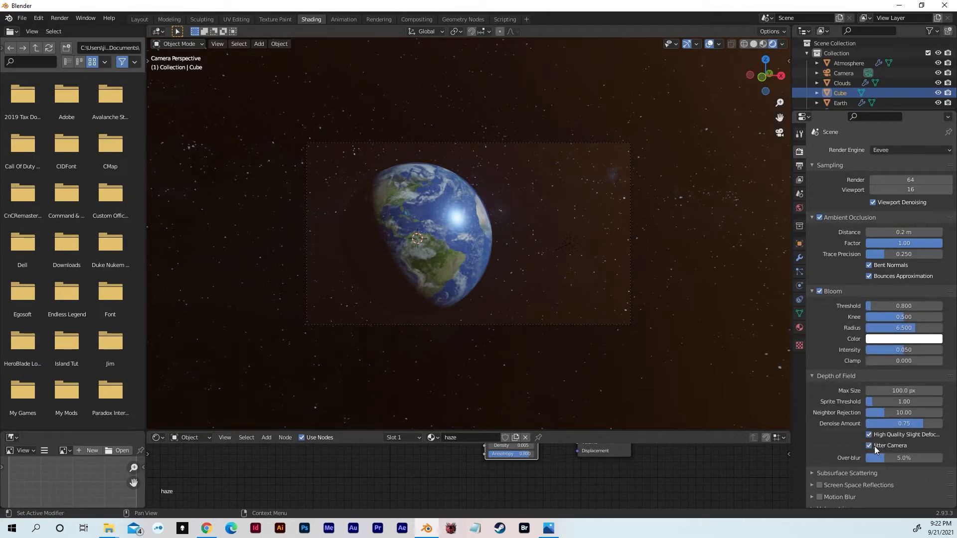
# - Enable Screen Space Reflections and Motion Blur, expanding both groups of render settings
pyautogui.click(812, 474)
pyautogui.scroll(-6, 837, 430)
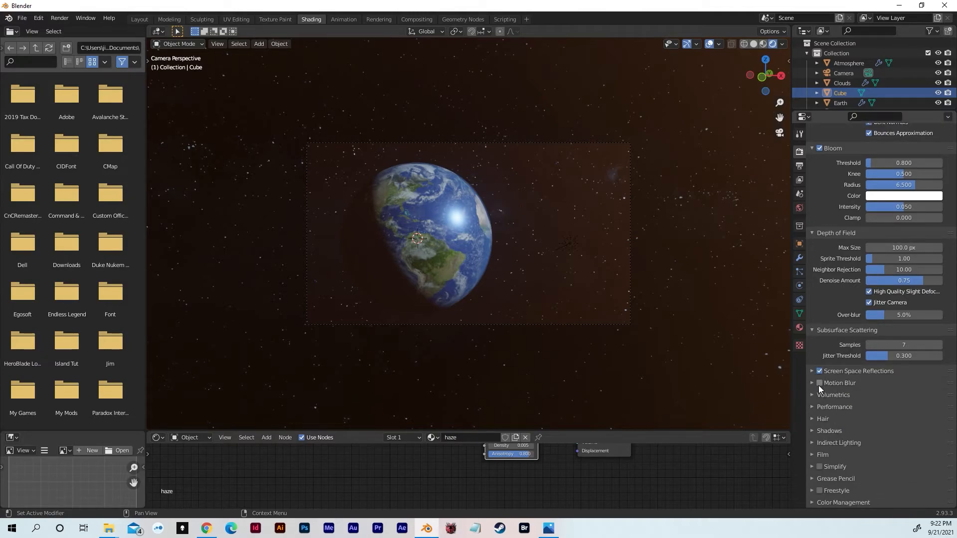
pyautogui.click(813, 372)
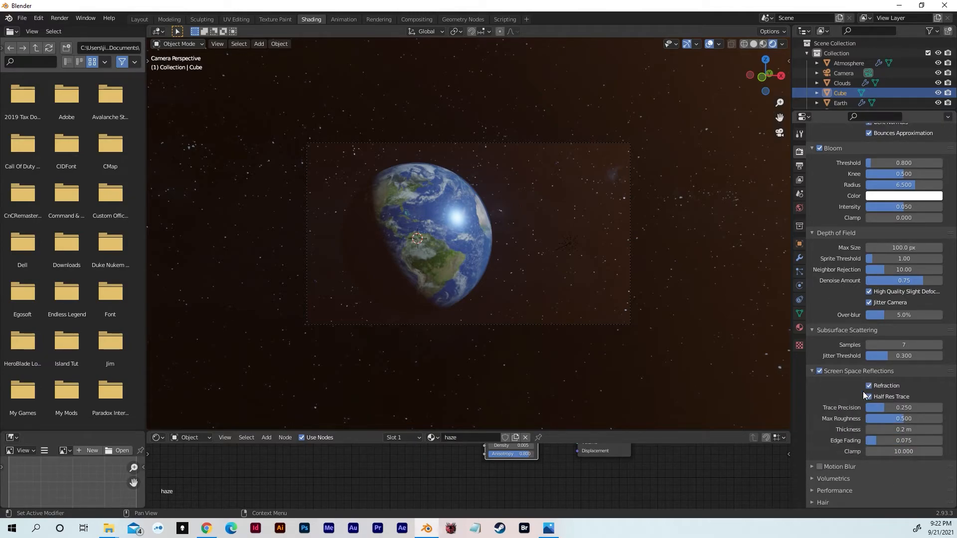
pyautogui.click(819, 467)
pyautogui.click(811, 468)
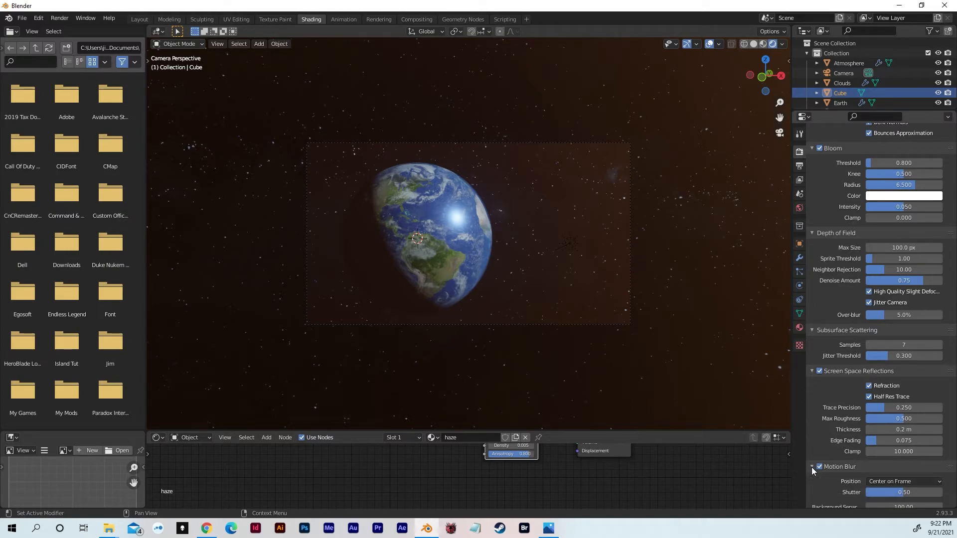
# - Set the volumetrics tile size to 2 px and enable Volumetric Shadows
pyautogui.scroll(-6, 837, 458)
pyautogui.click(813, 395)
pyautogui.scroll(-4, 827, 397)
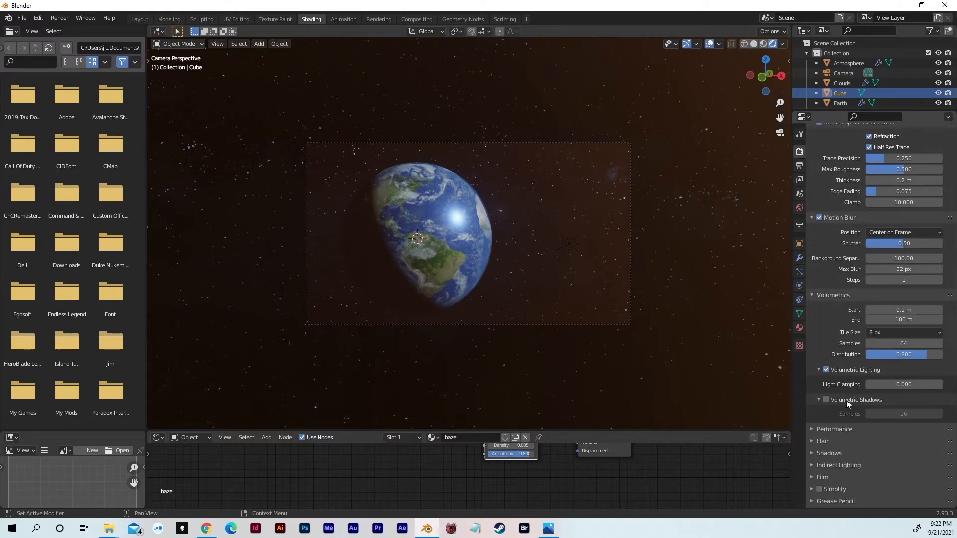
pyautogui.click(881, 333)
pyautogui.click(877, 343)
pyautogui.click(827, 399)
# - Enable High Quality Normals and configure shadows with 4096 px cube and cascade sizes and High Bit Depth
pyautogui.click(811, 430)
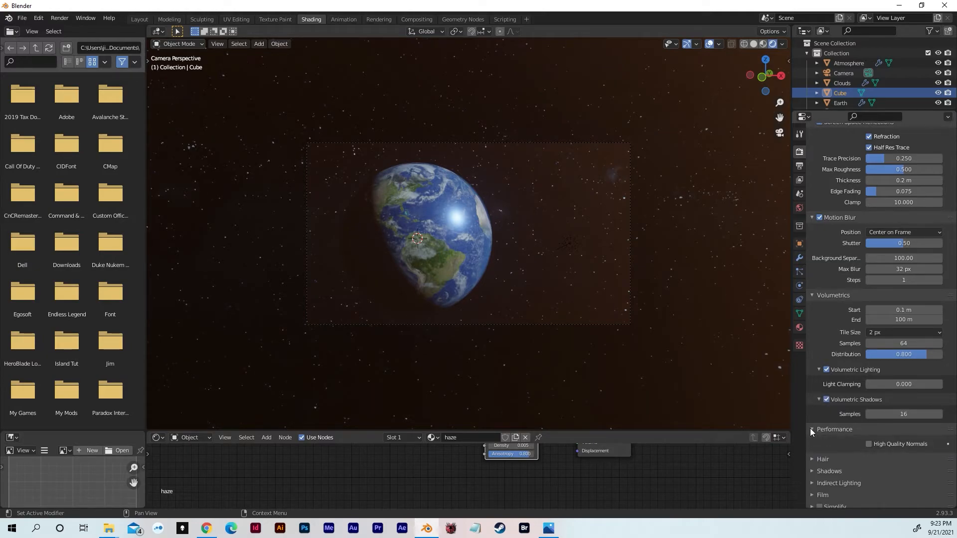
pyautogui.scroll(-2, 902, 421)
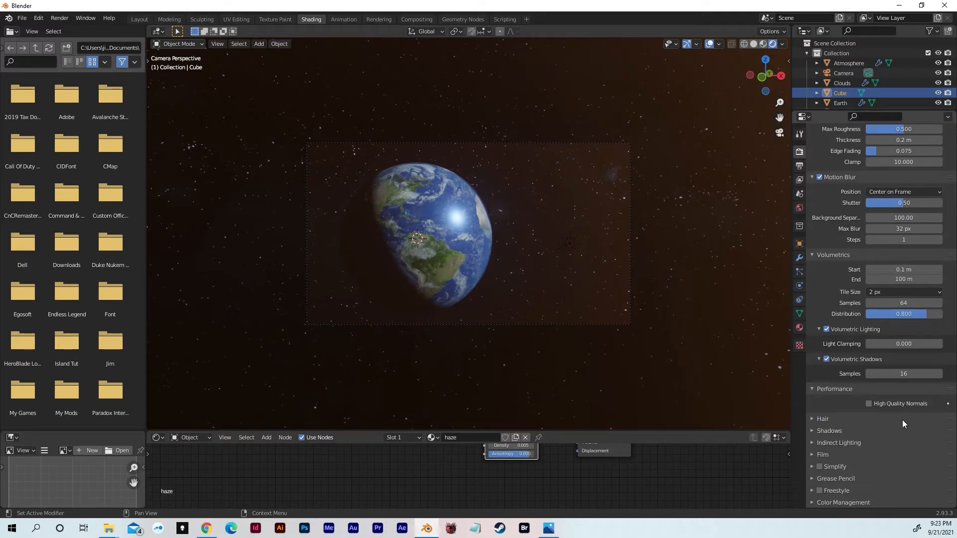
pyautogui.click(812, 432)
pyautogui.click(892, 446)
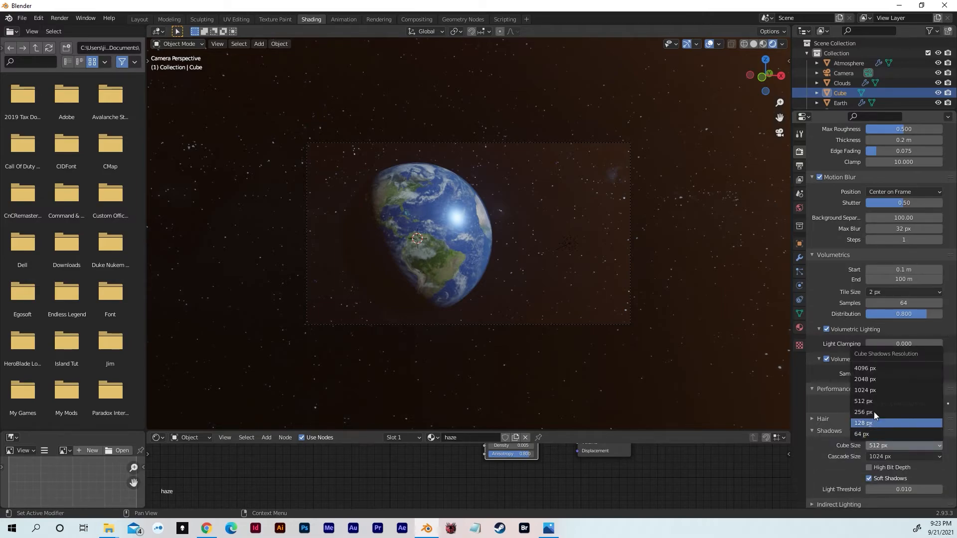
pyautogui.click(872, 369)
pyautogui.click(877, 457)
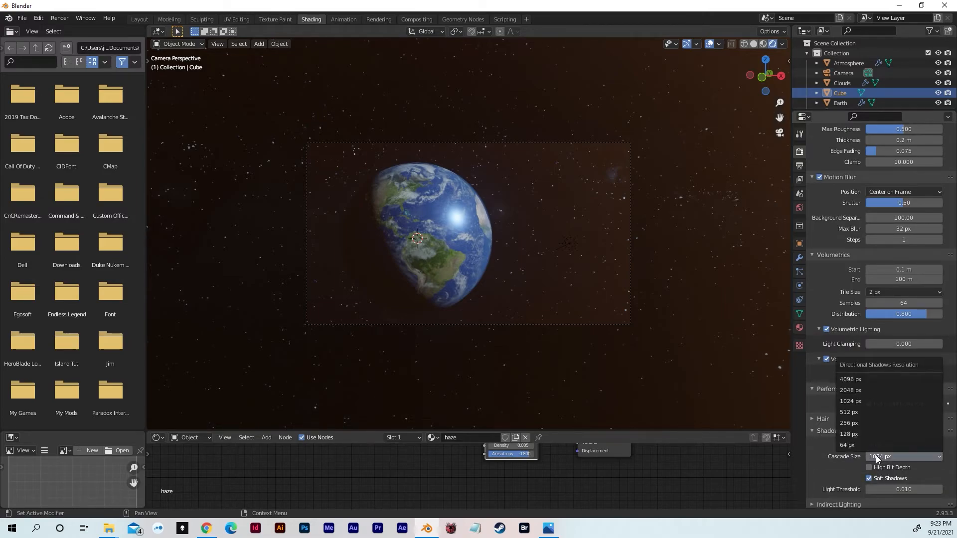
pyautogui.click(858, 382)
pyautogui.scroll(-3, 851, 470)
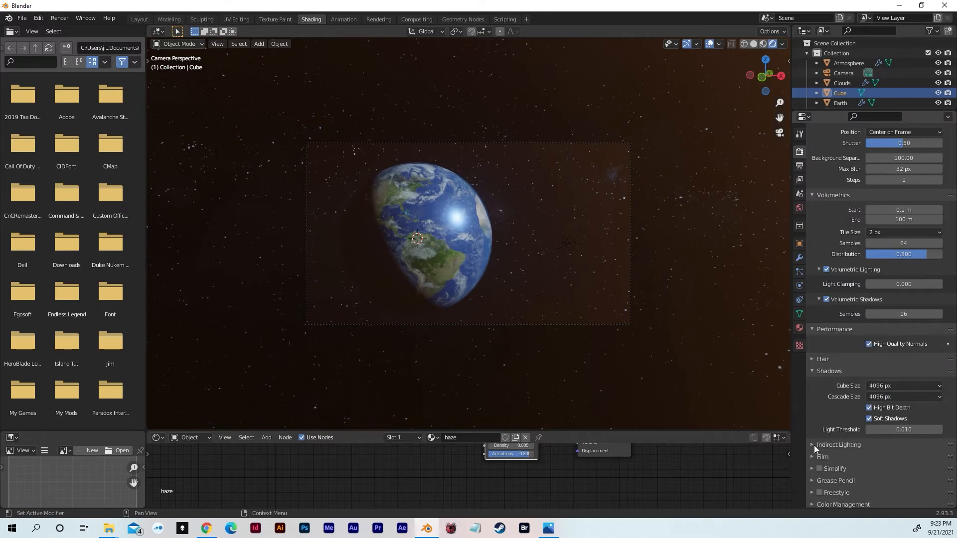
pyautogui.click(811, 445)
pyautogui.click(811, 444)
pyautogui.scroll(-1, 812, 444)
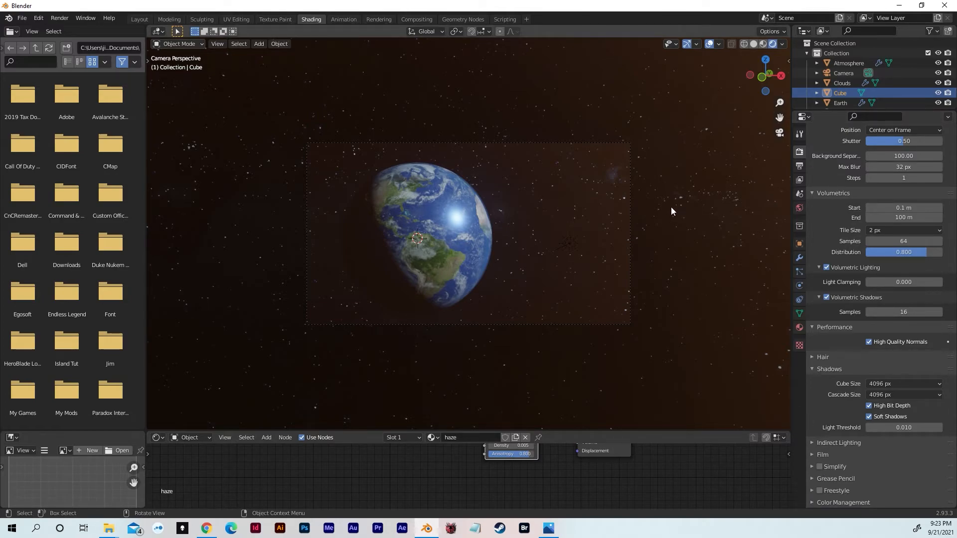
# - Set the Sun light's strength to 10
pyautogui.click(566, 246)
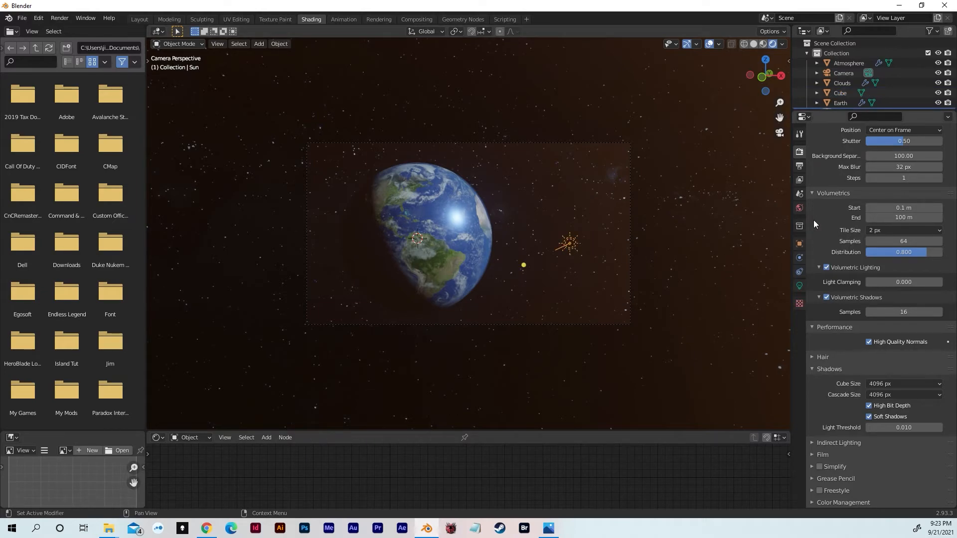
pyautogui.scroll(15, 831, 208)
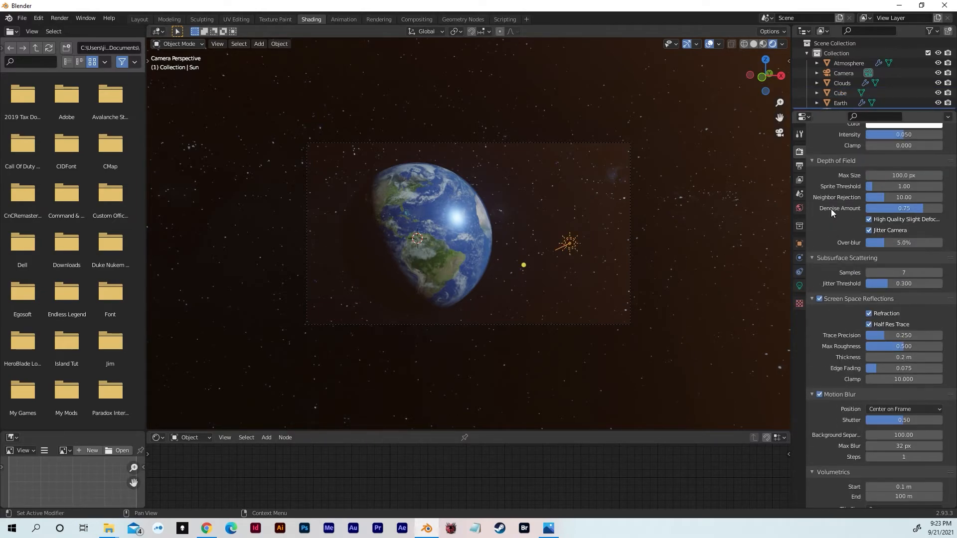
pyautogui.click(799, 285)
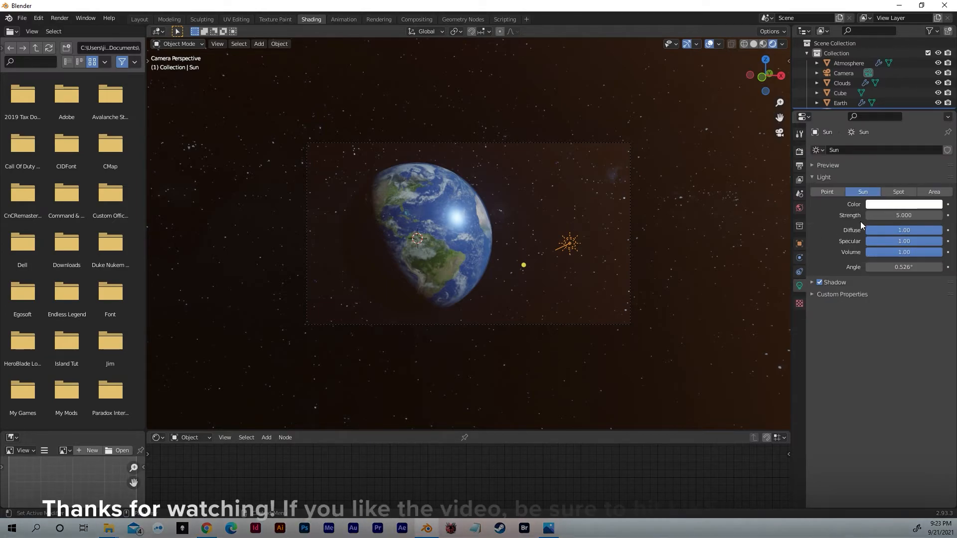
pyautogui.click(884, 215)
pyautogui.write('10')
pyautogui.press('Return')
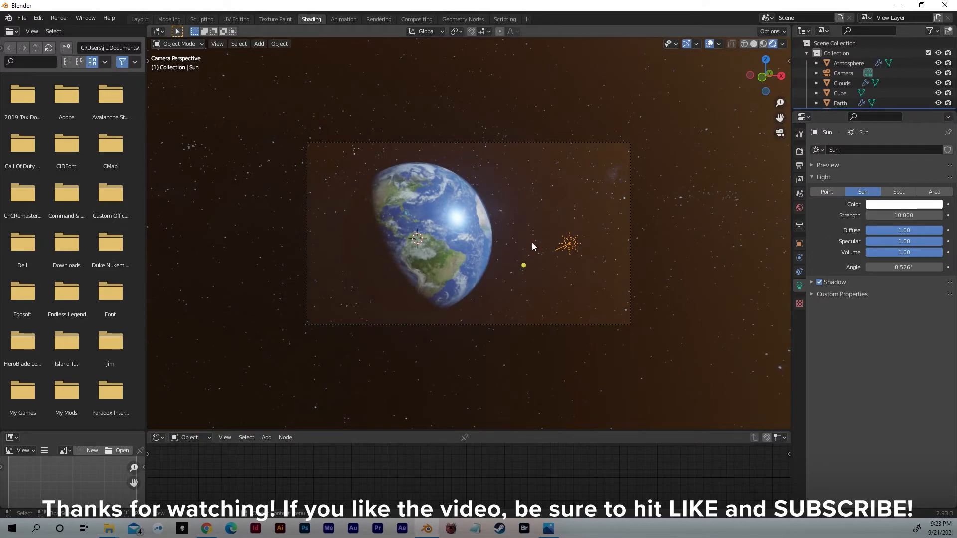
# - Enable Contact Shadows in the Sun light's shadow settings
pyautogui.click(812, 282)
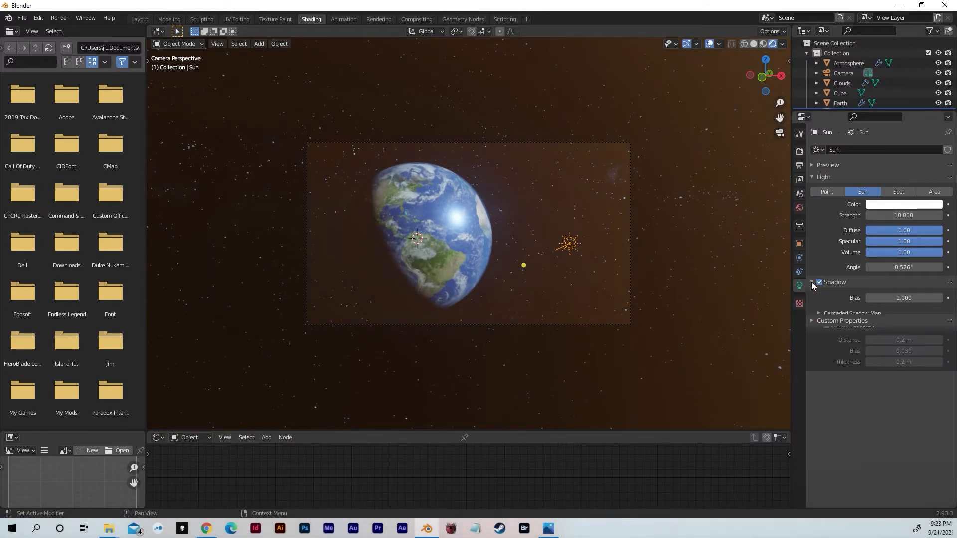
pyautogui.click(826, 325)
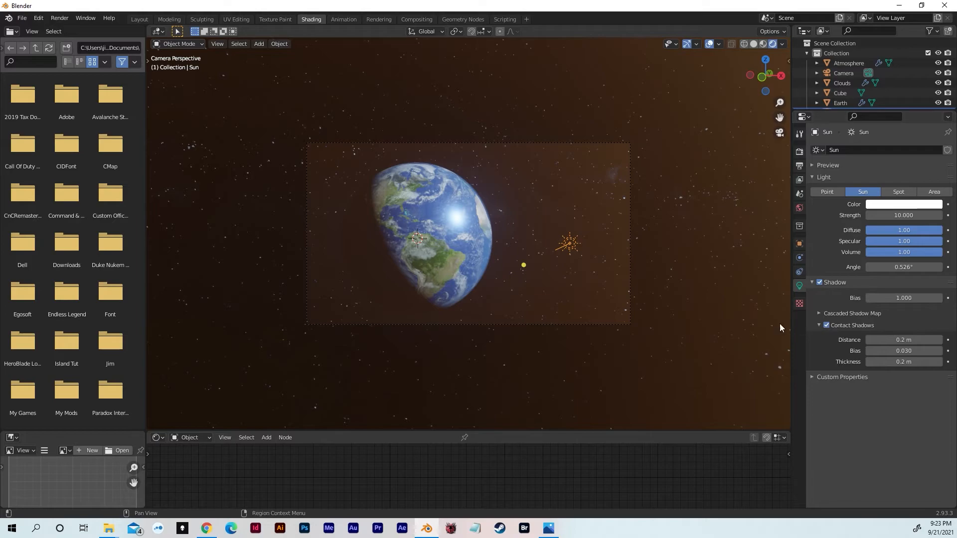
# - Try to align the active camera to a slightly adjusted view of the Earth
pyautogui.moveTo(624, 269)
pyautogui.mouseDown(button='middle')
pyautogui.moveTo(608, 273)
pyautogui.moveTo(672, 265)
pyautogui.moveTo(671, 235)
pyautogui.moveTo(627, 258)
pyautogui.mouseUp(button='middle')
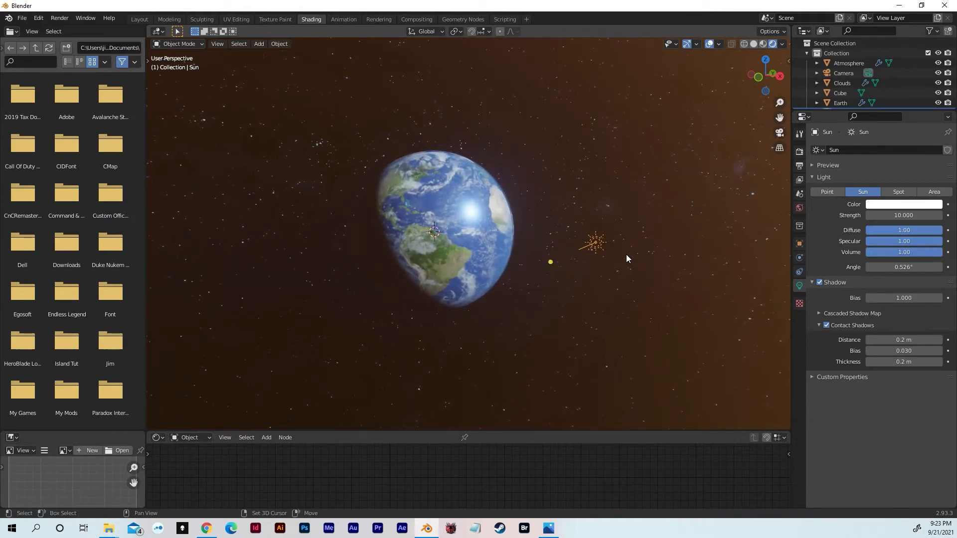
pyautogui.click(218, 43)
pyautogui.moveTo(249, 178)
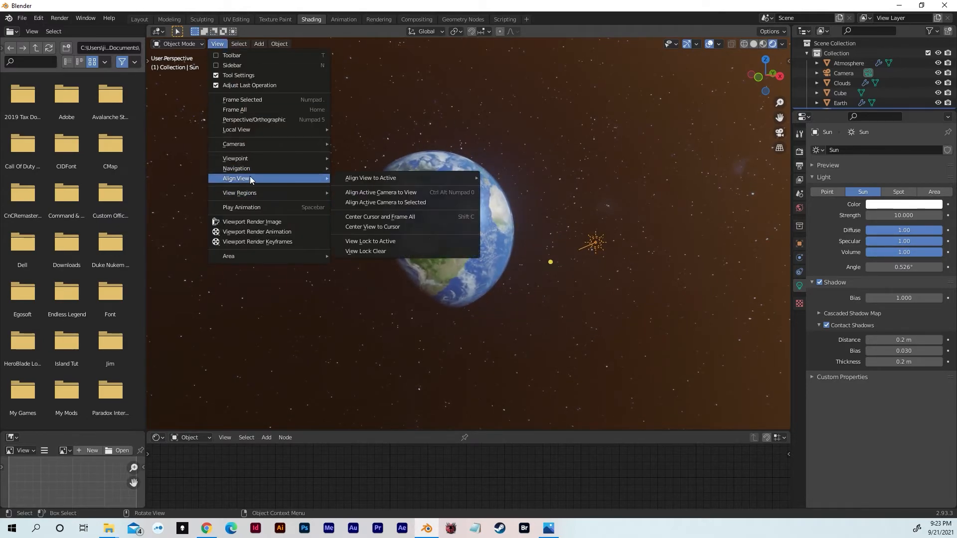
pyautogui.click(357, 193)
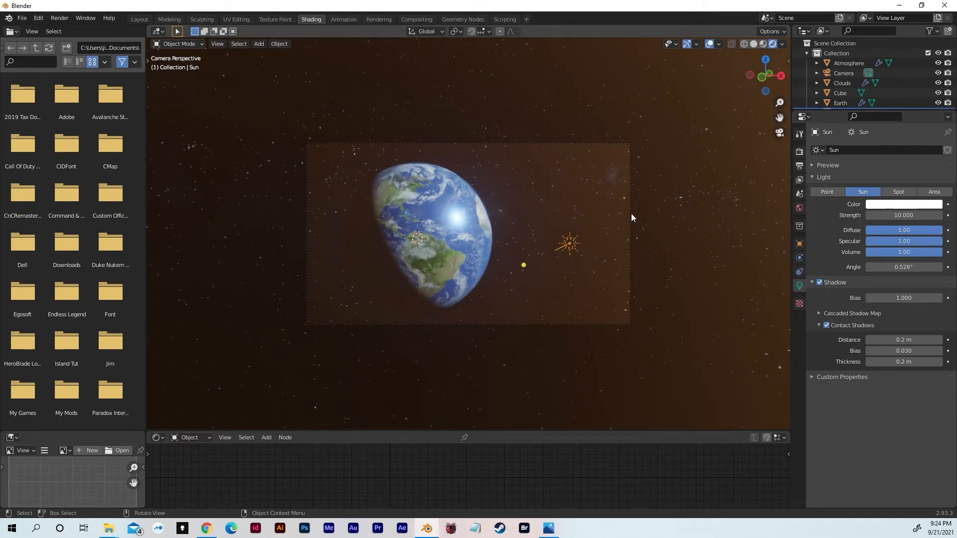
# - Render the current frame through the camera and inspect the whole Earth image
pyautogui.click(631, 212)
pyautogui.press('F12')
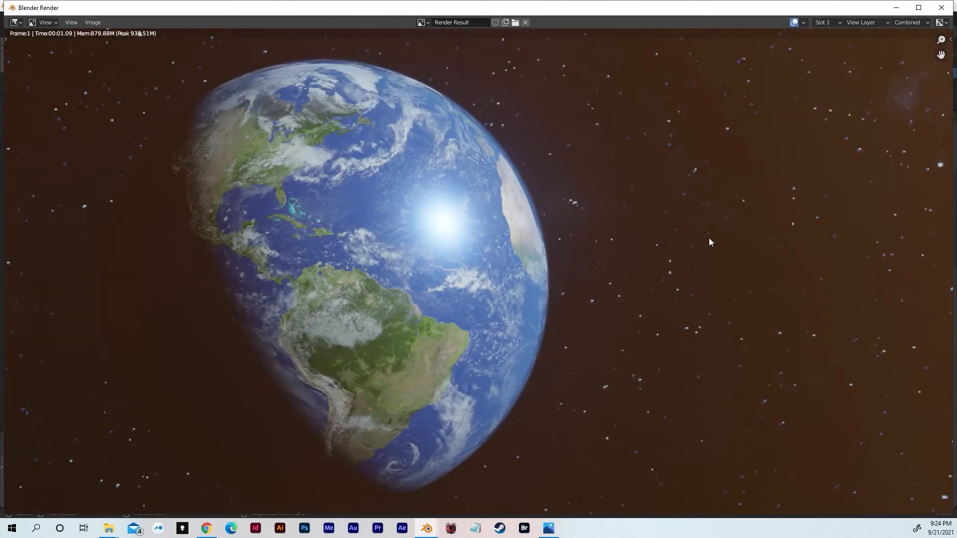
pyautogui.scroll(-1, 705, 239)
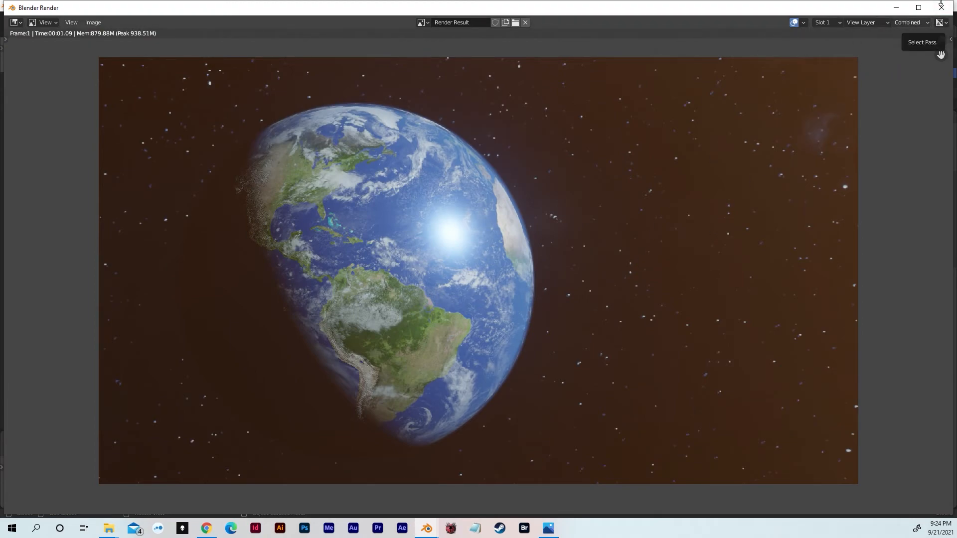
pyautogui.scroll(1, 794, 109)
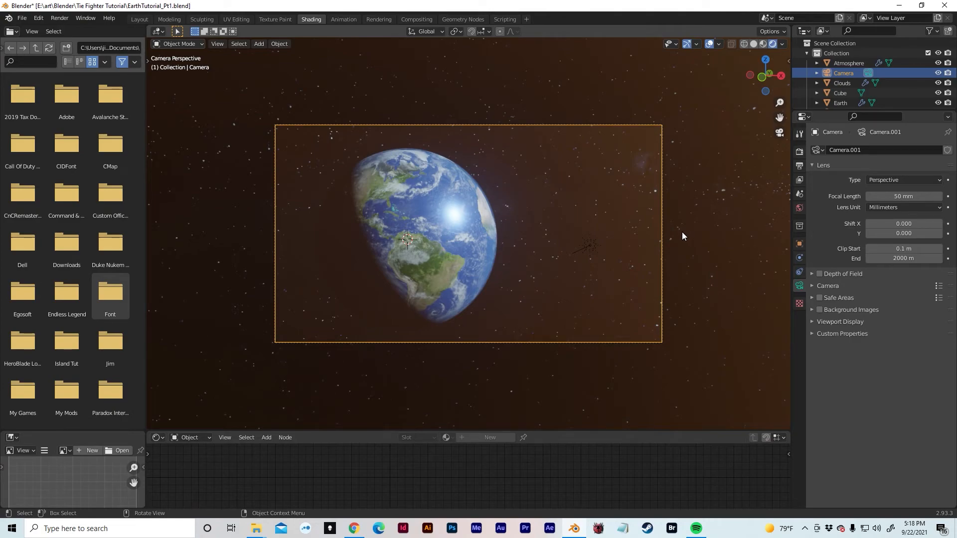
pyautogui.click(679, 235)
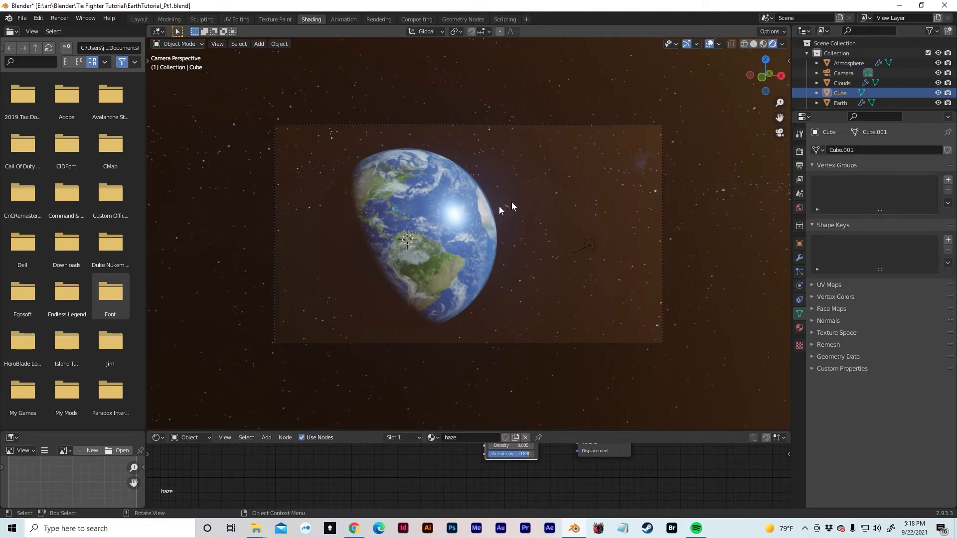
pyautogui.press('b')
pyautogui.moveTo(384, 247); pyautogui.dragTo(385, 247)
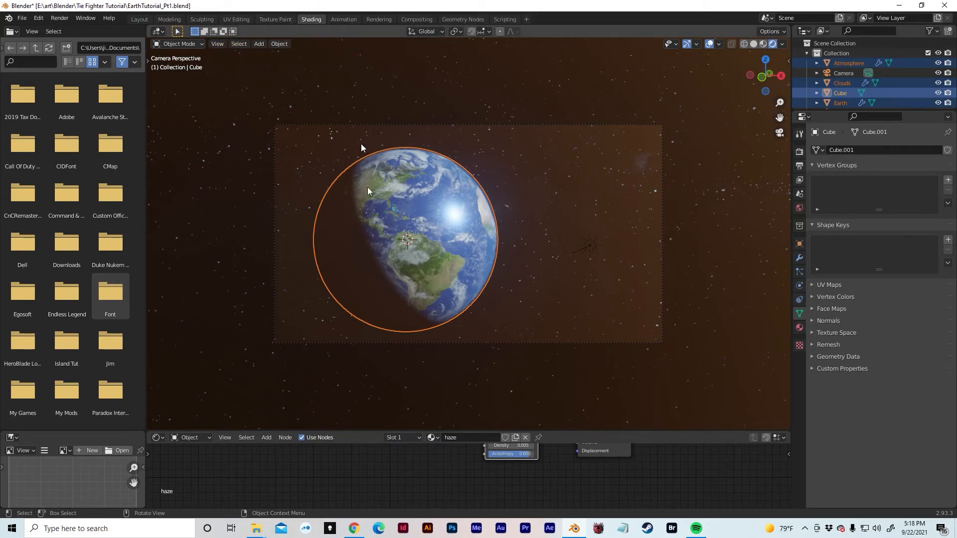
pyautogui.click(339, 121)
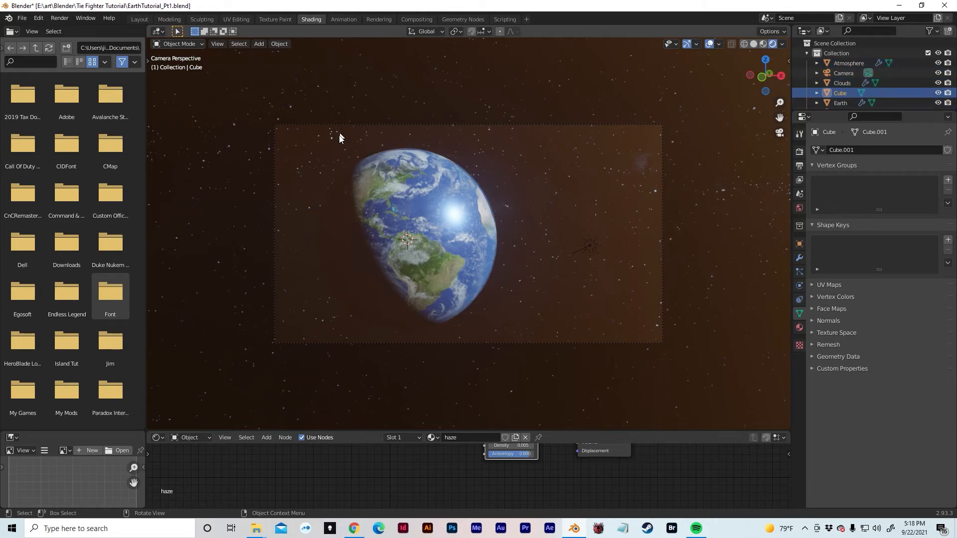
# - Switch to the Animation workspace and show the rendered camera view in a widened main 3D viewport
pyautogui.click(341, 20)
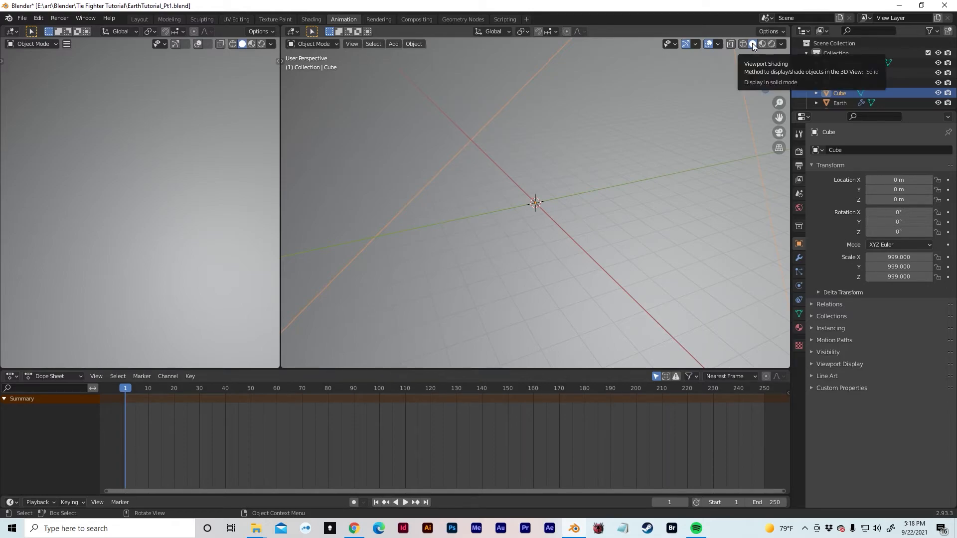
pyautogui.click(772, 44)
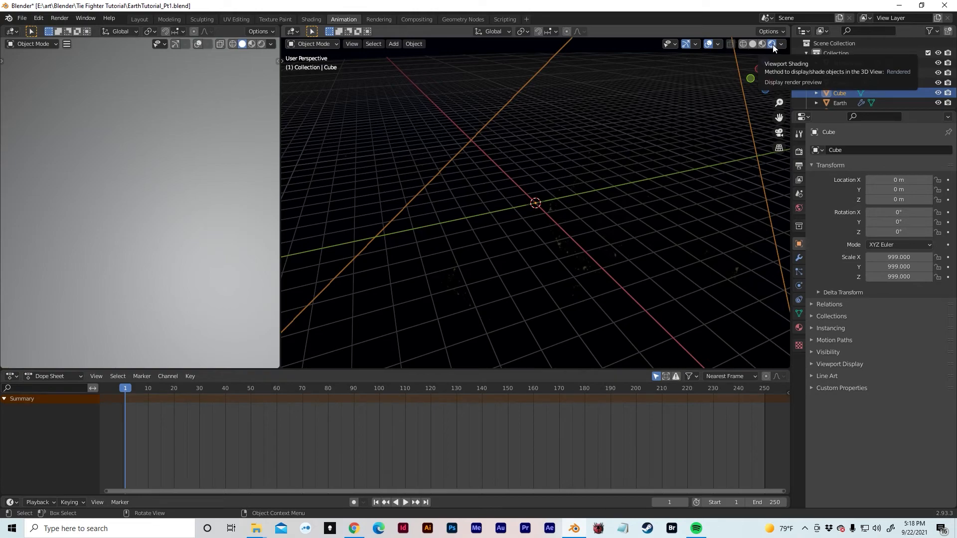
pyautogui.moveTo(643, 186); pyautogui.dragTo(694, 159, button='middle')
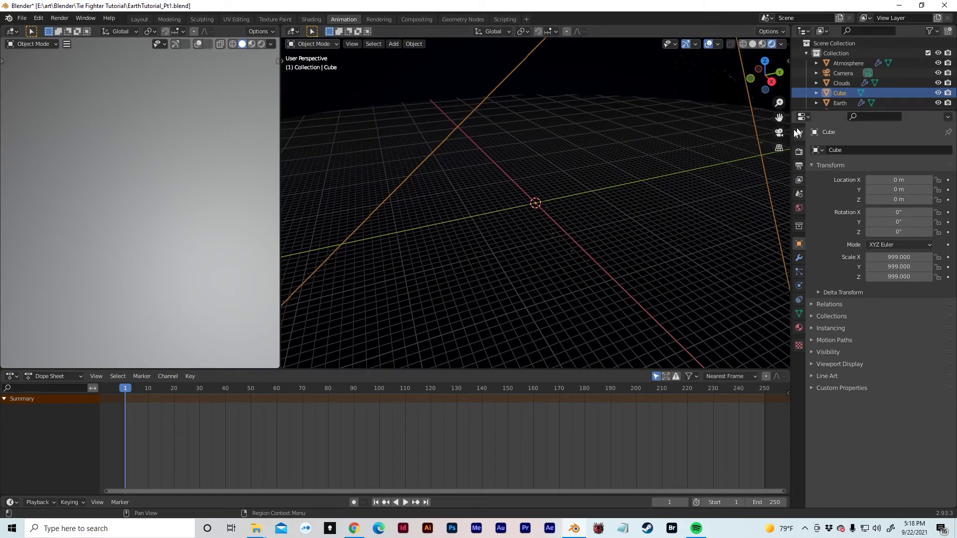
pyautogui.press('KP_0')
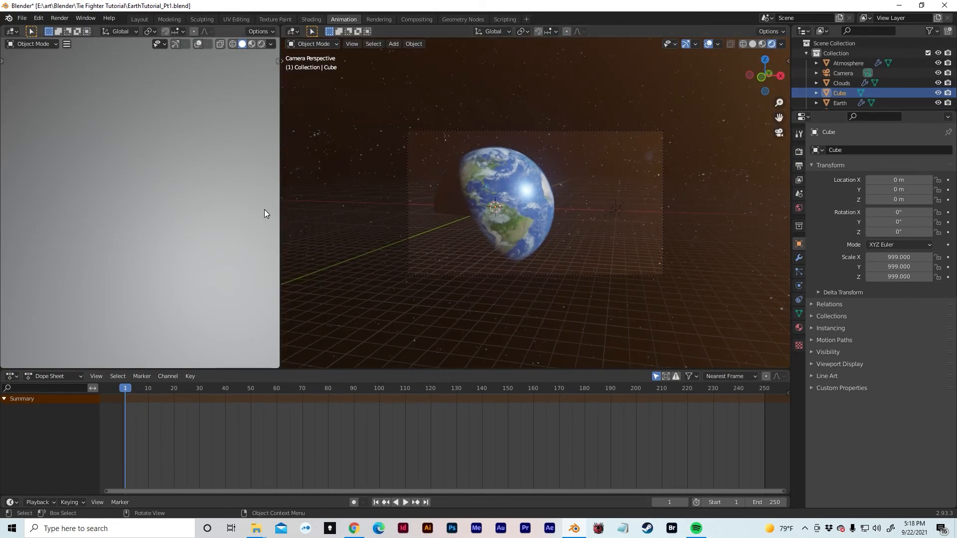
pyautogui.moveTo(278, 213); pyautogui.dragTo(115, 229)
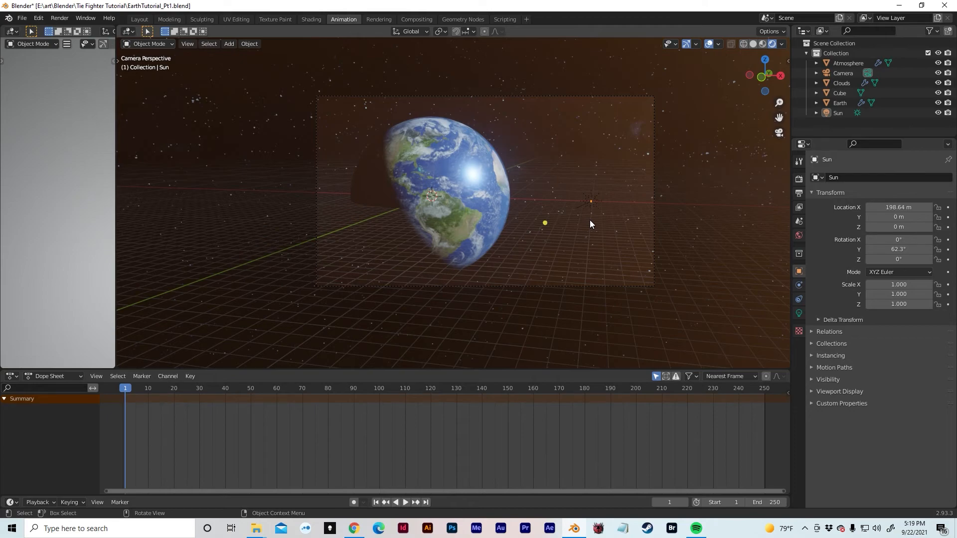
# - Show the Selectable restriction toggles for the scene objects and make Camera, Cube and Sun unselectable
pyautogui.click(929, 31)
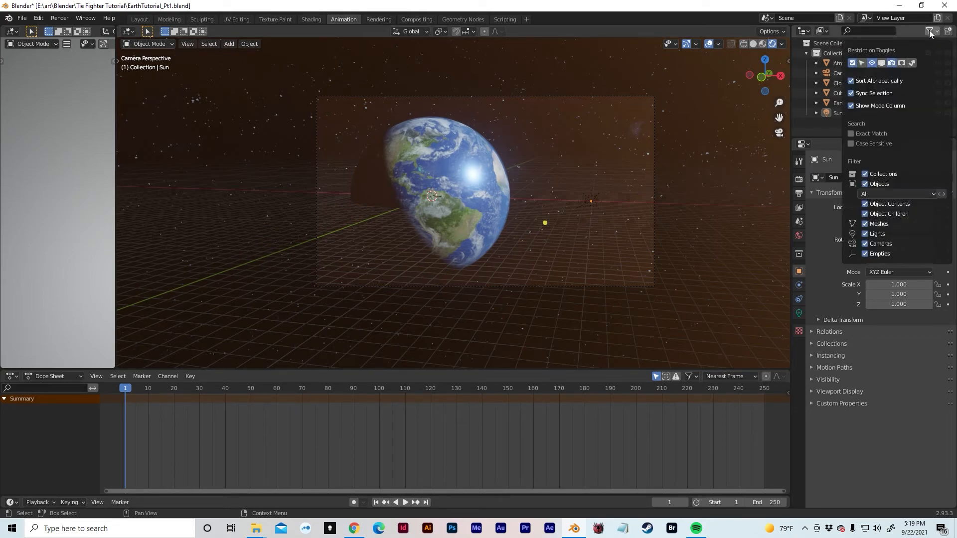
pyautogui.click(861, 64)
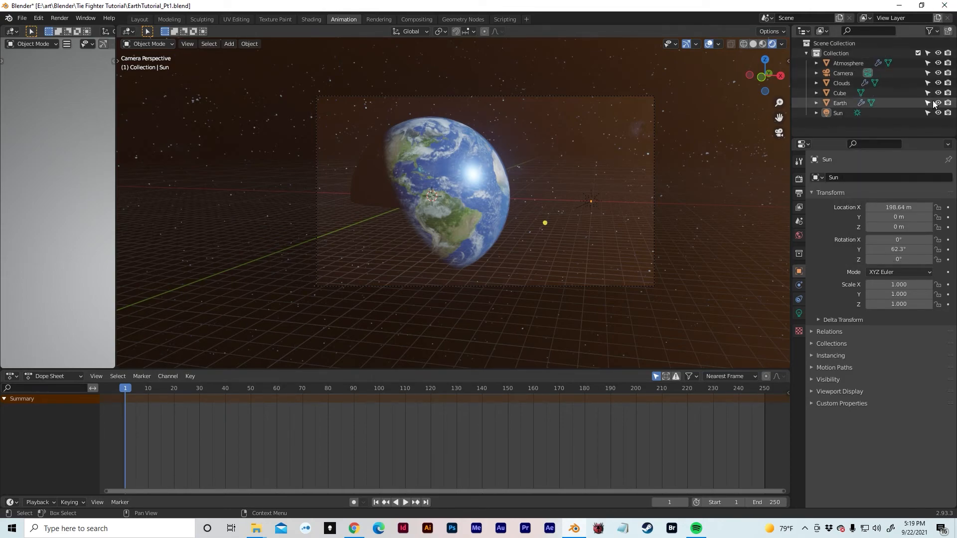
pyautogui.click(927, 64)
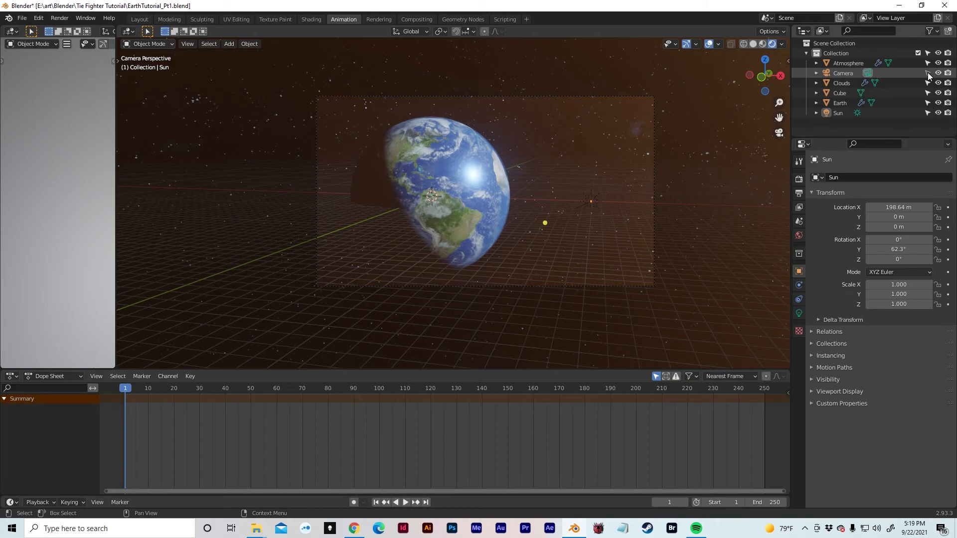
pyautogui.click(928, 73)
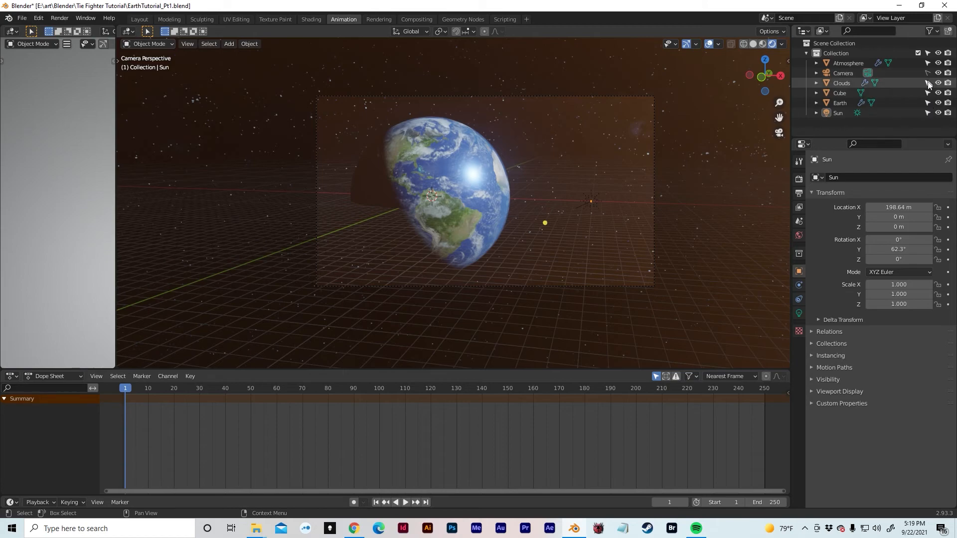
pyautogui.click(927, 112)
# - Select Earth, Clouds and Atmosphere together and insert a Rotation keyframe for them at frame 1
pyautogui.click(890, 102)
pyautogui.keyDown('ctrl'); pyautogui.click(829, 82); pyautogui.keyUp('ctrl')
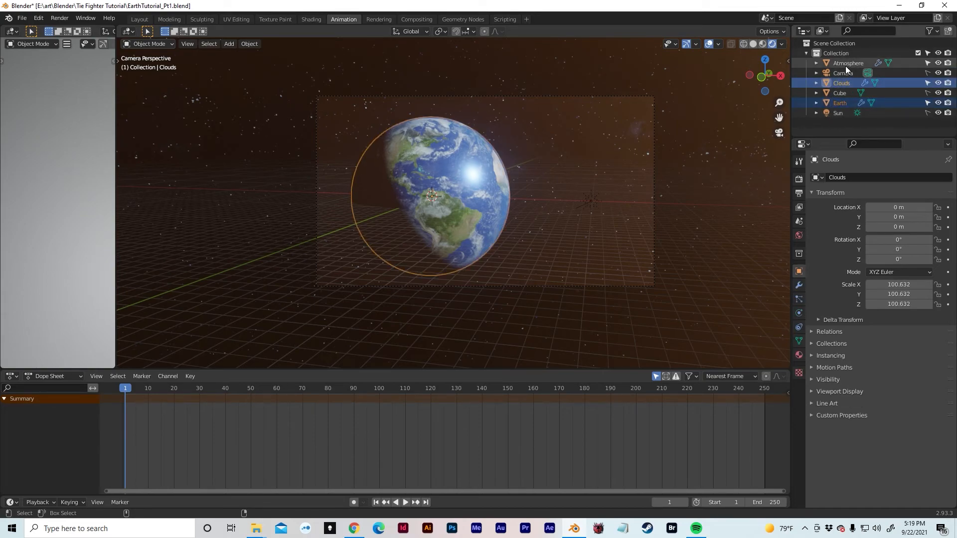
pyautogui.keyDown('ctrl'); pyautogui.click(845, 66); pyautogui.keyUp('ctrl')
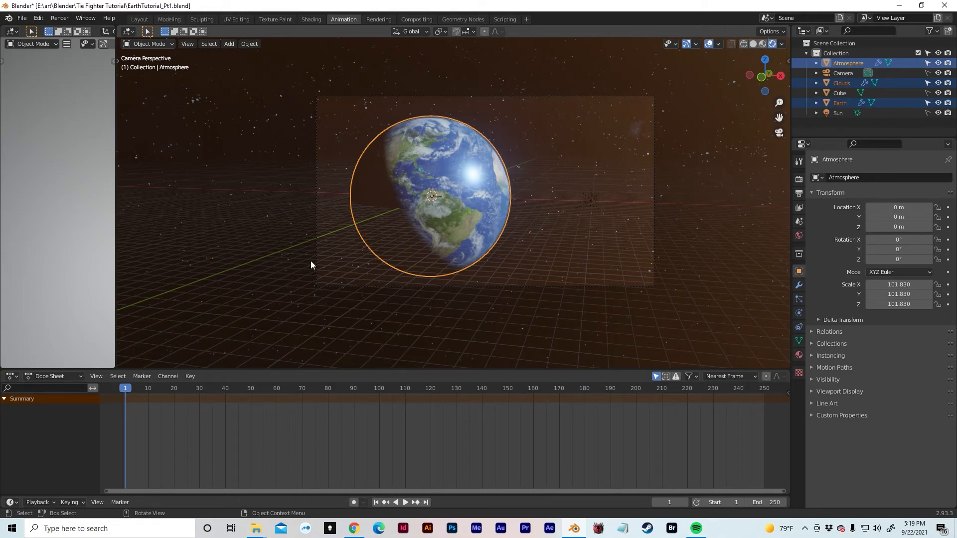
pyautogui.press('i')
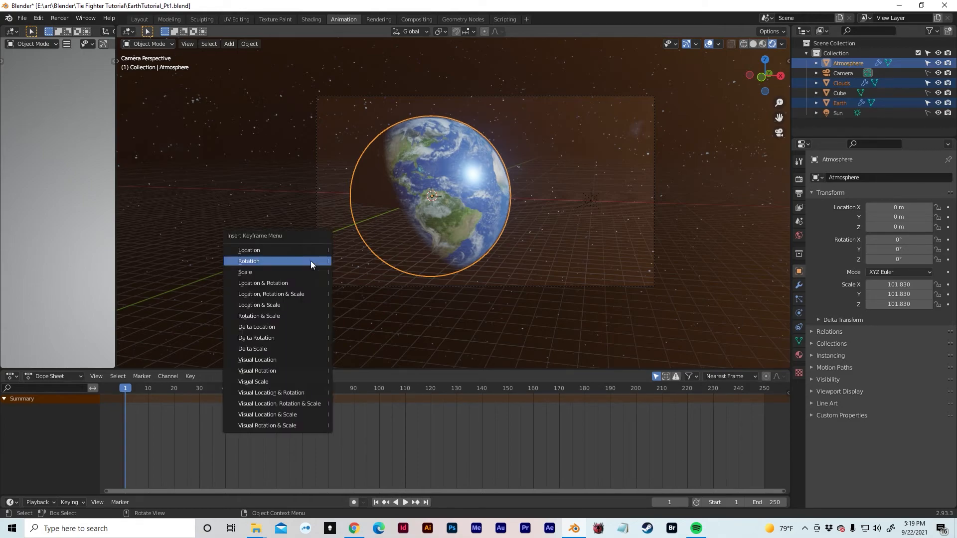
pyautogui.click(255, 261)
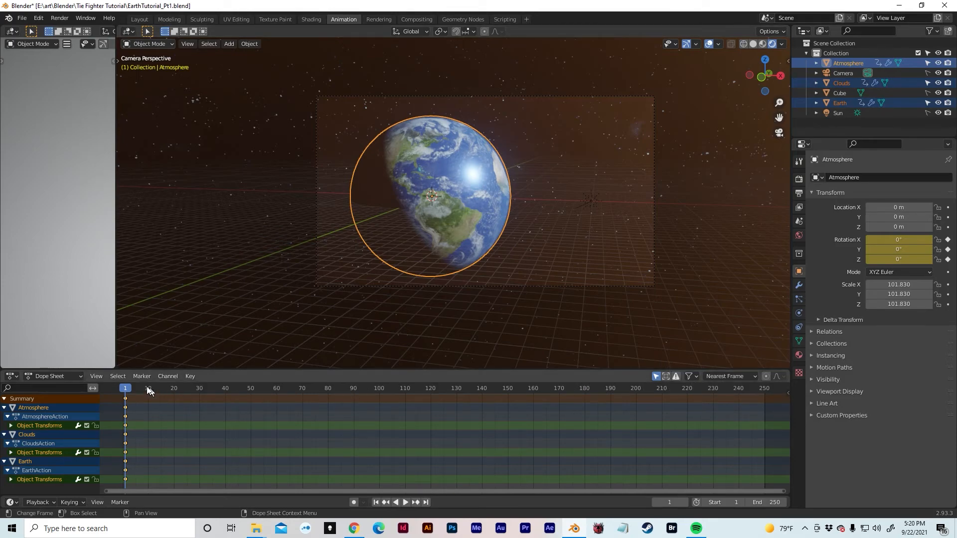
# - At frame 250, rotate the three globe objects about 7.5° around their Normal Z axis and insert a Rotation keyframe
pyautogui.moveTo(150, 388); pyautogui.dragTo(764, 387)
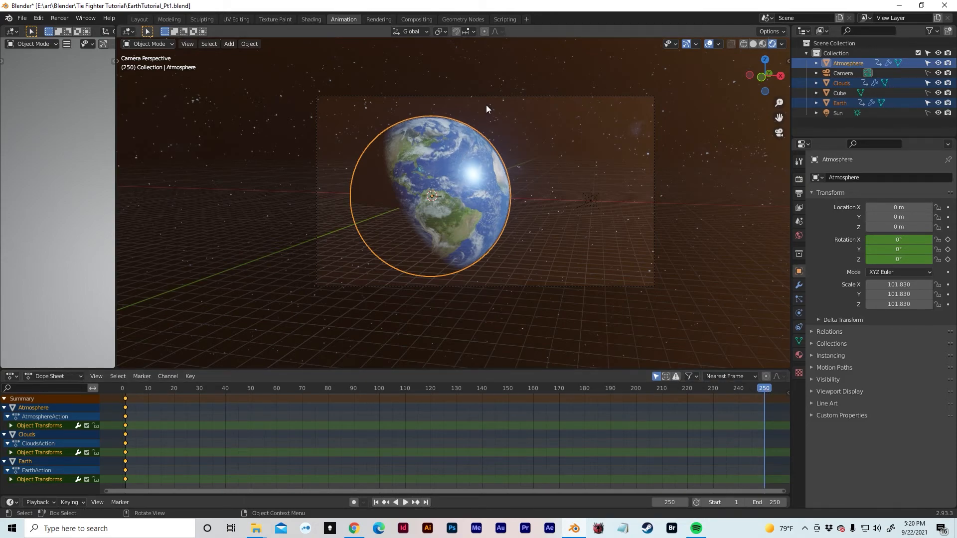
pyautogui.click(416, 31)
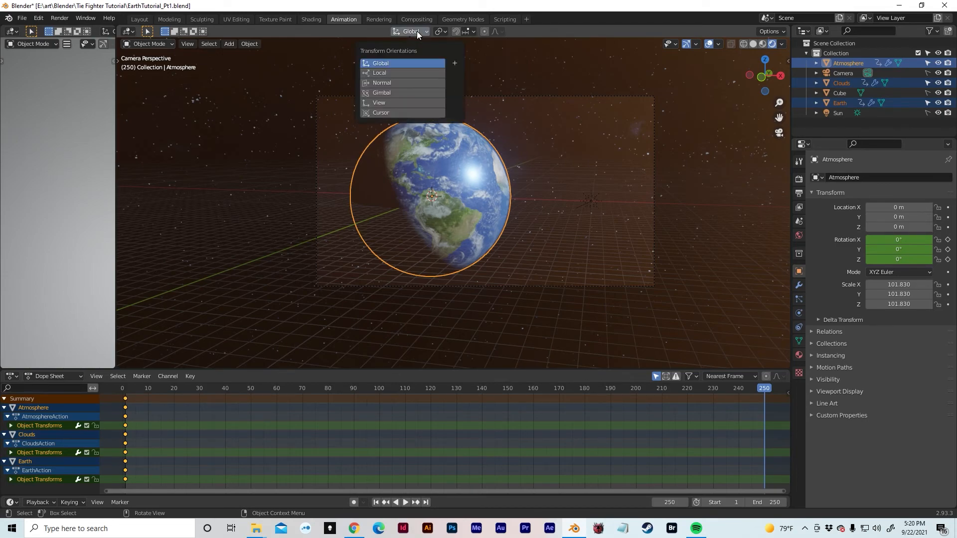
pyautogui.click(390, 83)
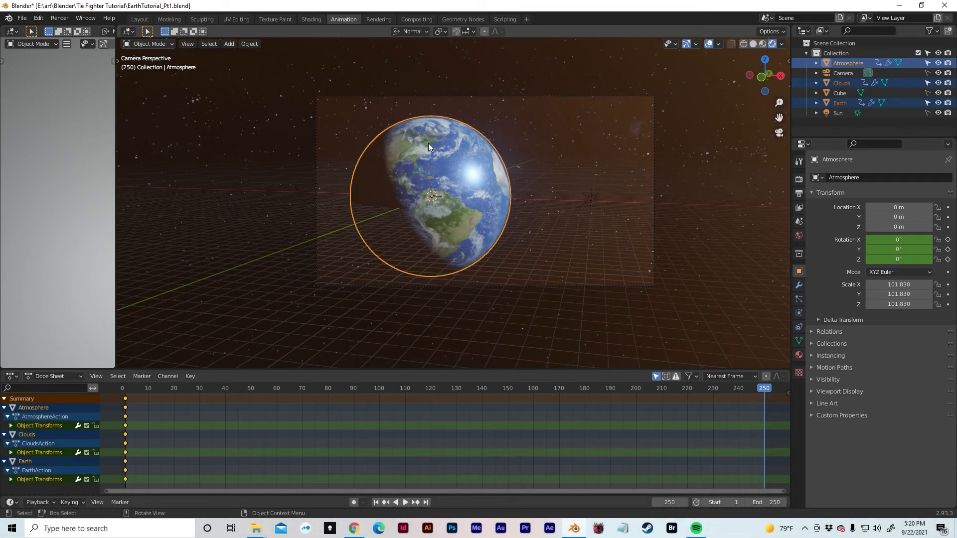
pyautogui.press('r')
pyautogui.press('z')
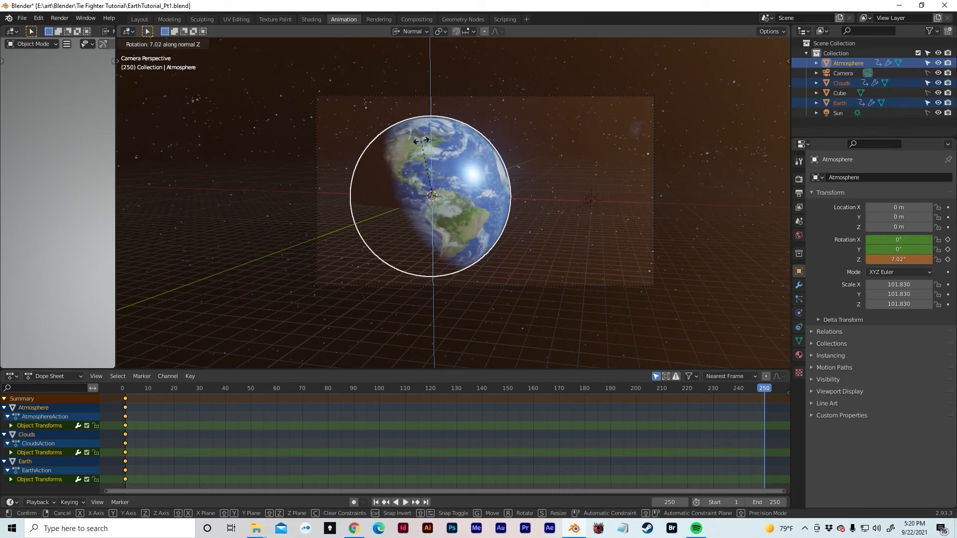
pyautogui.click(420, 141)
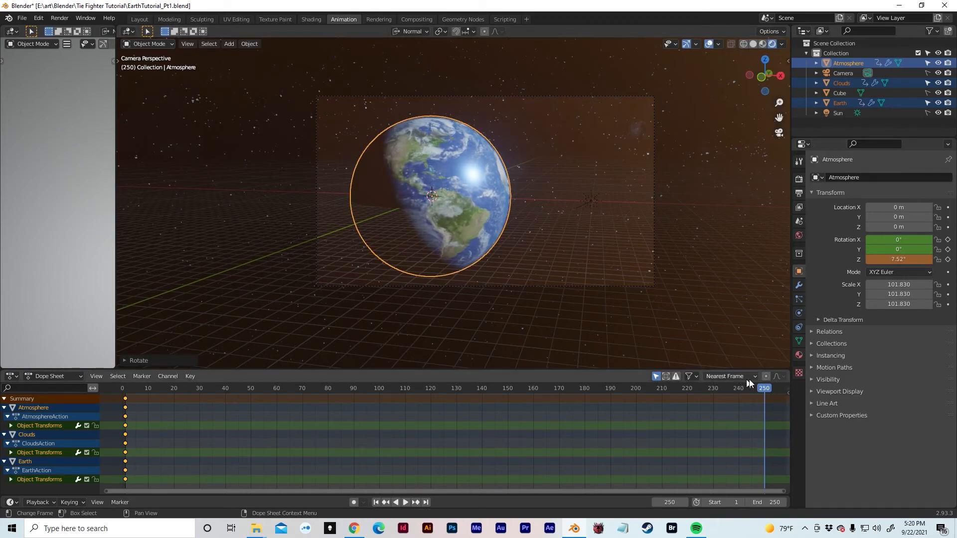
pyautogui.press('i')
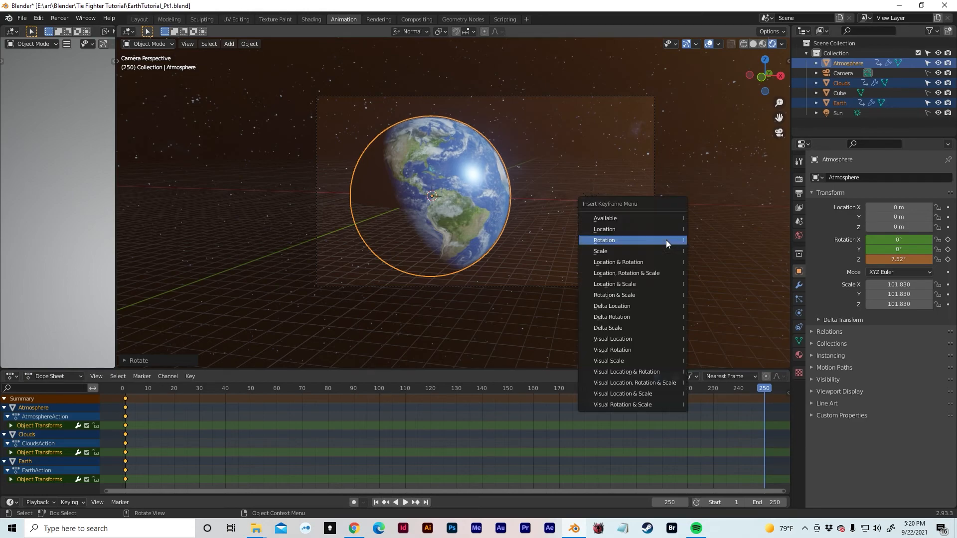
pyautogui.click(650, 240)
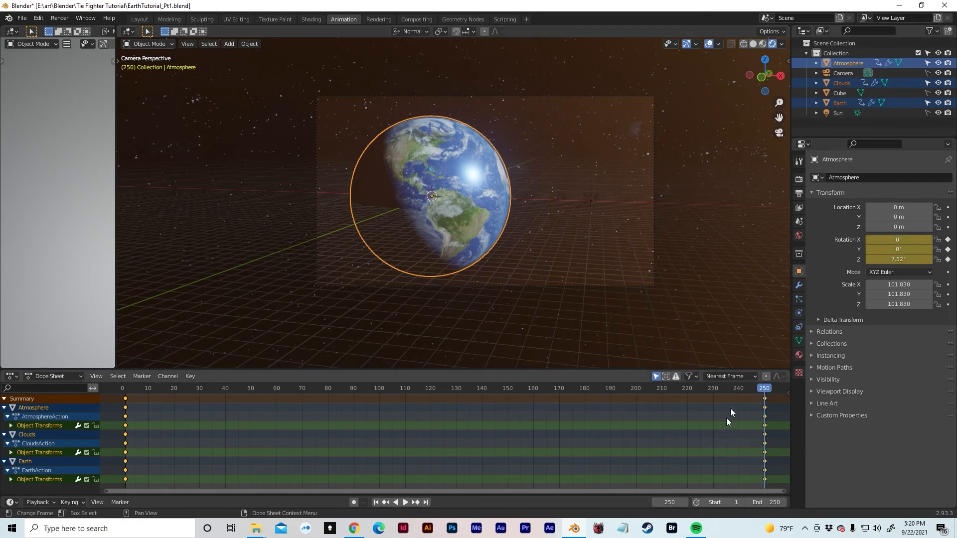
# - Play the rotation animation from frame 1 and examine the spinning globe up close
pyautogui.moveTo(745, 391); pyautogui.dragTo(126, 381)
pyautogui.press('space')
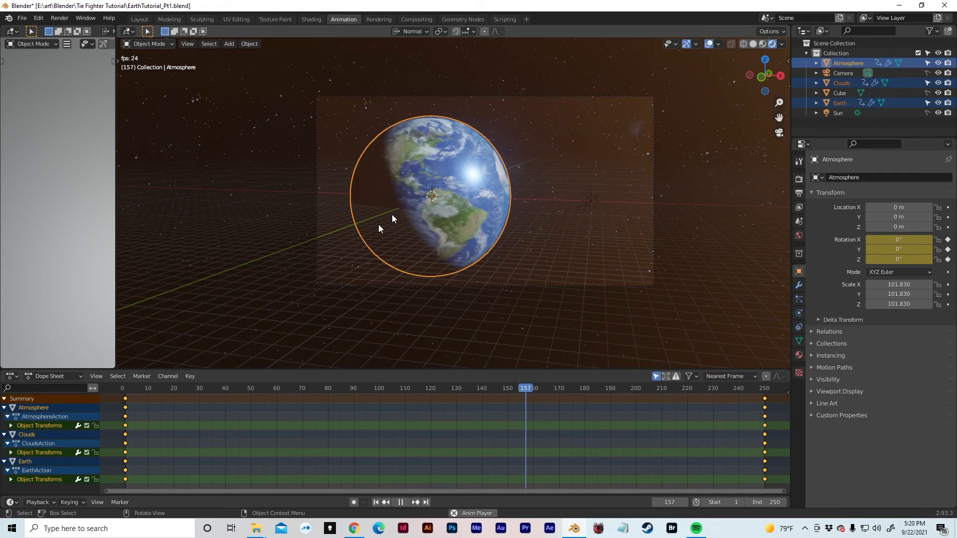
pyautogui.scroll(1, 432, 180)
pyautogui.scroll(1, 432, 180)
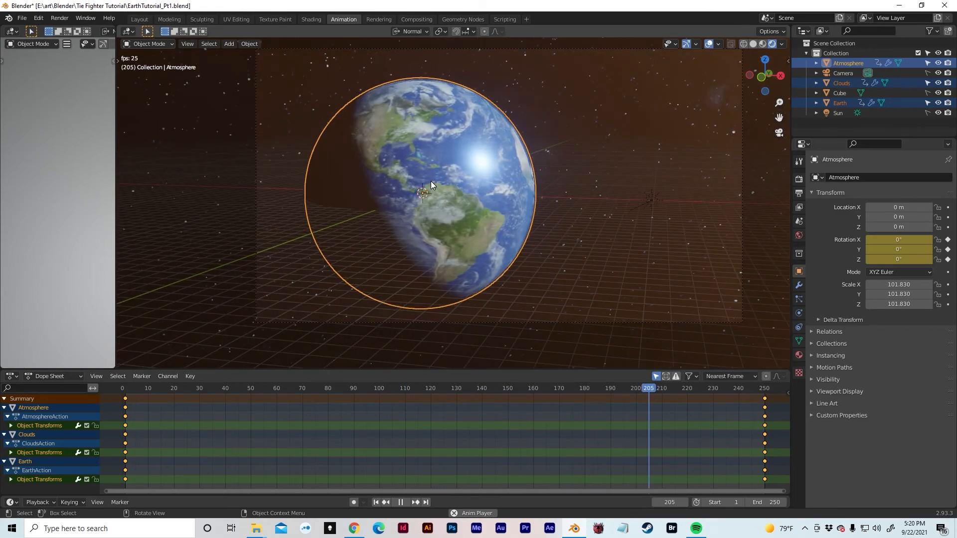
pyautogui.press('space')
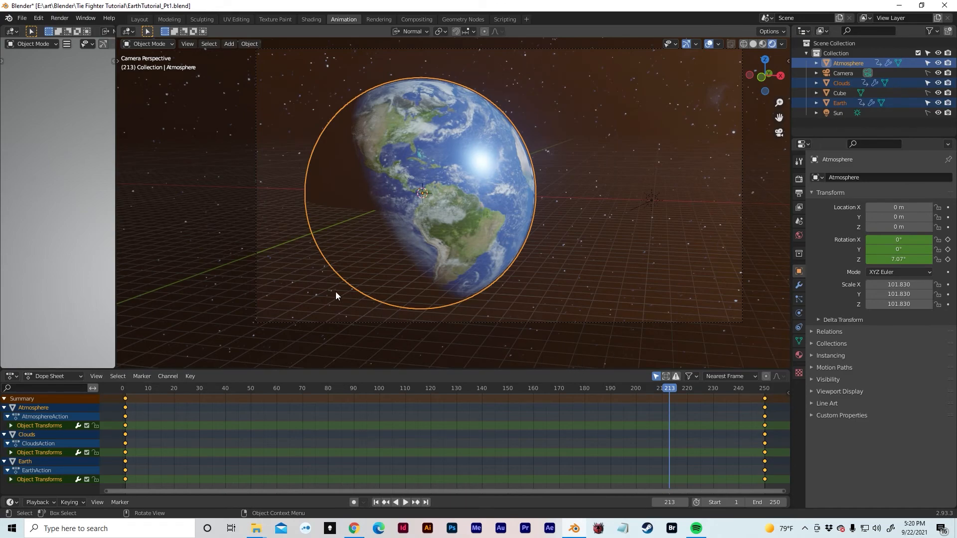
# - Move the timeline to frame 45 and clear the selection of the globe objects
pyautogui.click(845, 83)
pyautogui.click(239, 389)
pyautogui.click(213, 283)
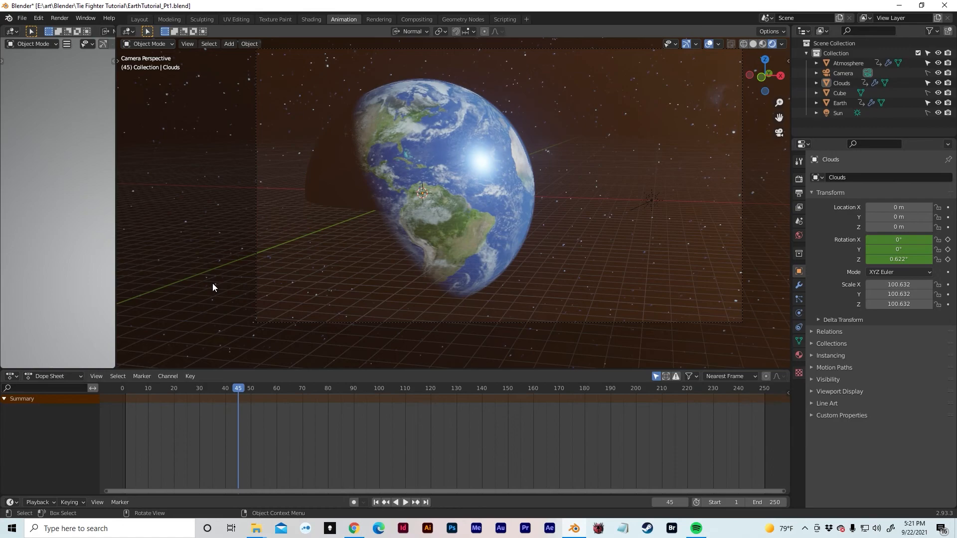
# - Select Atmosphere, Clouds and Earth together and set the interpolation mode of their rotation keyframes to Linear
pyautogui.moveTo(516, 82); pyautogui.dragTo(424, 217)
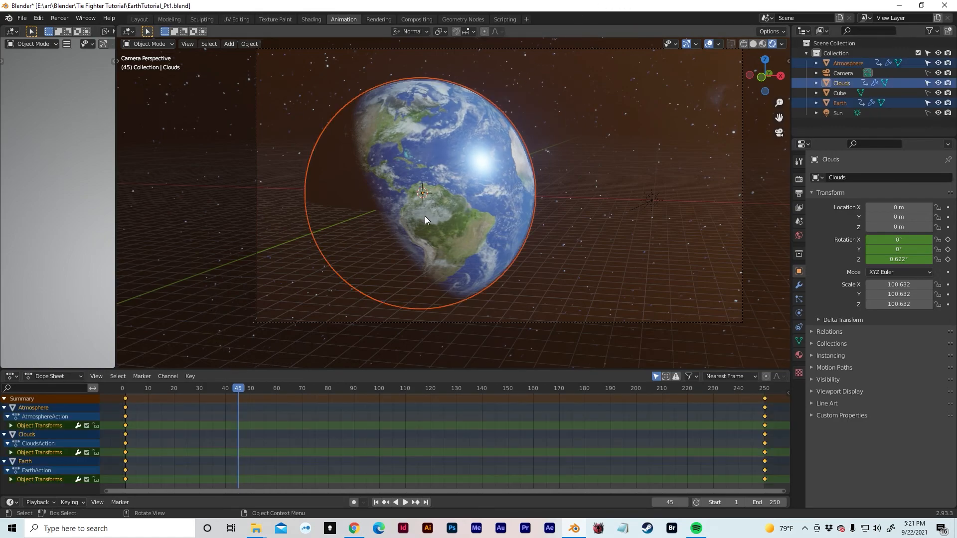
pyautogui.click(124, 389)
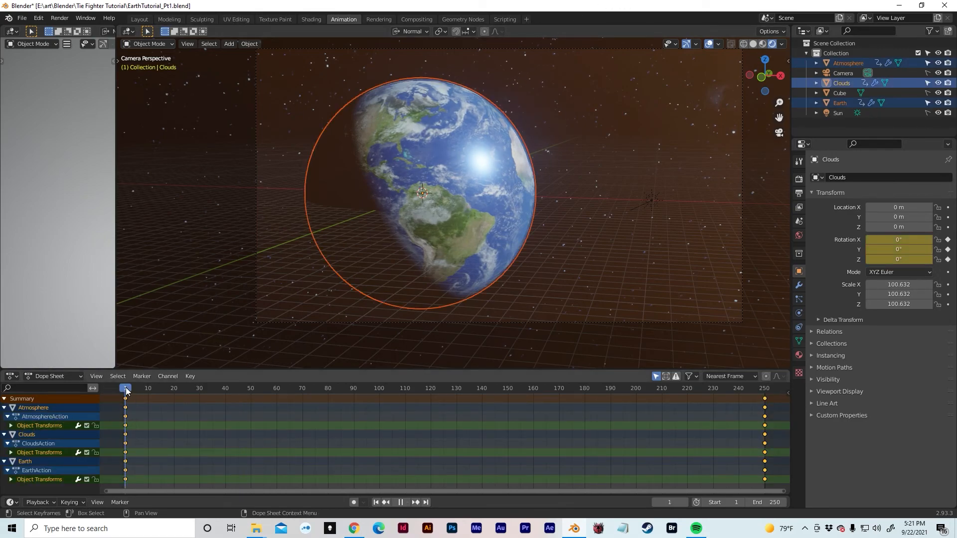
pyautogui.rightClick(125, 399)
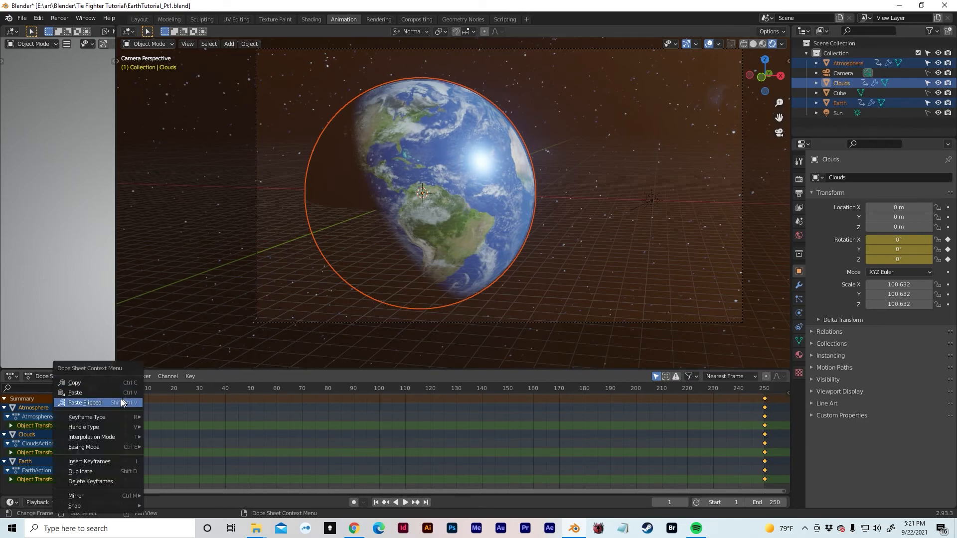
pyautogui.moveTo(99, 438)
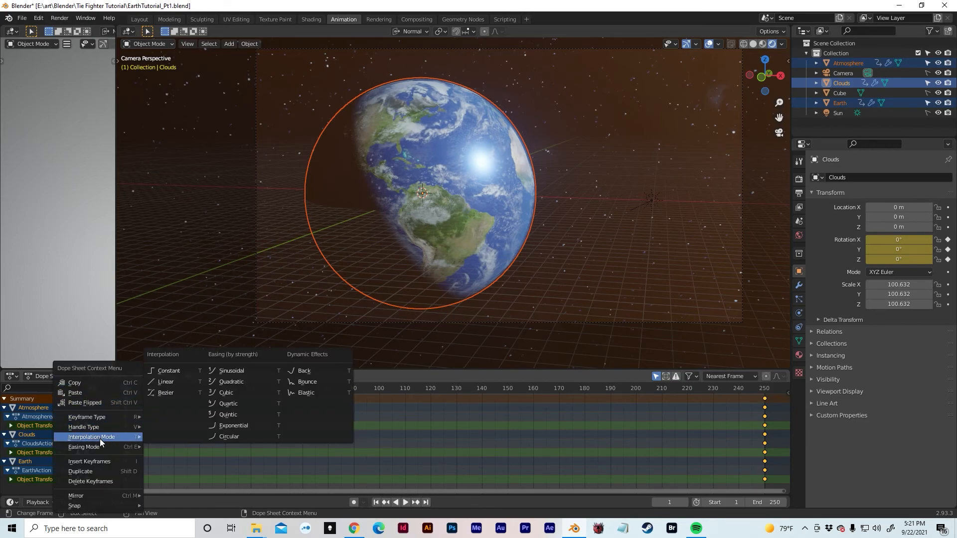
pyautogui.click(163, 382)
# - Play the globe's rotation from the start of the timeline to check that its speed is constant
pyautogui.press('space')
pyautogui.moveTo(228, 385); pyautogui.dragTo(128, 399)
pyautogui.press('space')
pyautogui.press('space')
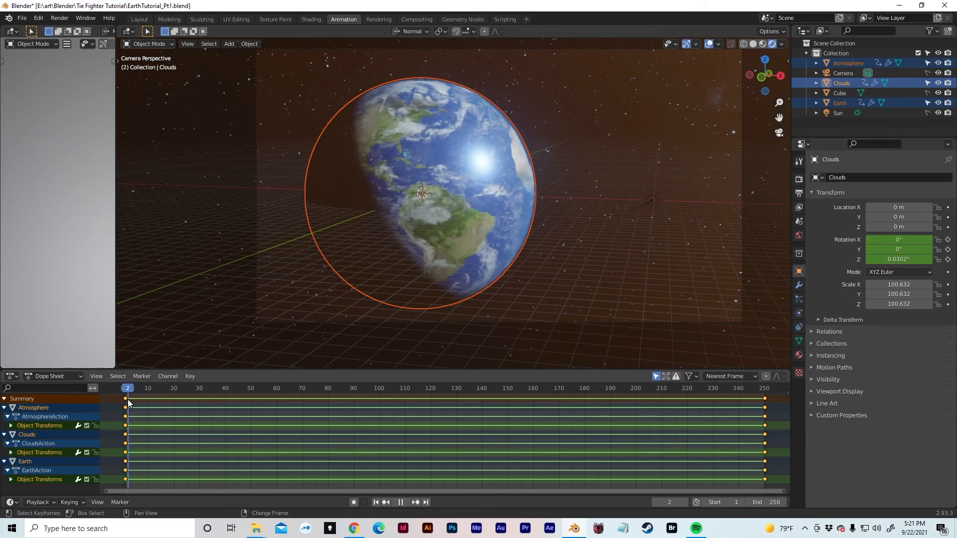
pyautogui.press('space')
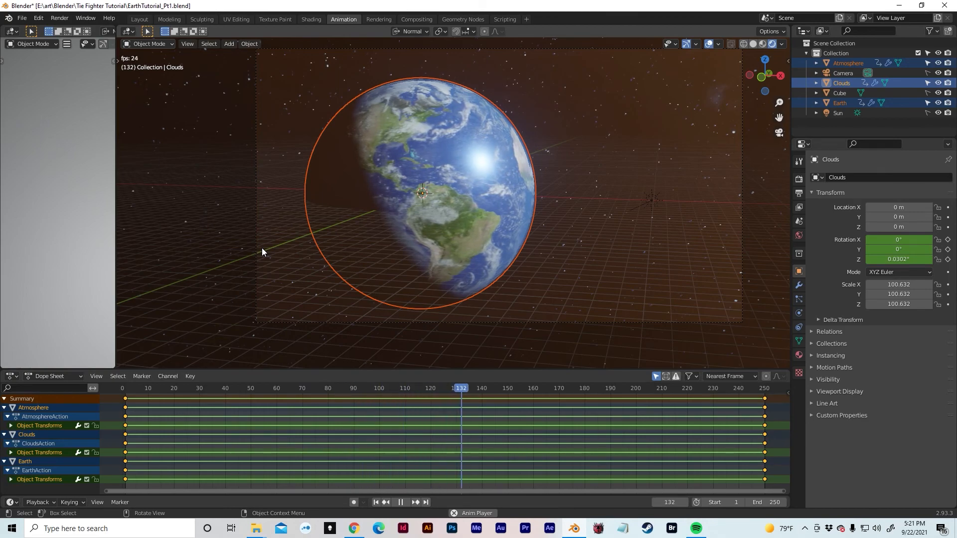
pyautogui.rightClick(90, 398)
pyautogui.moveTo(99, 397)
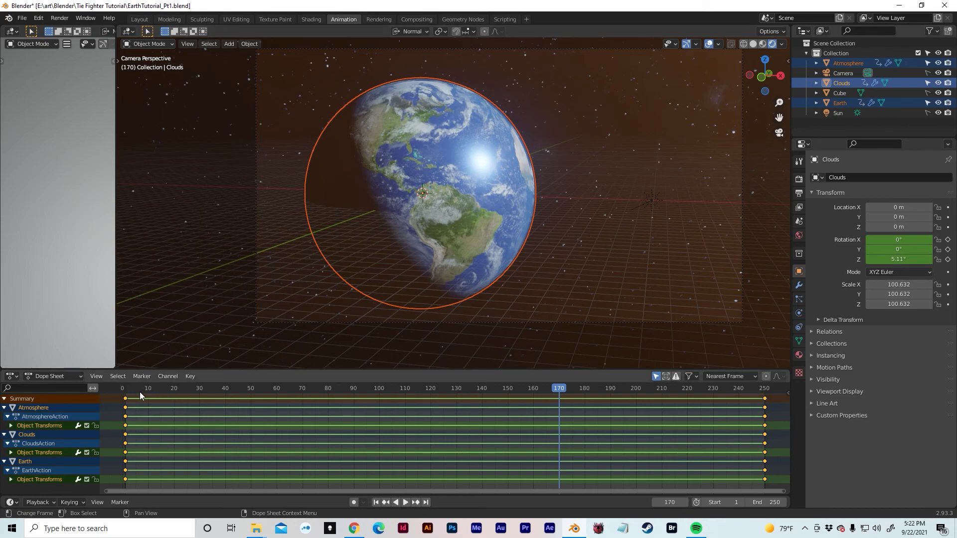
# - Replay the rotation from the first frame, scrub through the timeline to frame 235, and deselect the globe objects
pyautogui.click(125, 391)
pyautogui.press('space')
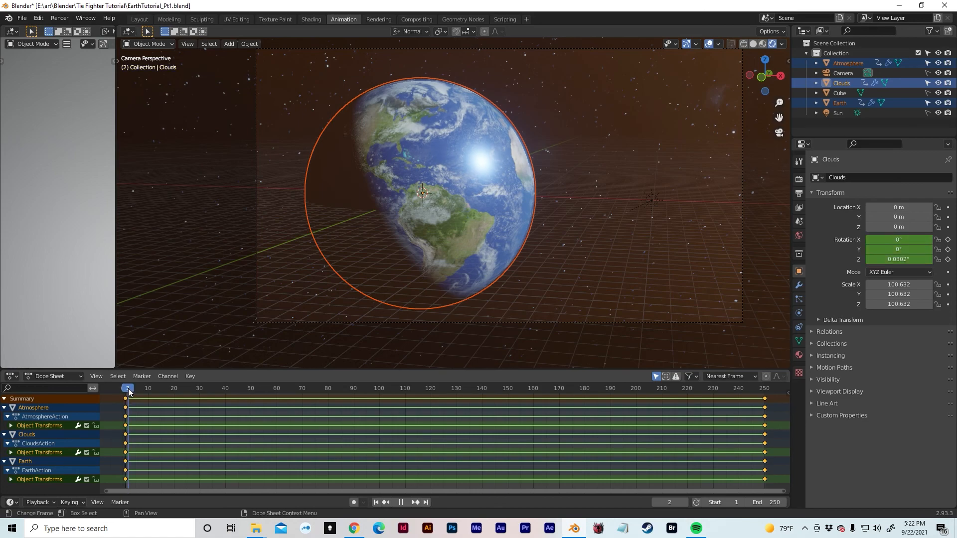
pyautogui.moveTo(153, 388); pyautogui.dragTo(725, 324)
pyautogui.click(665, 295)
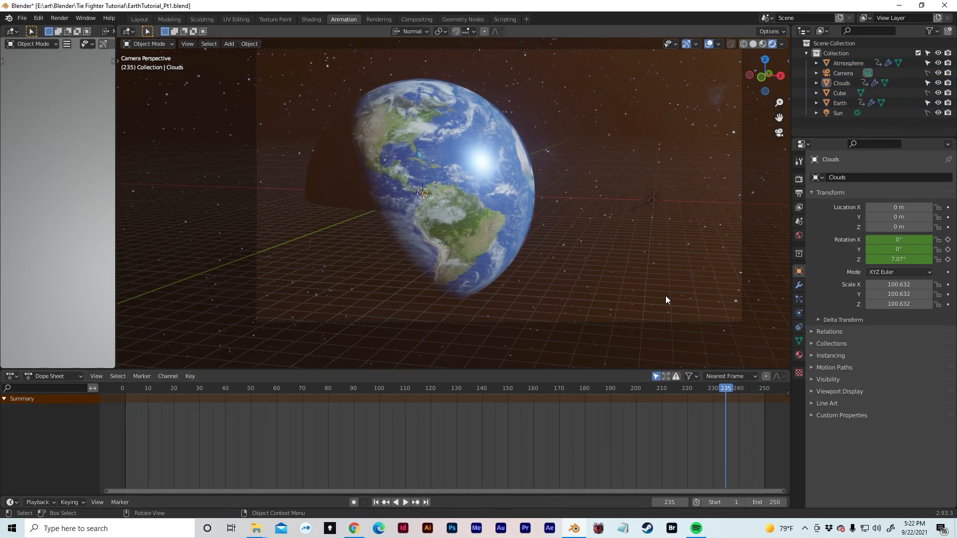